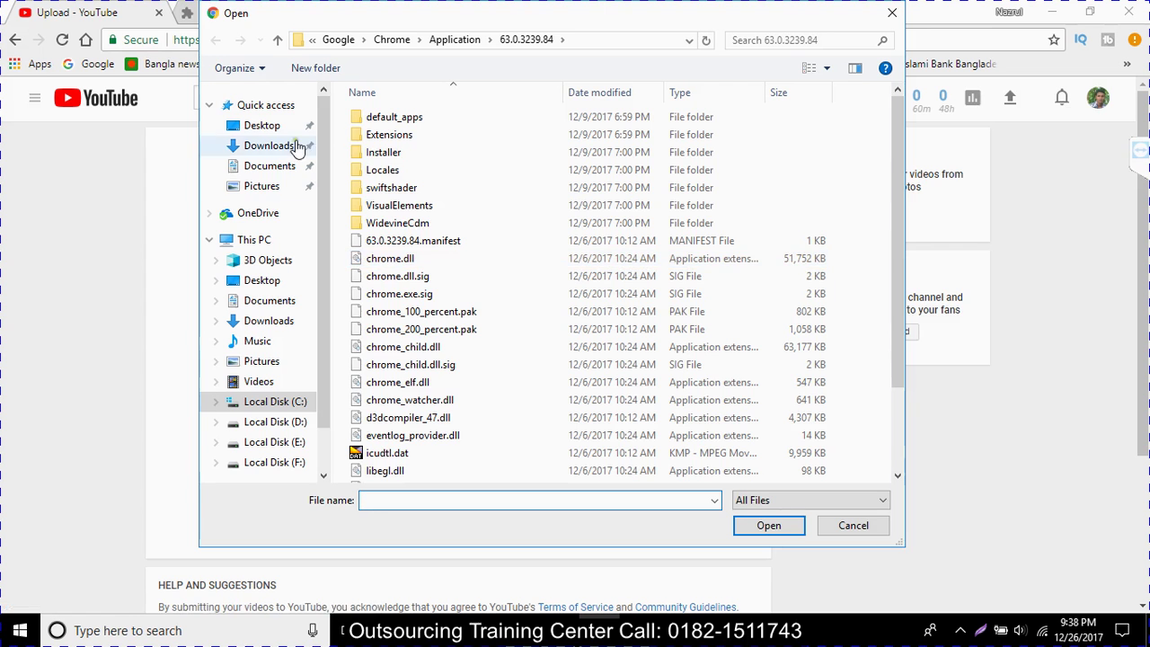
# Step: Upload g.mp4 from Documents > VideoMakerFX > Exported Videos to YouTube
pyautogui.click(269, 392)
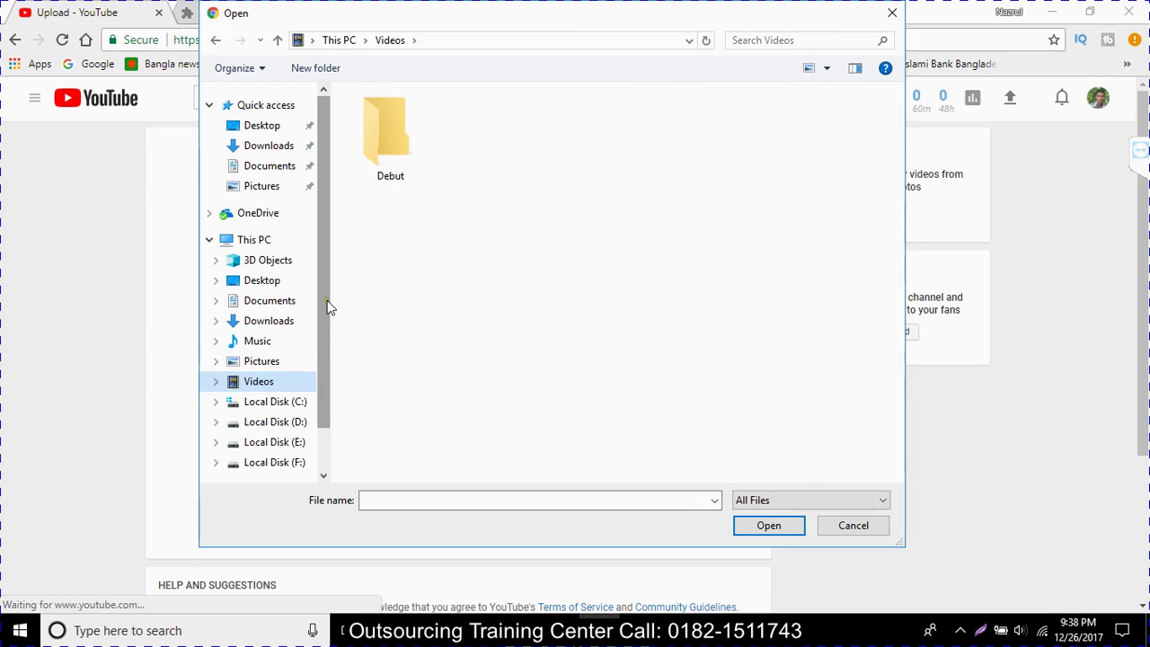
pyautogui.click(266, 303)
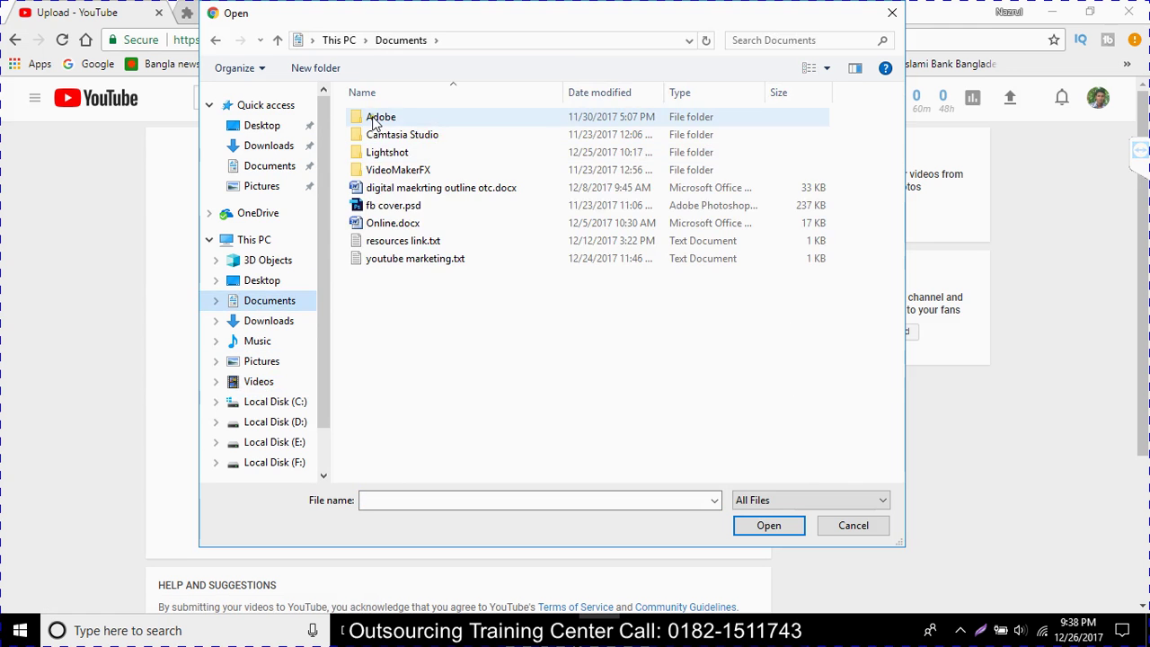
pyautogui.doubleClick(386, 170)
pyautogui.doubleClick(381, 120)
pyautogui.doubleClick(392, 145)
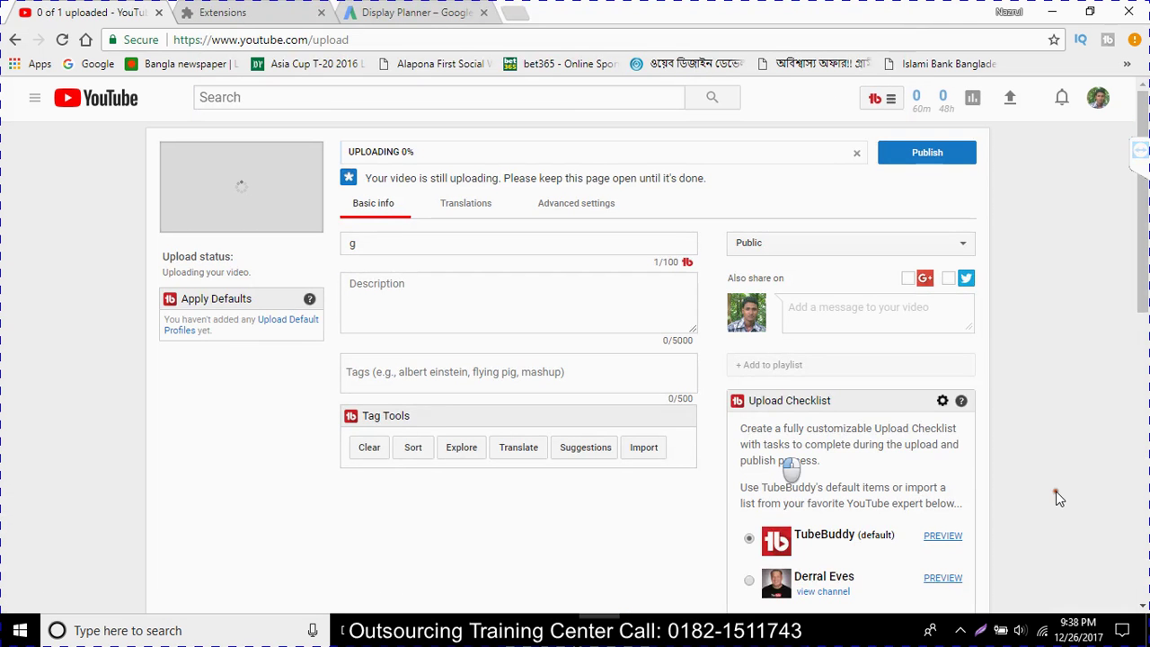
# Step: Check the vidIQ panel's login e-mail field, then start a new tab with 'gm' typed
pyautogui.scroll(-10, 900, 432)
pyautogui.scroll(10, 894, 433)
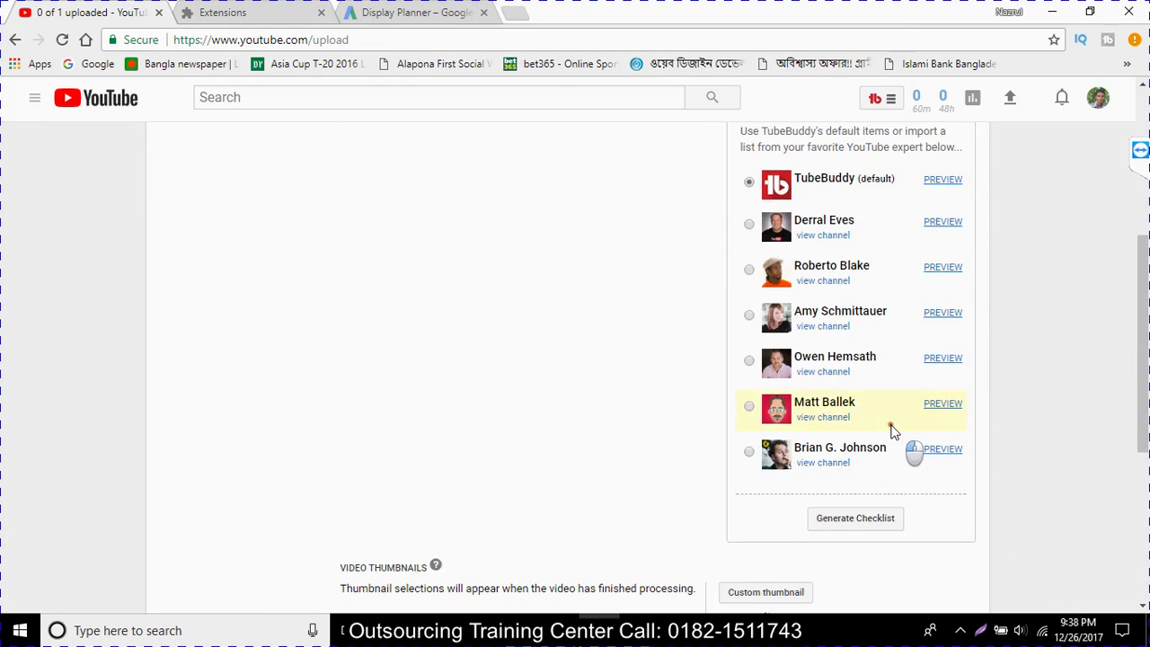
pyautogui.click(1083, 39)
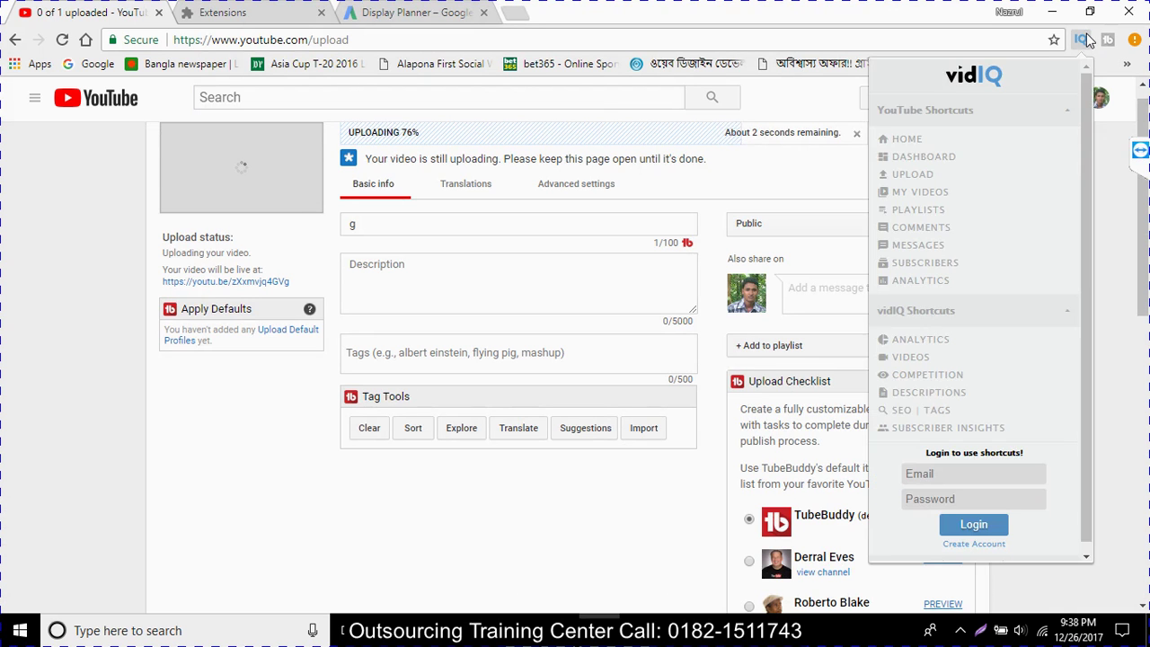
pyautogui.click(936, 476)
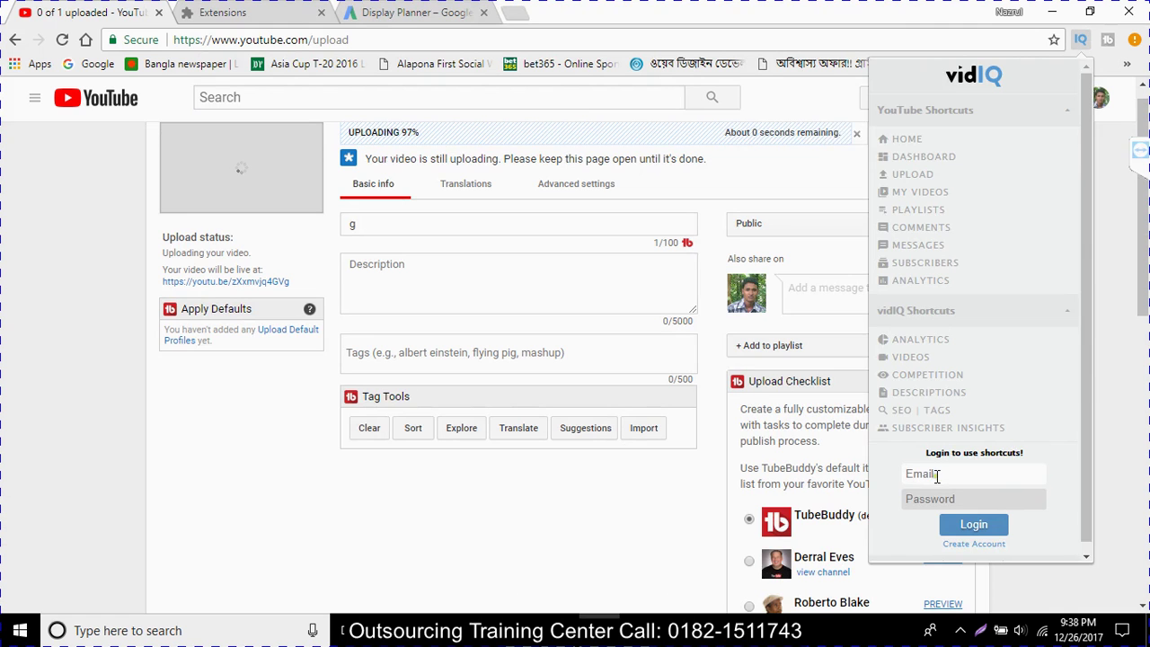
pyautogui.hotkey('ctrl', 't')
pyautogui.write('gm')
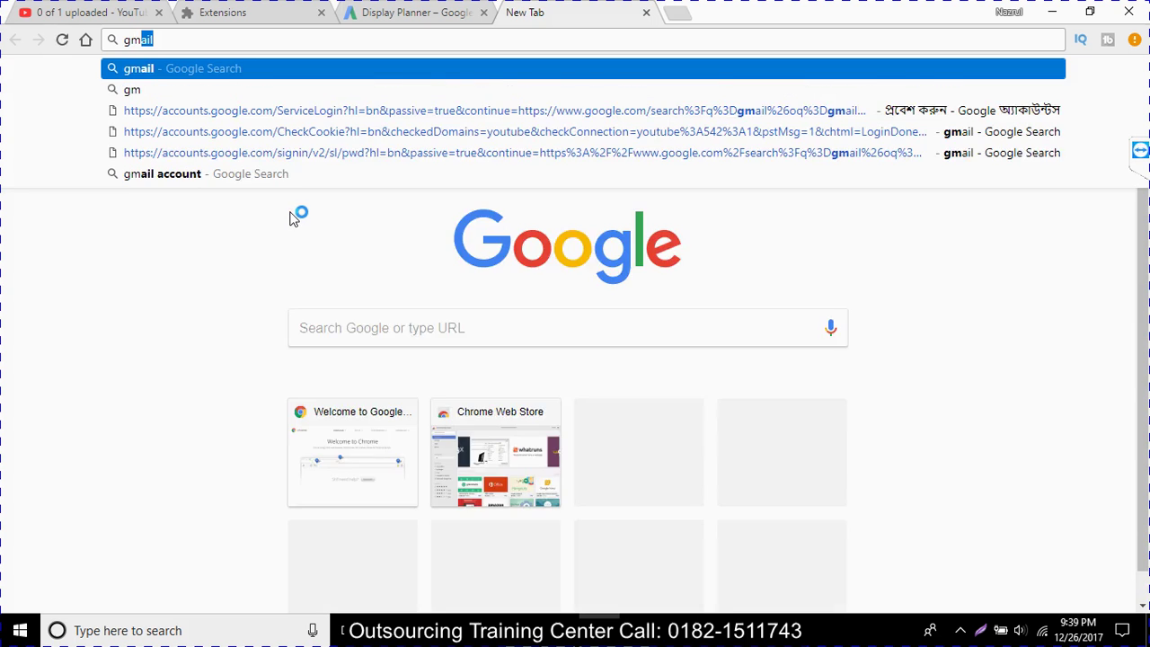
# Step: Search for 'gm' and open the Gmail inbox
pyautogui.press('Return')
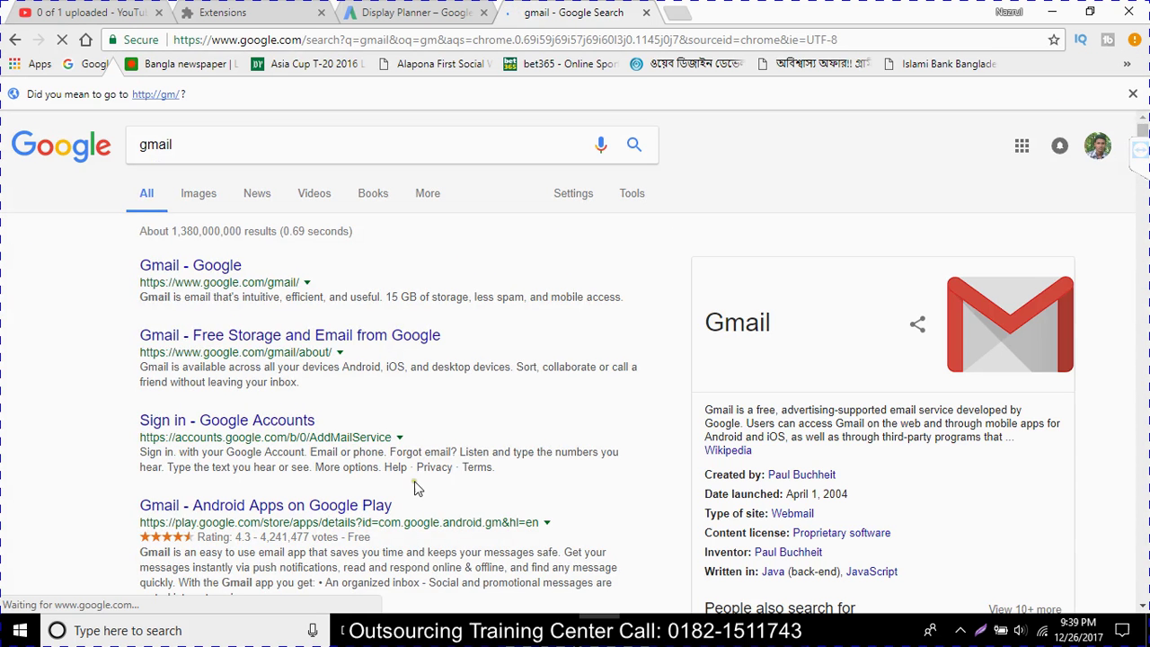
pyautogui.click(222, 270)
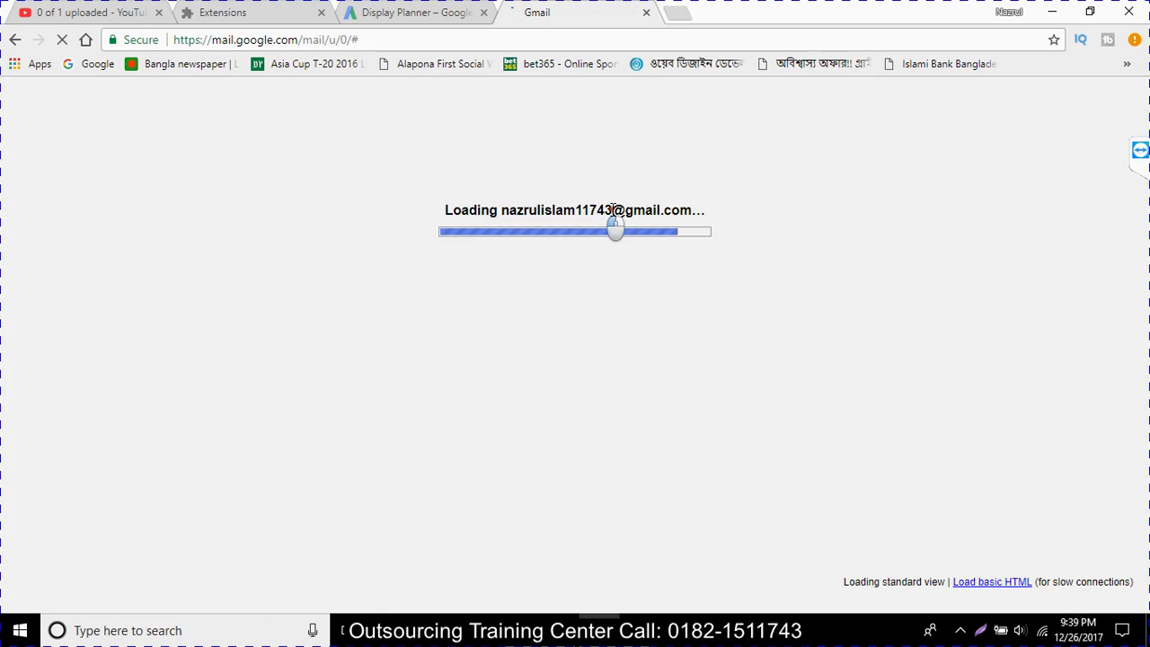
pyautogui.moveTo(500, 210); pyautogui.dragTo(662, 210)
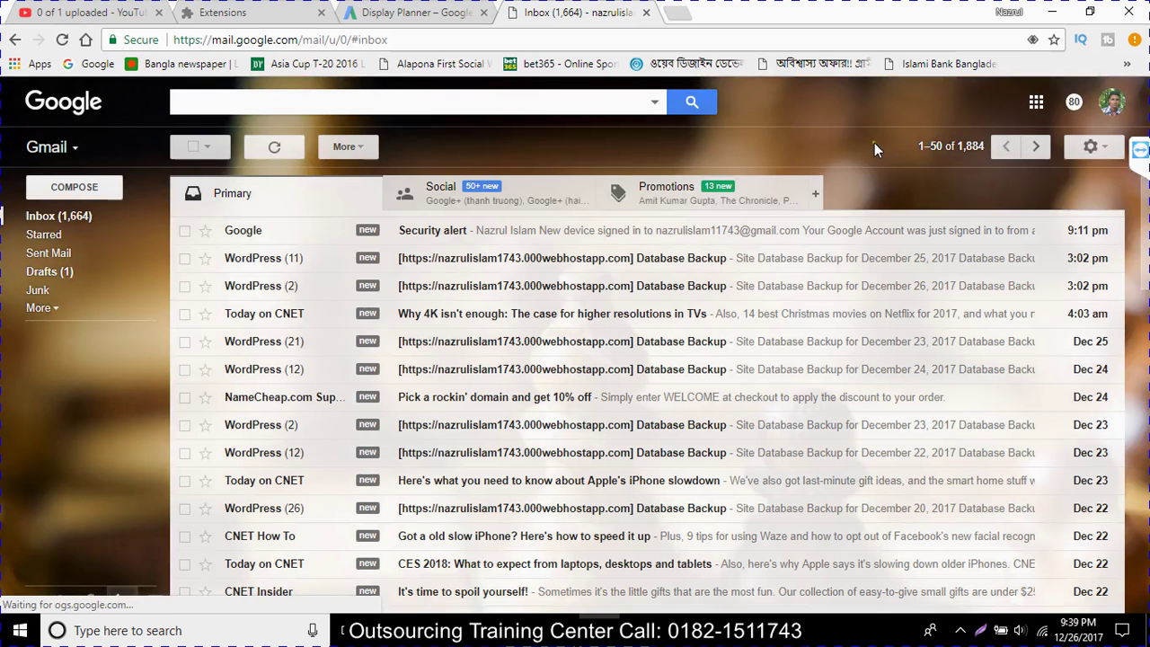
# Step: Take the account's e-mail address from the Google account card and go to the Extensions tab
pyautogui.click(1114, 99)
pyautogui.moveTo(959, 160)
pyautogui.mouseDown()
pyautogui.moveTo(1093, 163)
pyautogui.moveTo(988, 187)
pyautogui.moveTo(964, 158)
pyautogui.mouseUp()
pyautogui.click(1047, 163)
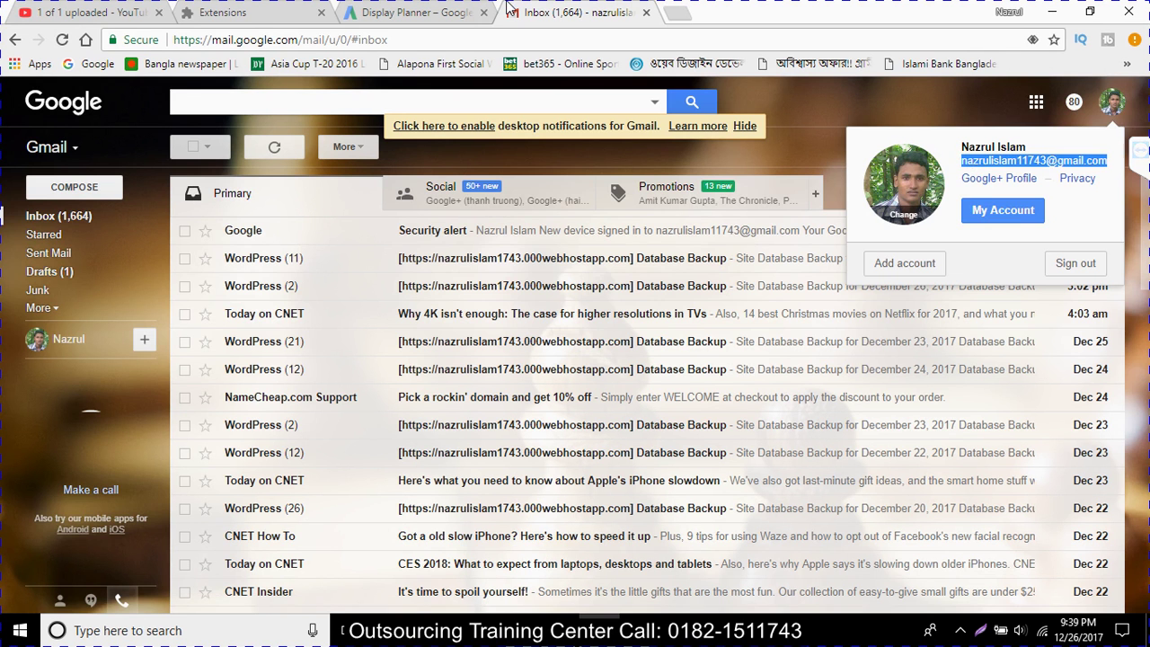
pyautogui.press('Escape')
pyautogui.click(325, 8)
pyautogui.click(250, 9)
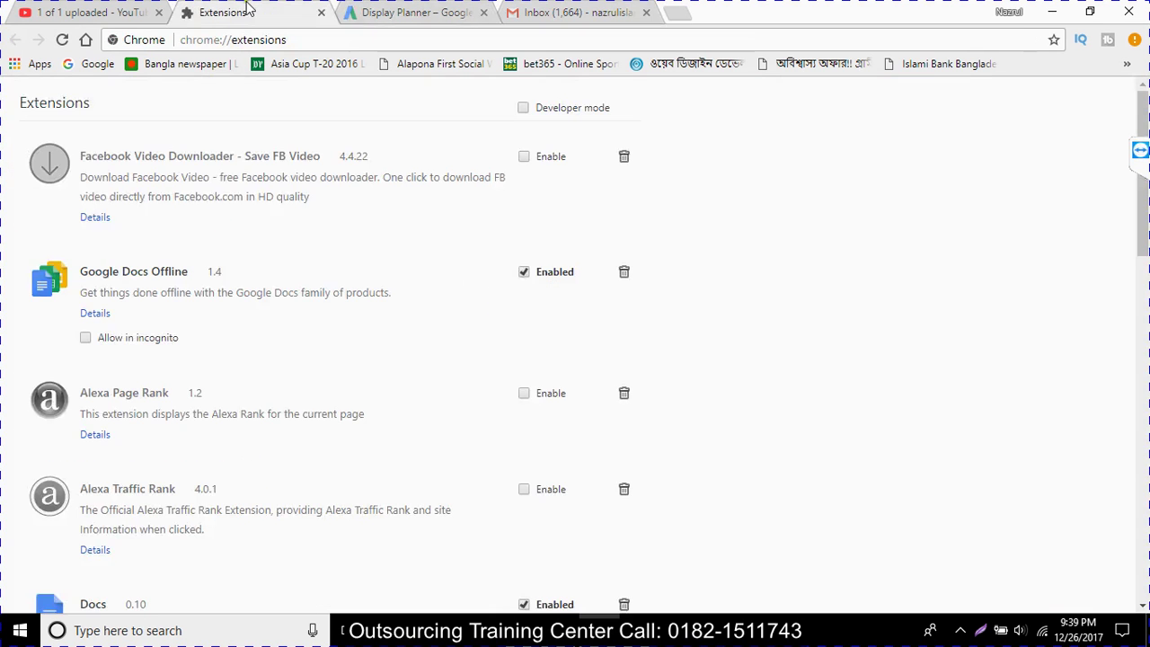
# Step: Open the vidIQ sign-up form and paste into its e-mail field
pyautogui.click(414, 13)
pyautogui.click(1083, 40)
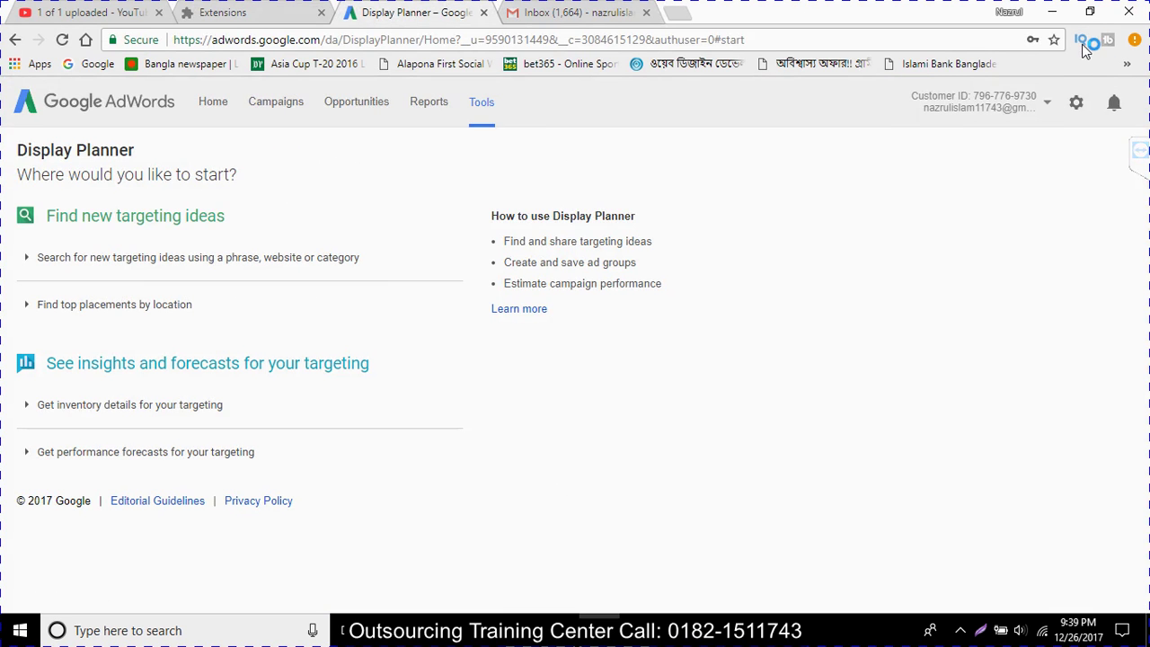
pyautogui.click(1082, 45)
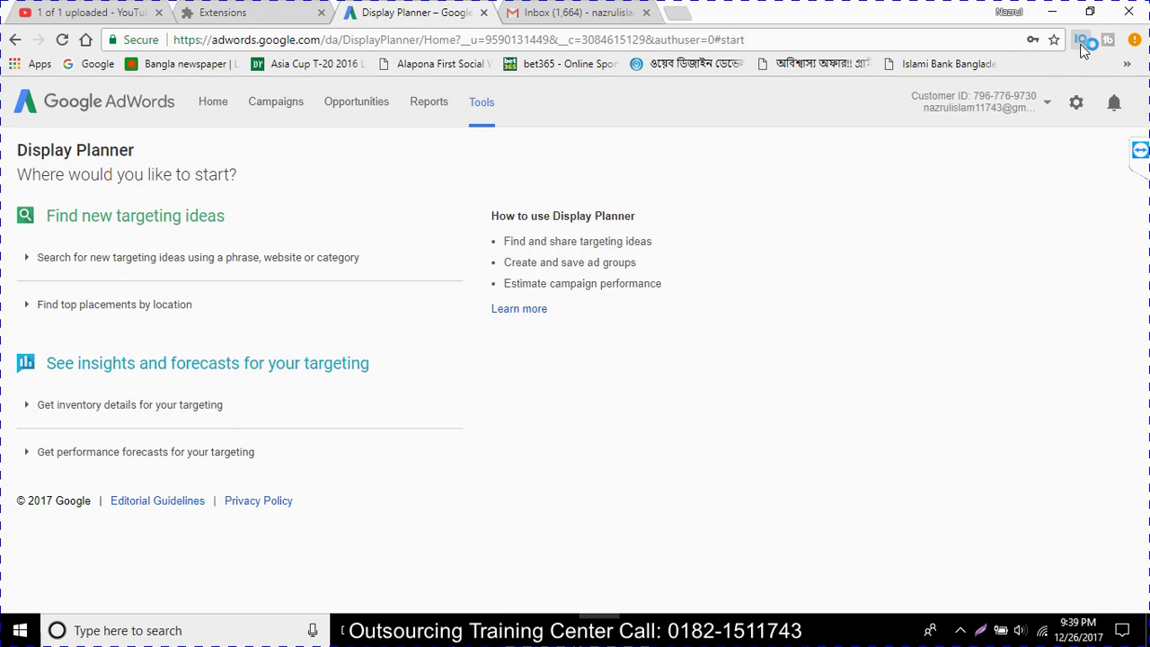
pyautogui.click(998, 546)
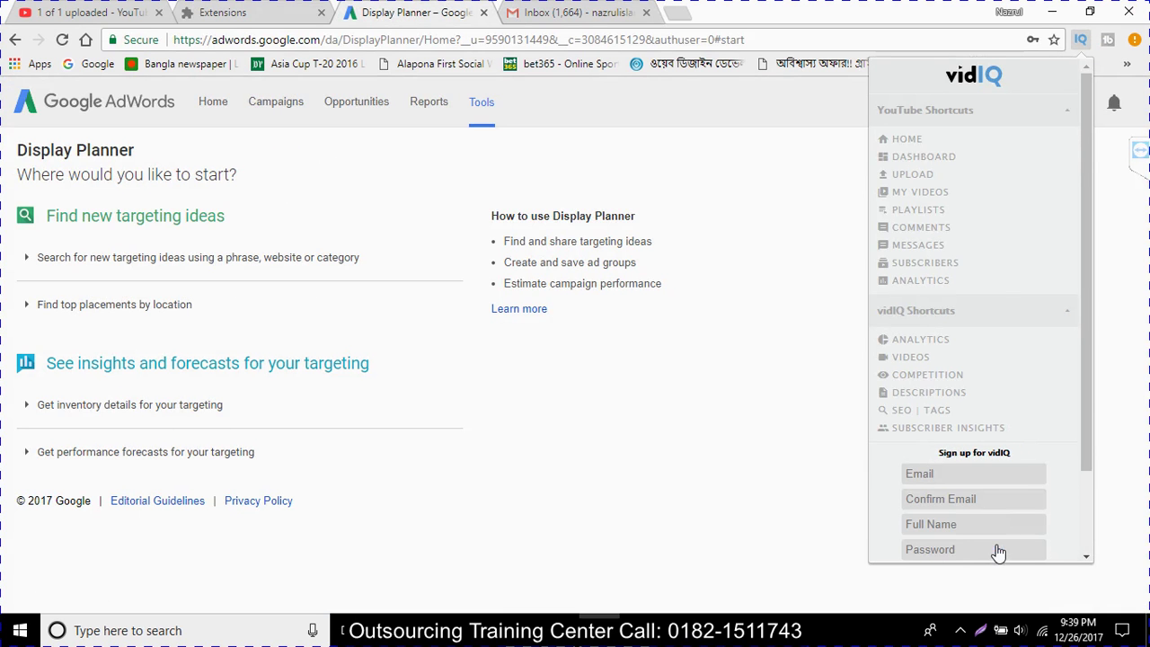
pyautogui.click(936, 477)
pyautogui.write('m12-319-730')
pyautogui.click(933, 494)
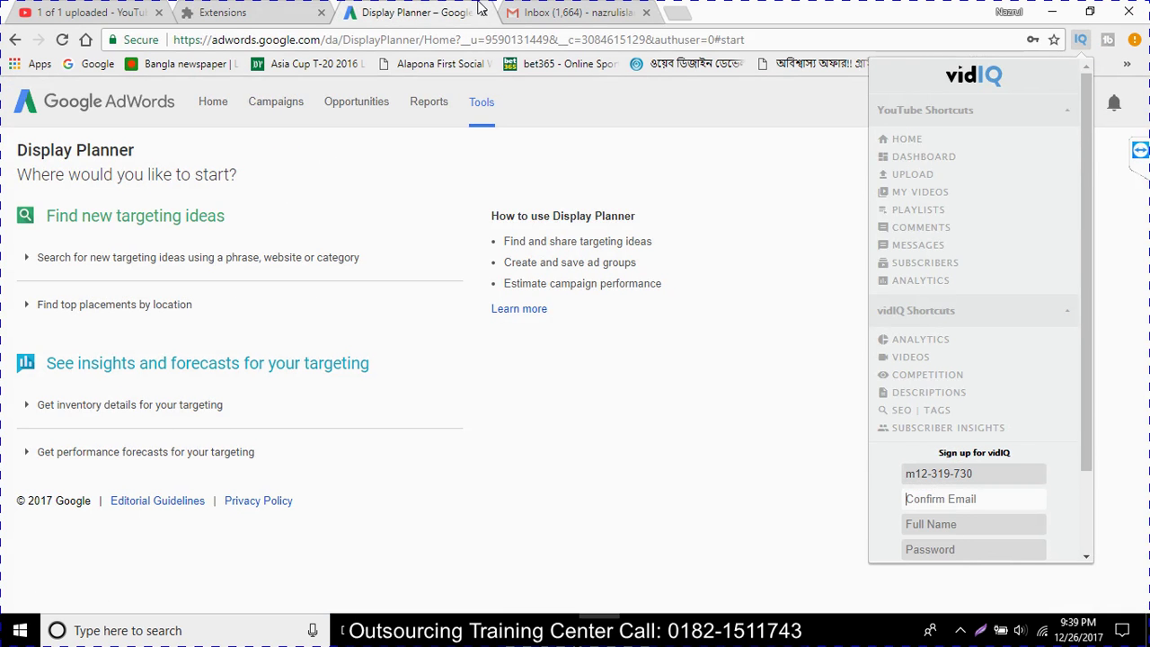
# Step: Copy the account e-mail address from Gmail's Google account card
pyautogui.click(550, 14)
pyautogui.click(1112, 101)
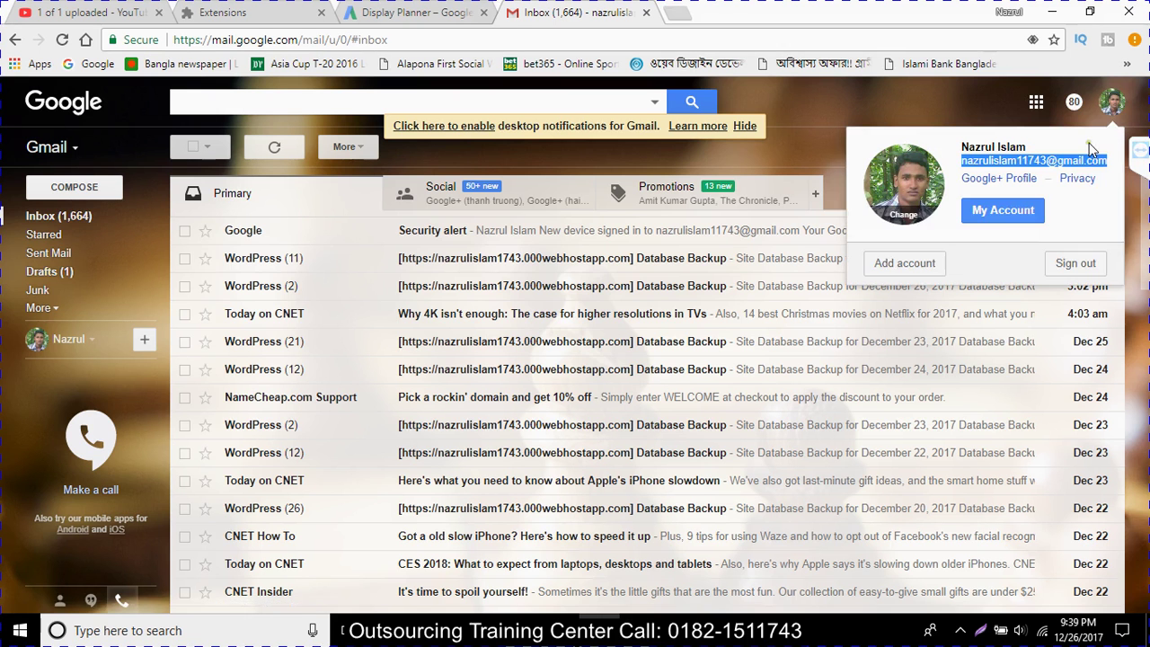
pyautogui.rightClick(1089, 167)
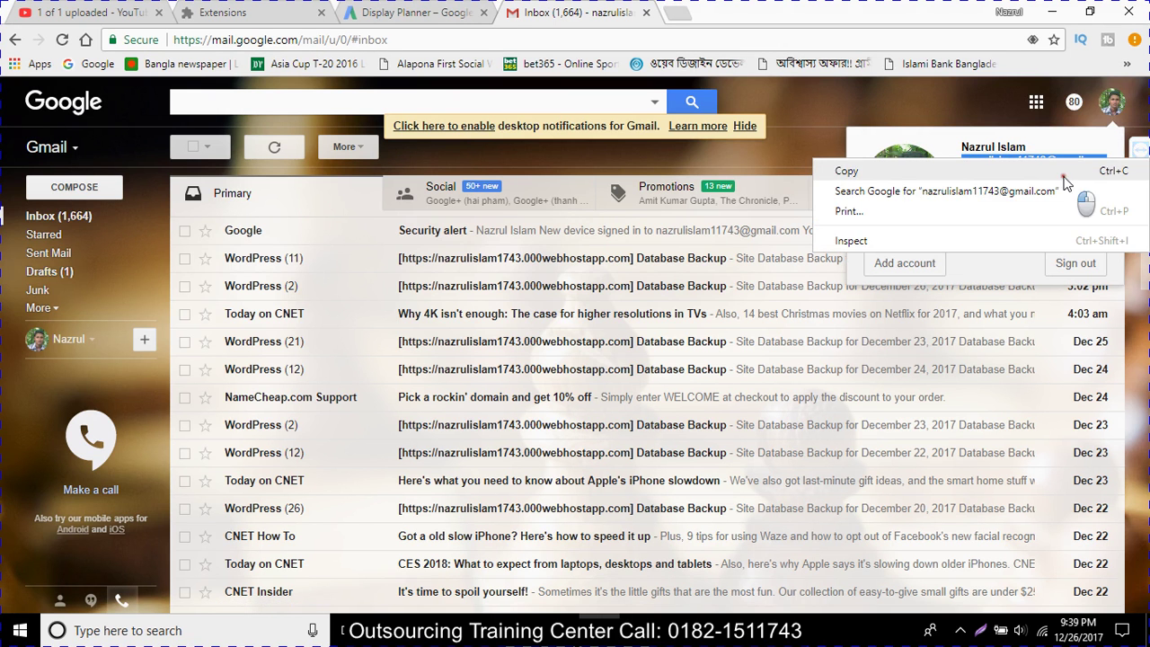
pyautogui.click(1078, 165)
pyautogui.click(423, 13)
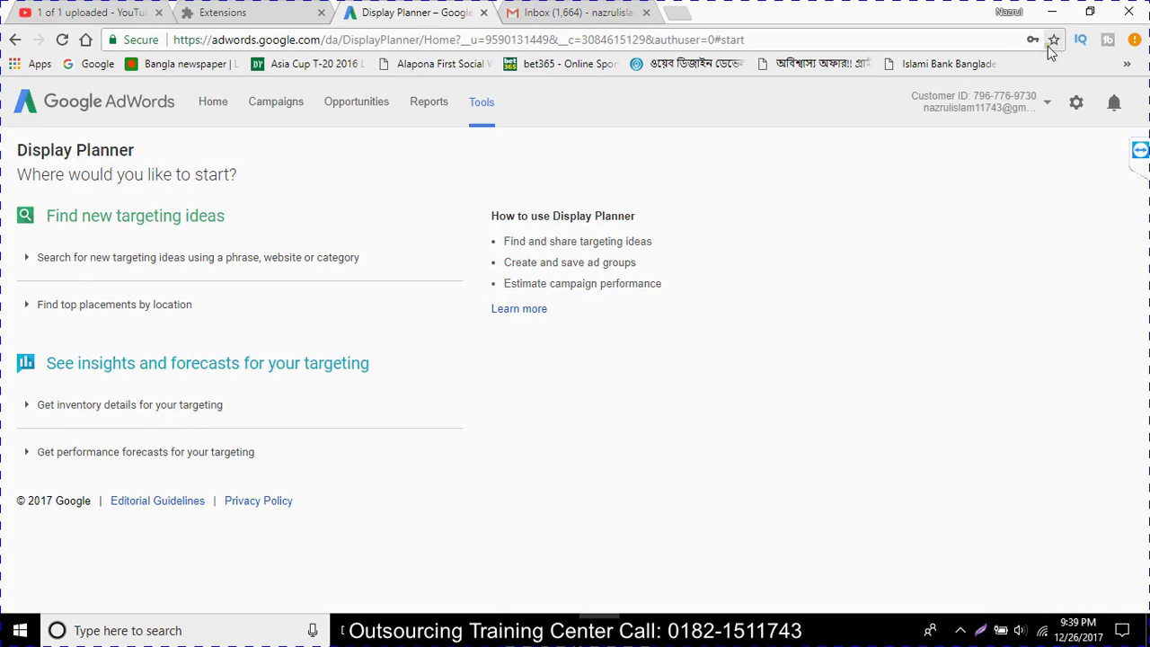
# Step: Reopen vidIQ sign-up and paste the e-mail into Email and Confirm Email
pyautogui.click(1080, 39)
pyautogui.click(968, 544)
pyautogui.click(942, 480)
pyautogui.hotkey('ctrl', 'v')
pyautogui.click(948, 502)
pyautogui.hotkey('ctrl', 'v')
# Step: Enter the name and password twice, agree to the Terms of Service, and sign up
pyautogui.click(954, 524)
pyautogui.write('n')
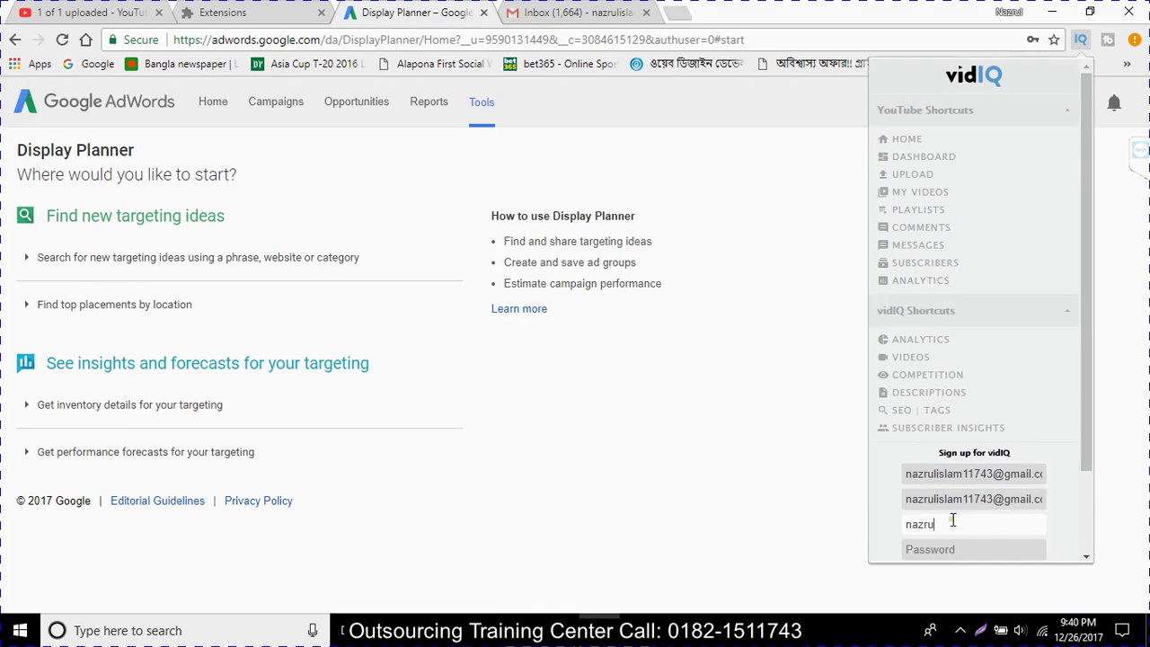
pyautogui.scroll(-1, 953, 530)
pyautogui.click(955, 490)
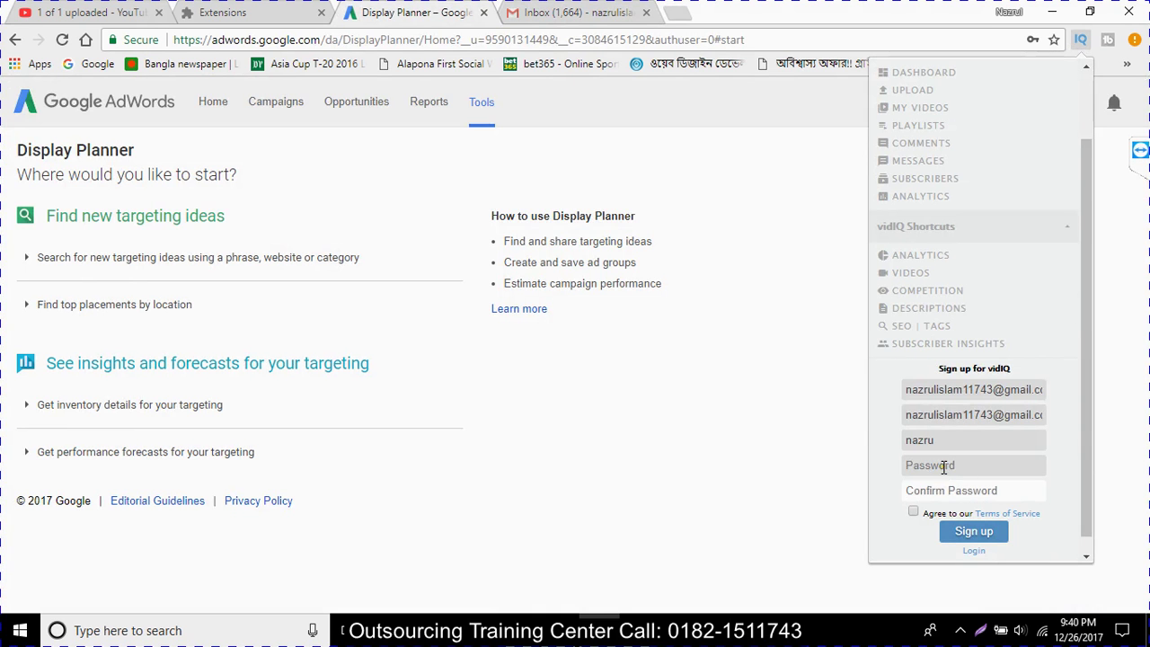
pyautogui.click(940, 465)
pyautogui.write('**')
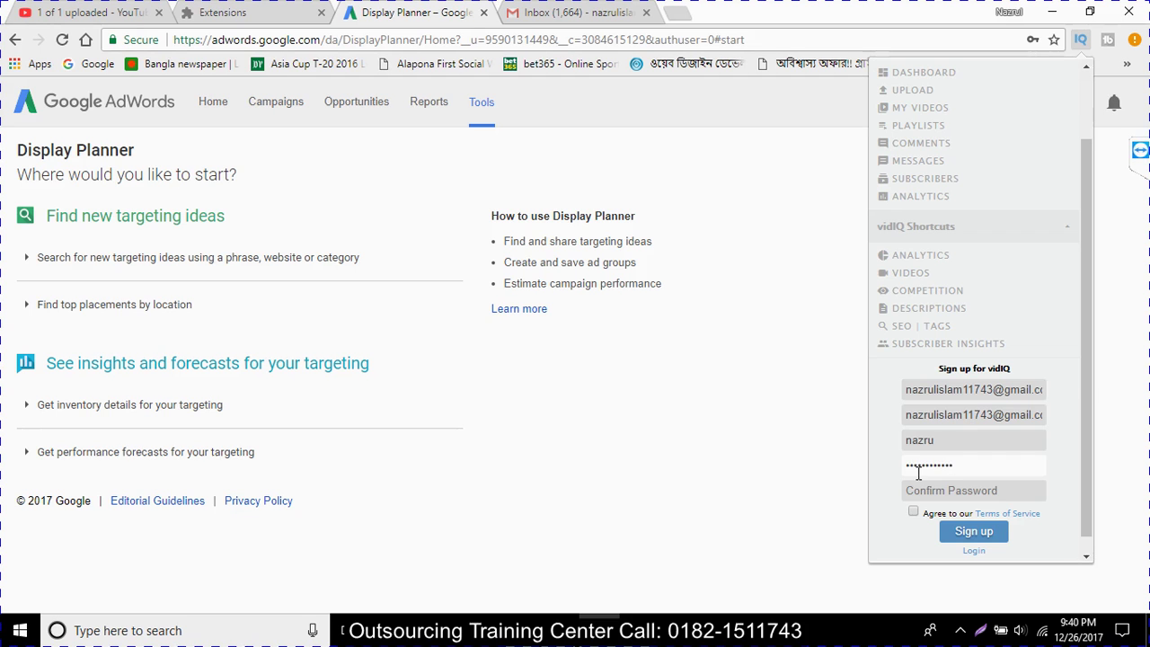
pyautogui.press('Tab')
pyautogui.write('**')
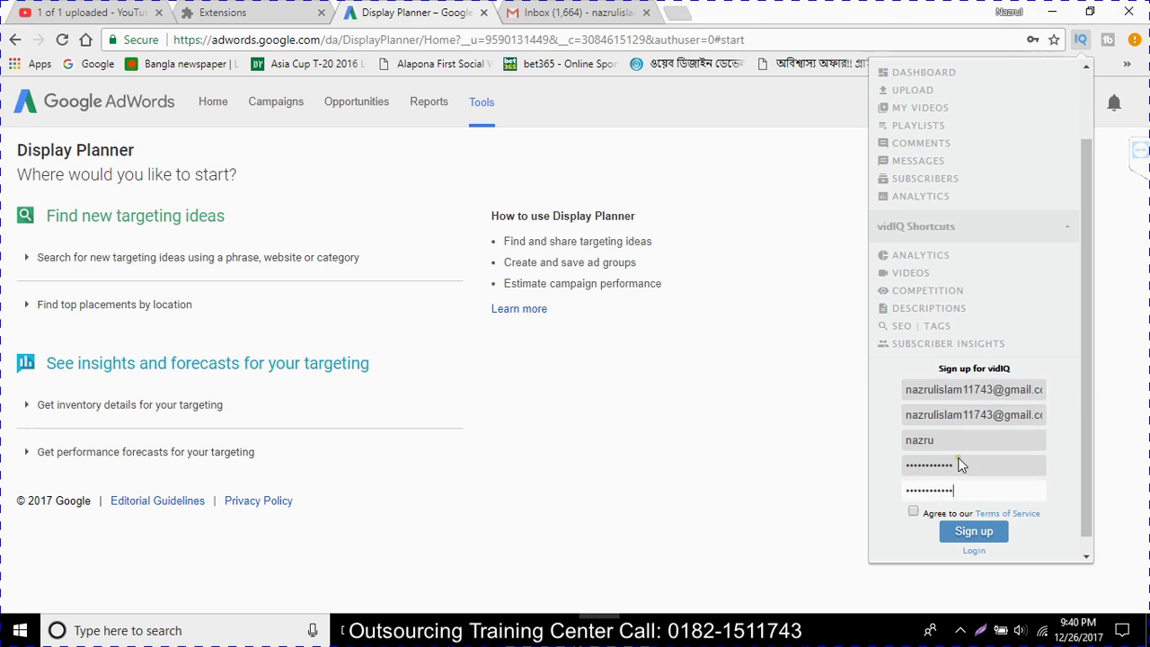
pyautogui.click(913, 511)
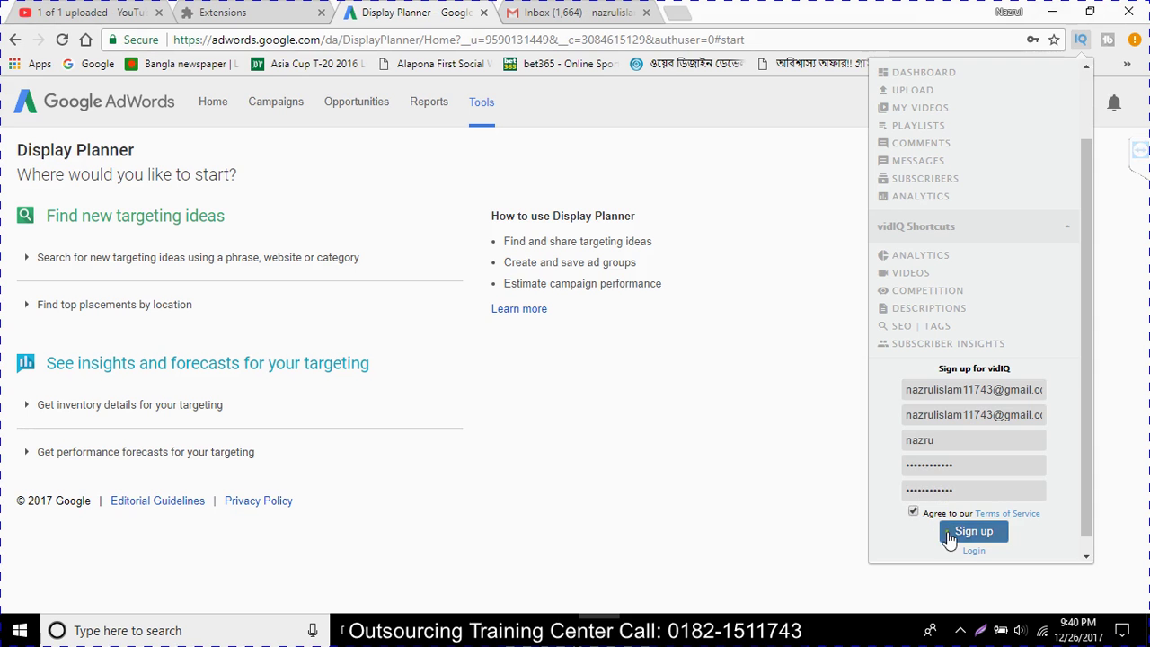
pyautogui.click(954, 530)
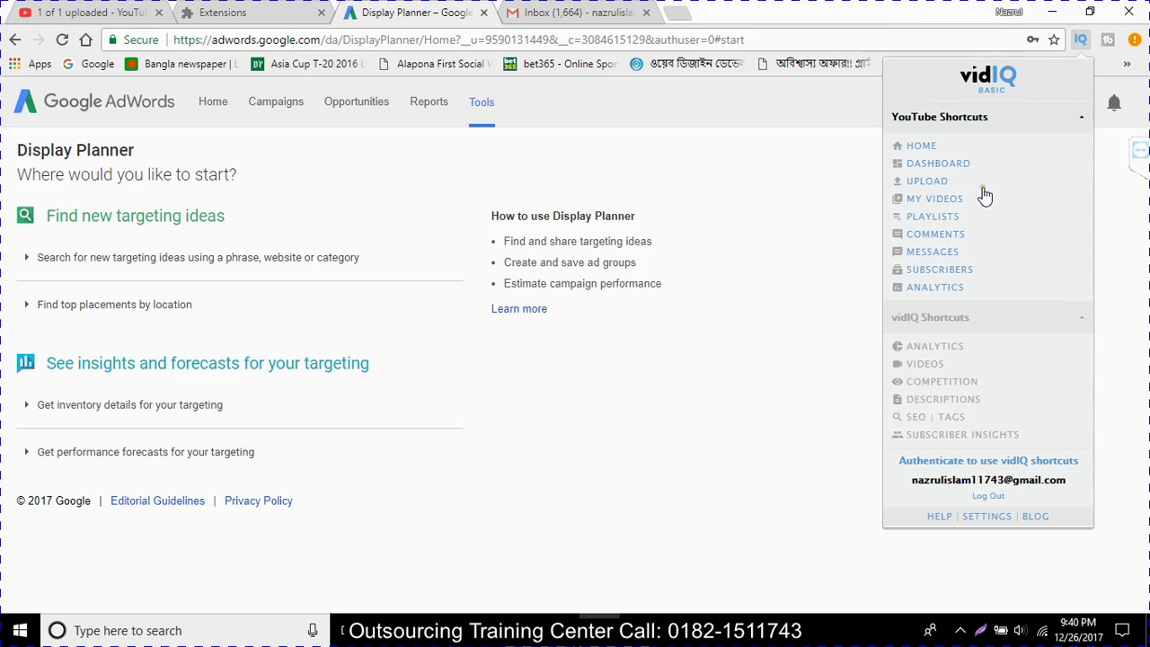
# Step: Open the vidIQ confirmation e-mail in Gmail and follow its confirm link
pyautogui.click(570, 18)
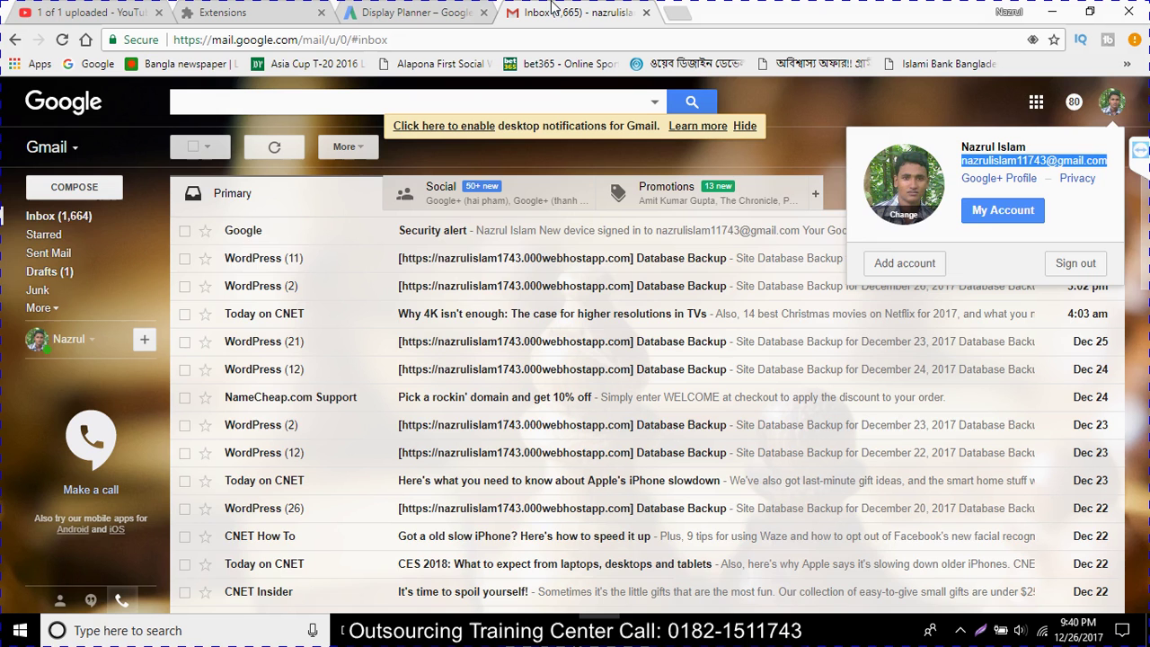
pyautogui.click(415, 231)
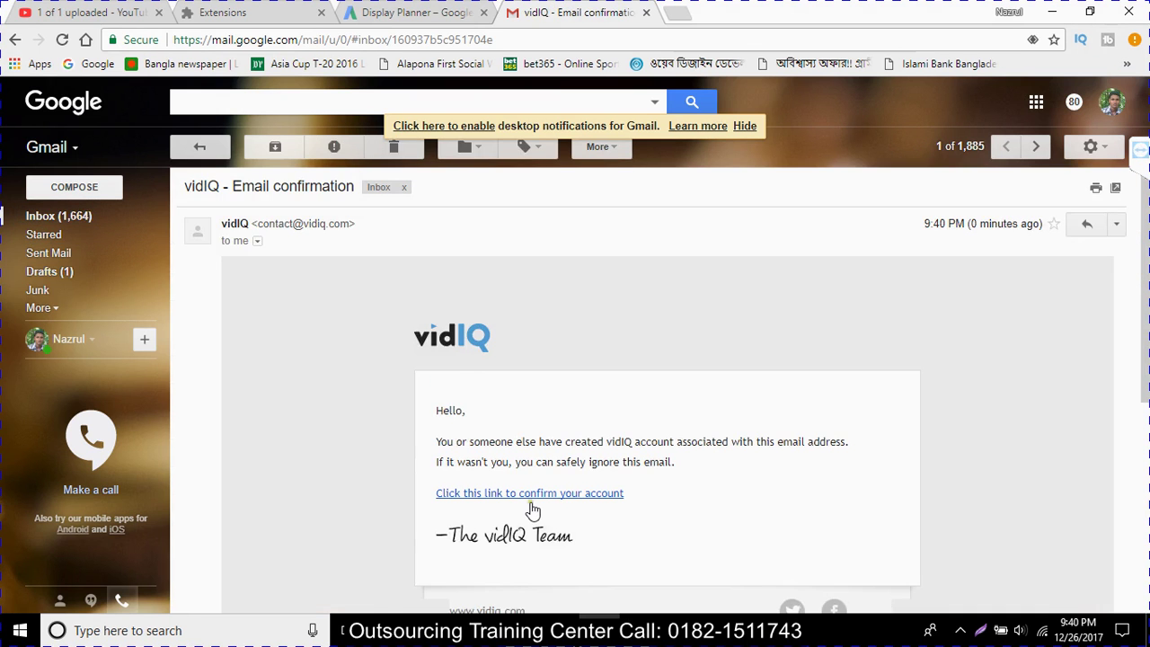
pyautogui.click(528, 493)
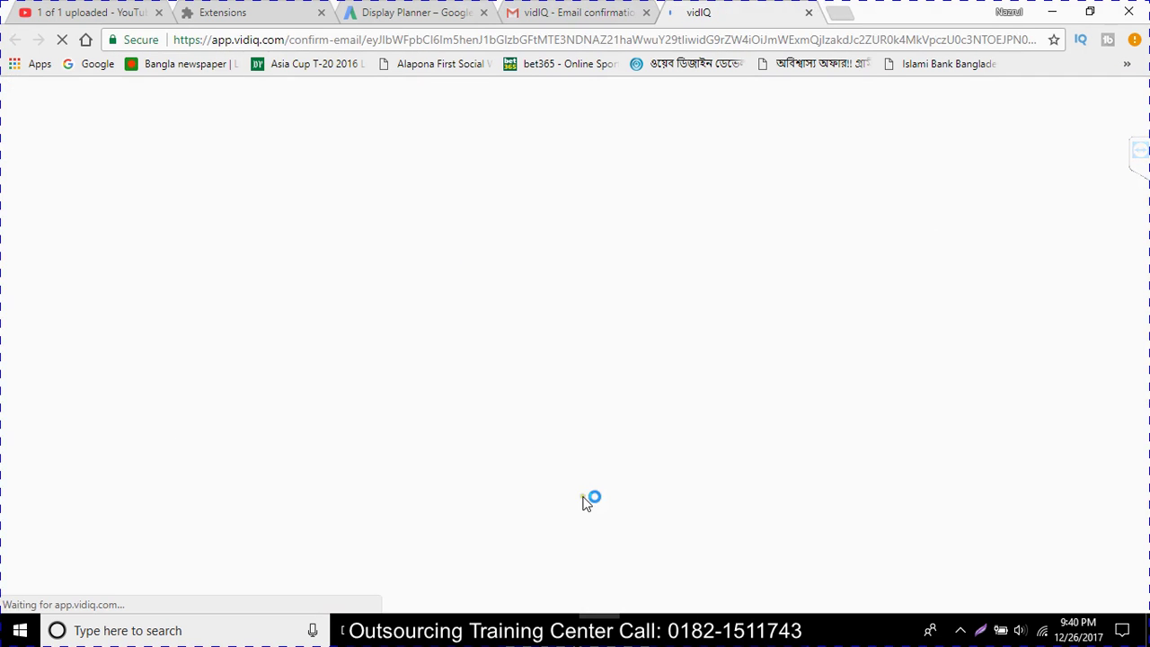
# Step: Go back to the YouTube upload page
pyautogui.click(99, 11)
pyautogui.click(835, 9)
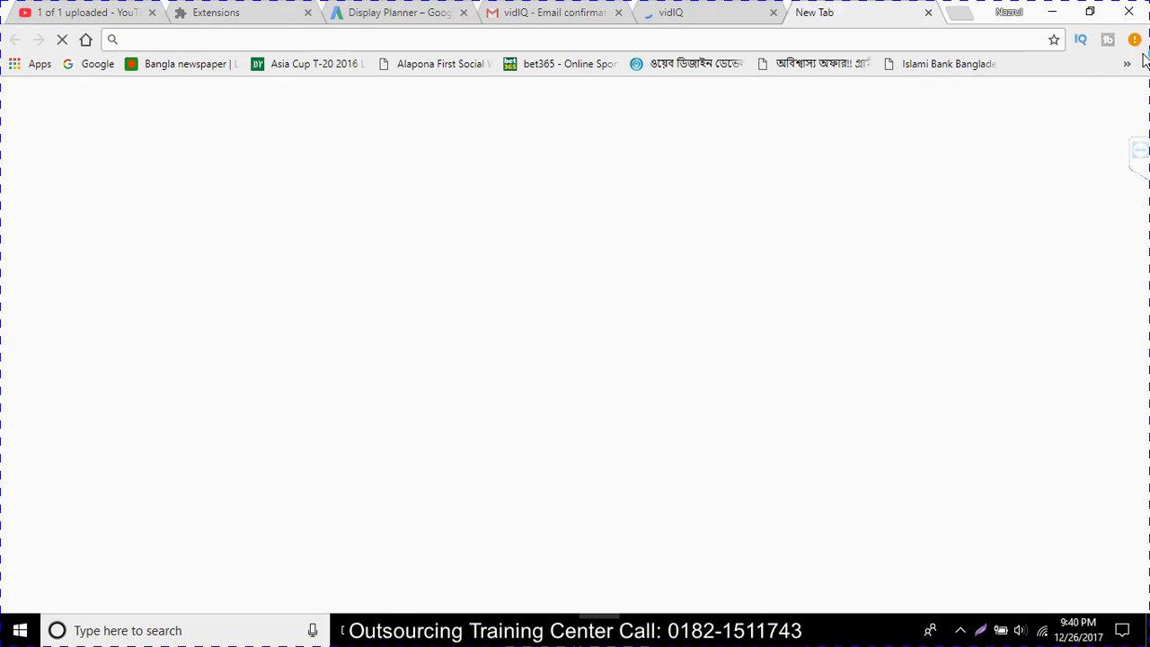
pyautogui.rightClick(1107, 43)
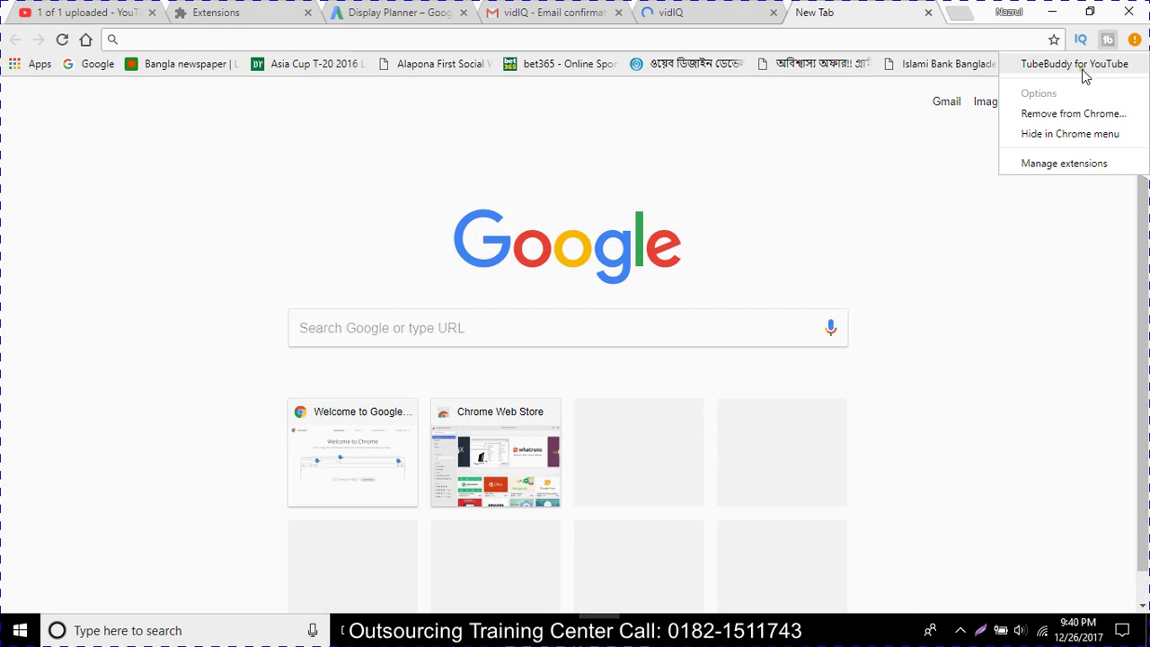
pyautogui.click(133, 11)
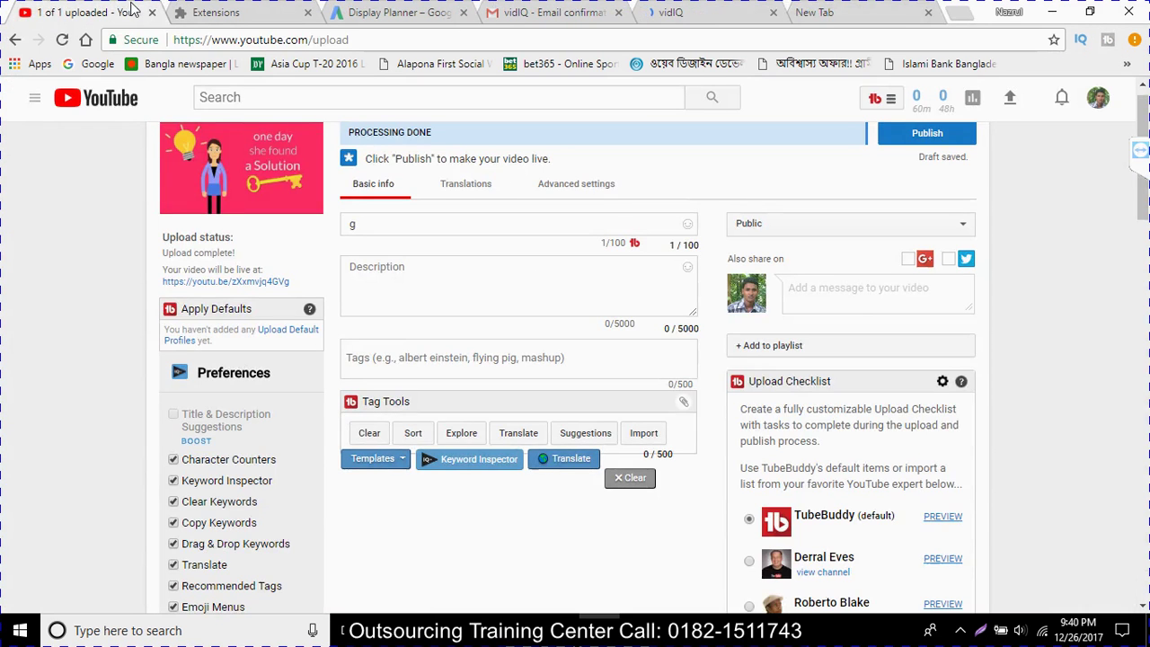
# Step: Replace the title 'g' with 'How to introduces your self' and select the full title
pyautogui.click(430, 11)
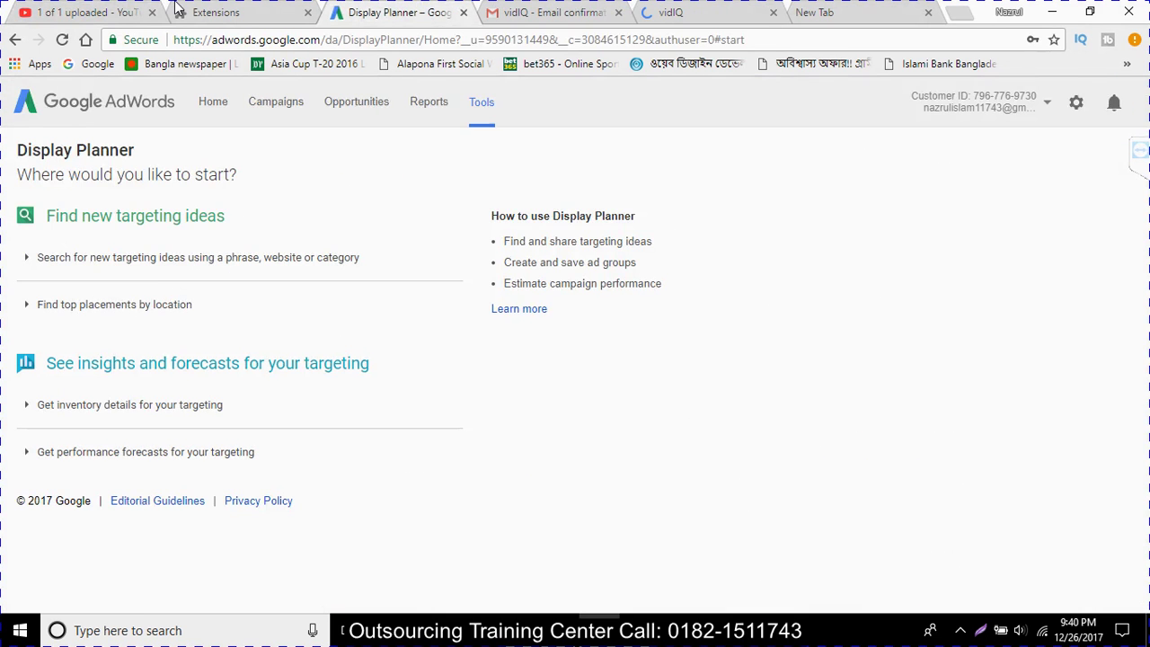
pyautogui.click(162, 11)
pyautogui.moveTo(364, 223); pyautogui.dragTo(297, 227)
pyautogui.click(343, 9)
pyautogui.click(90, 12)
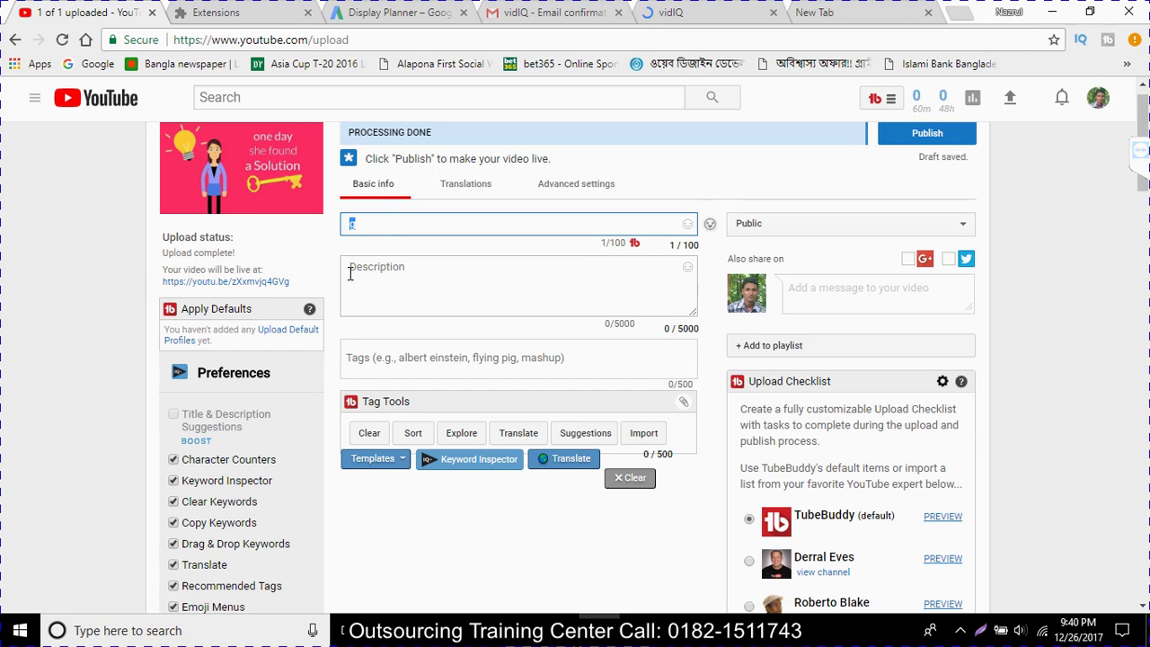
pyautogui.write('Hi')
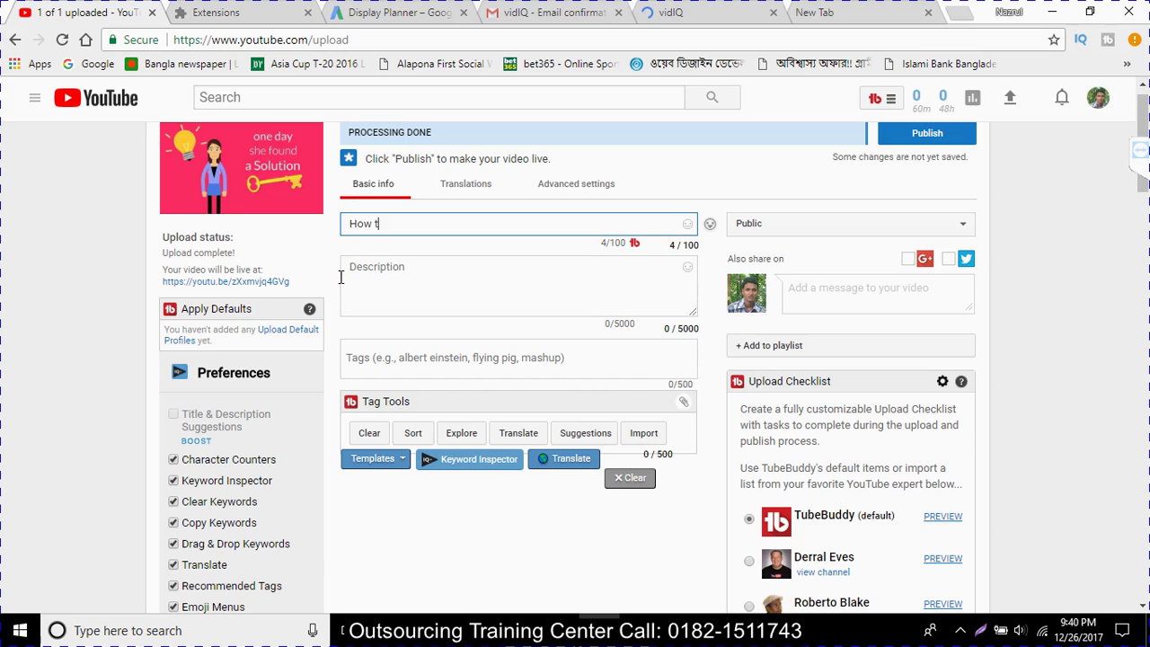
pyautogui.write('w to int')
pyautogui.write('roduces your self')
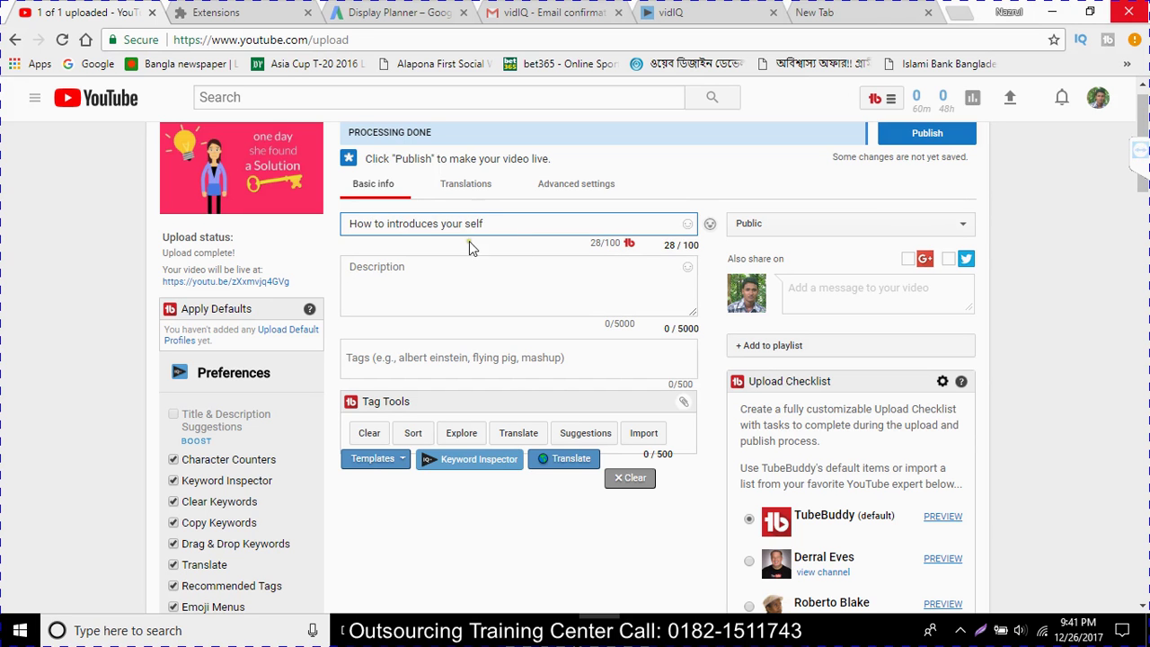
pyautogui.moveTo(499, 225); pyautogui.dragTo(329, 225)
pyautogui.hotkey('ctrl', 'c')
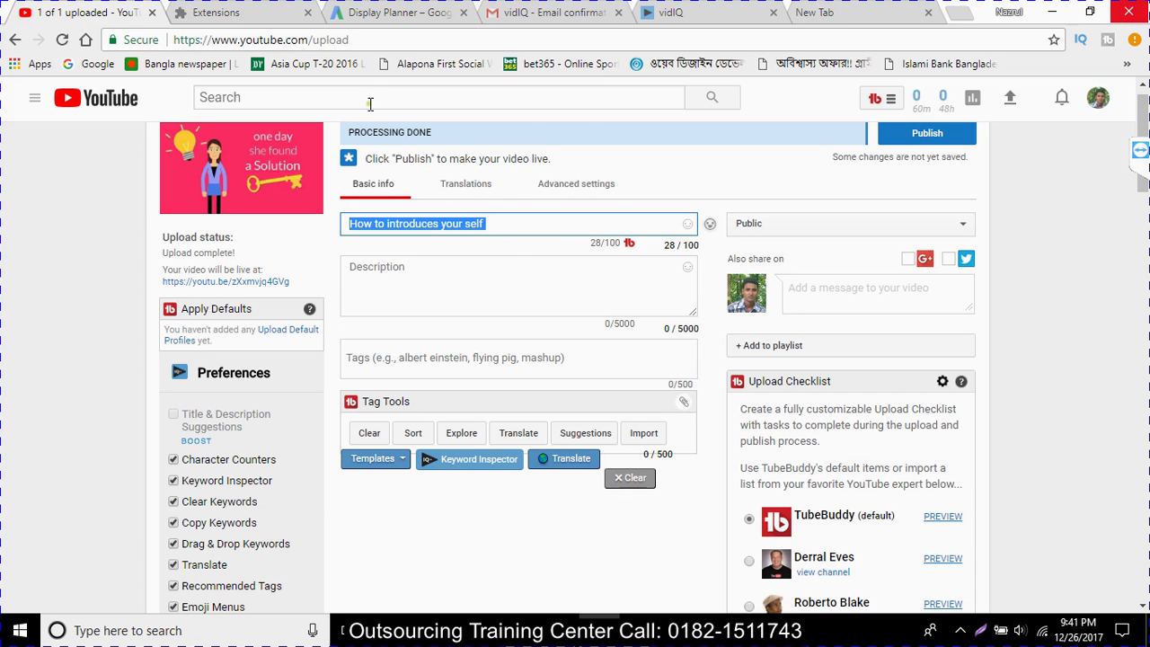
pyautogui.click(406, 17)
# Step: Close the blank, vidIQ welcome, confirmation e-mail and Extensions tabs
pyautogui.click(575, 16)
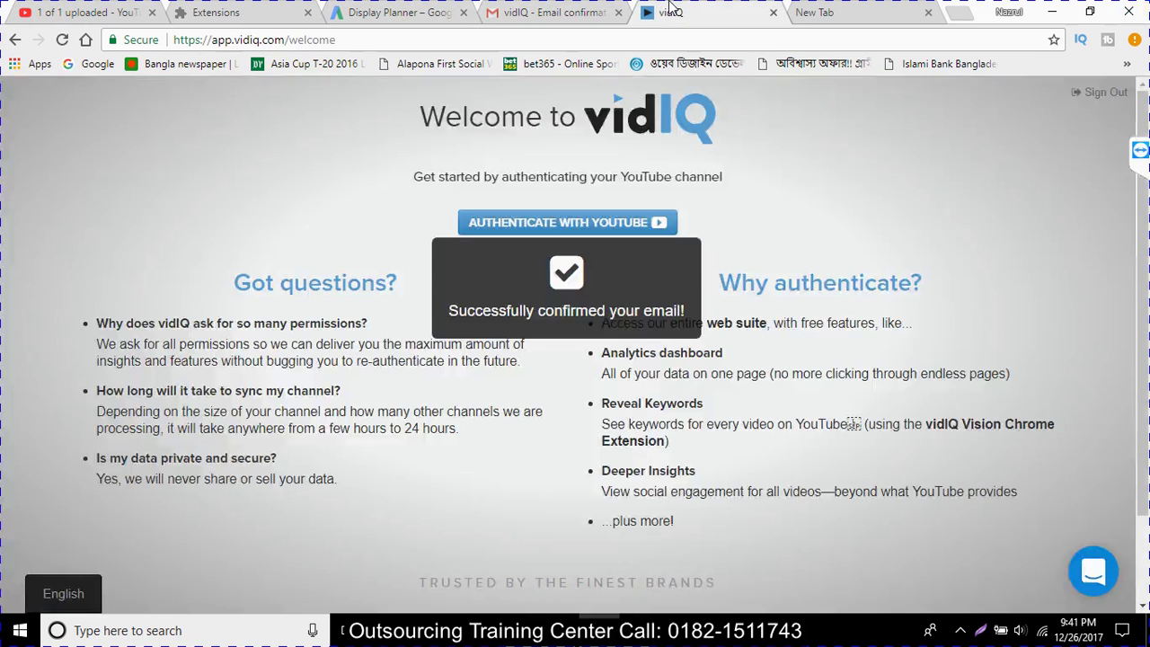
pyautogui.click(674, 12)
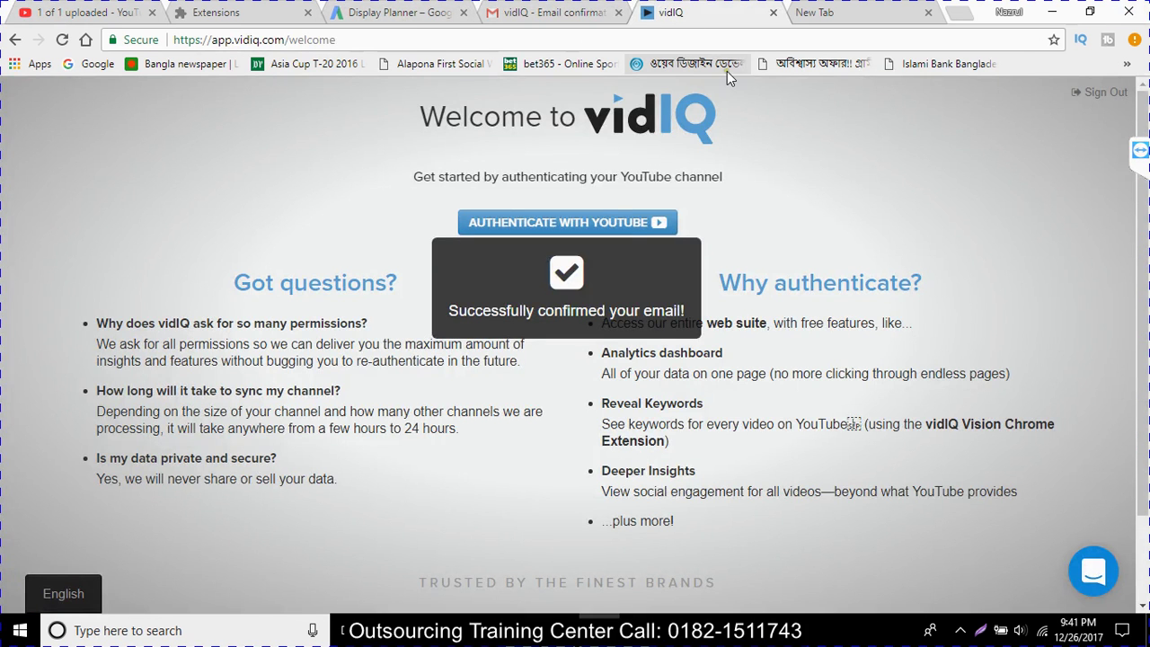
pyautogui.click(819, 12)
pyautogui.click(930, 13)
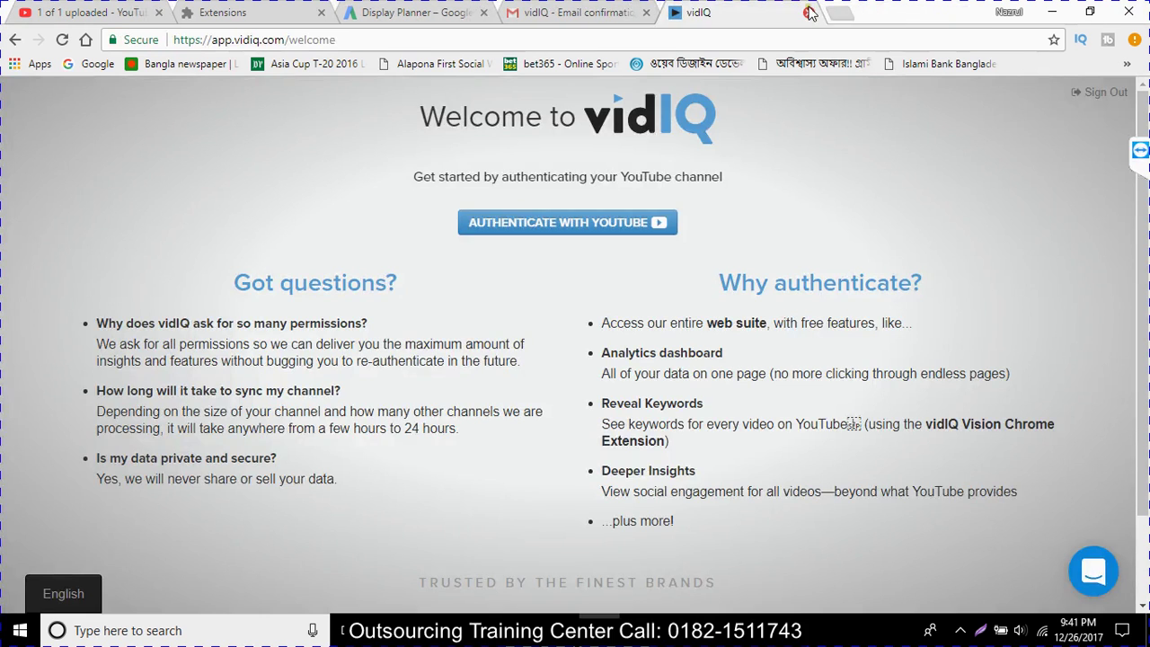
pyautogui.click(782, 13)
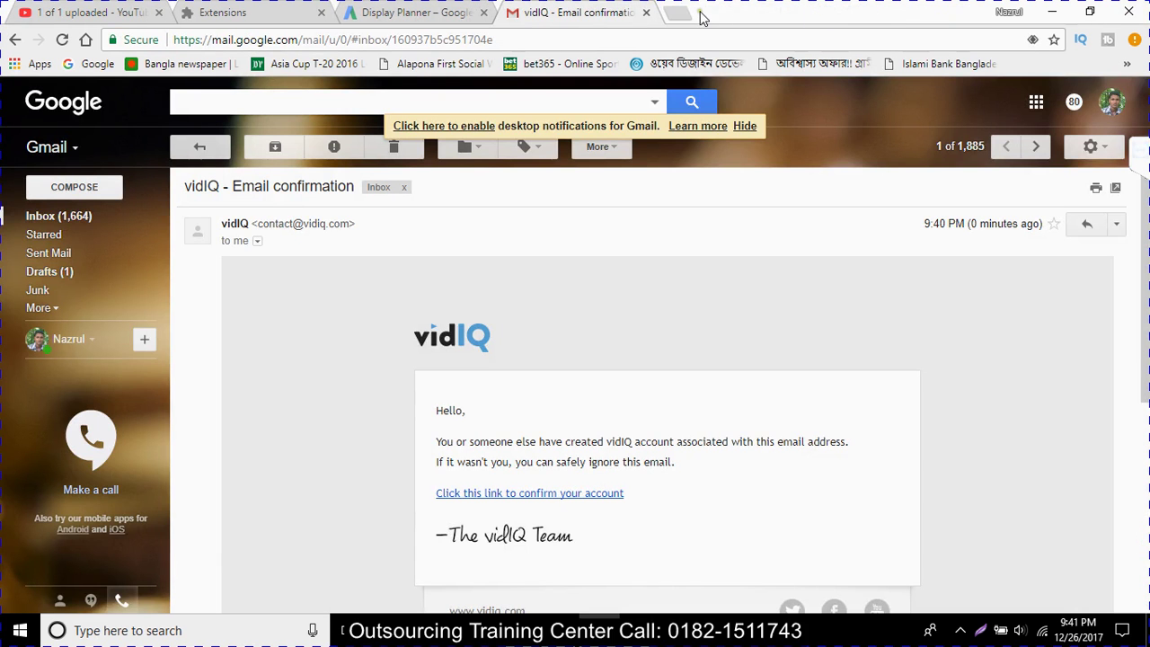
pyautogui.click(646, 13)
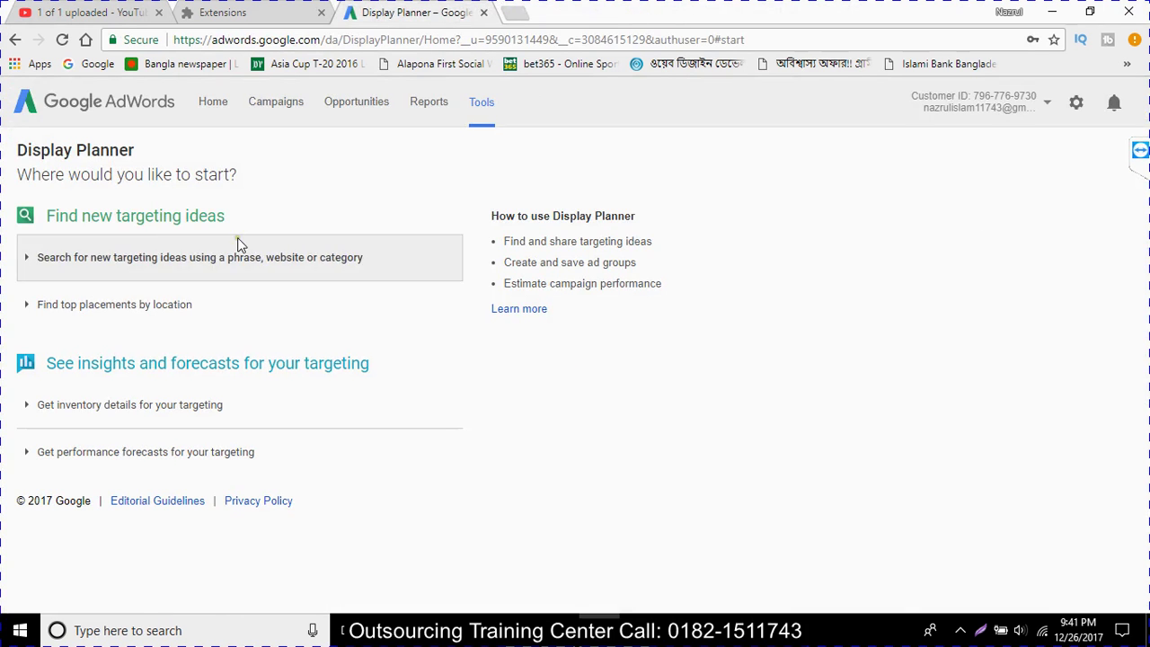
pyautogui.click(268, 8)
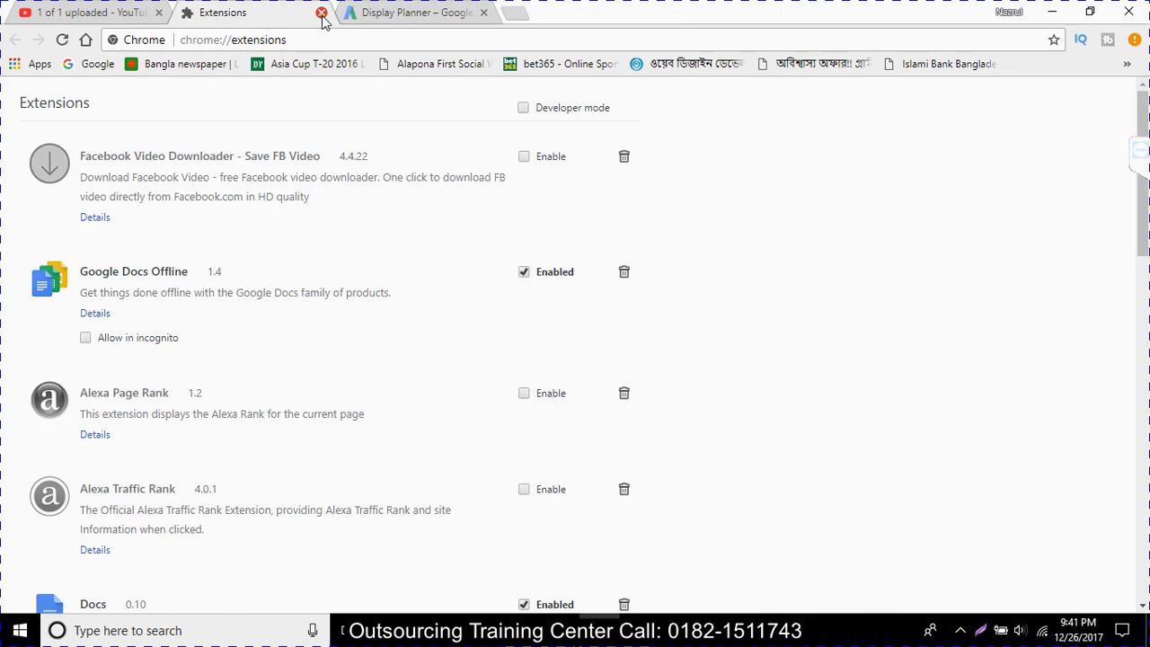
pyautogui.hotkey('ctrl', 'w')
# Step: Undo the accidental paste over the video title
pyautogui.click(52, 14)
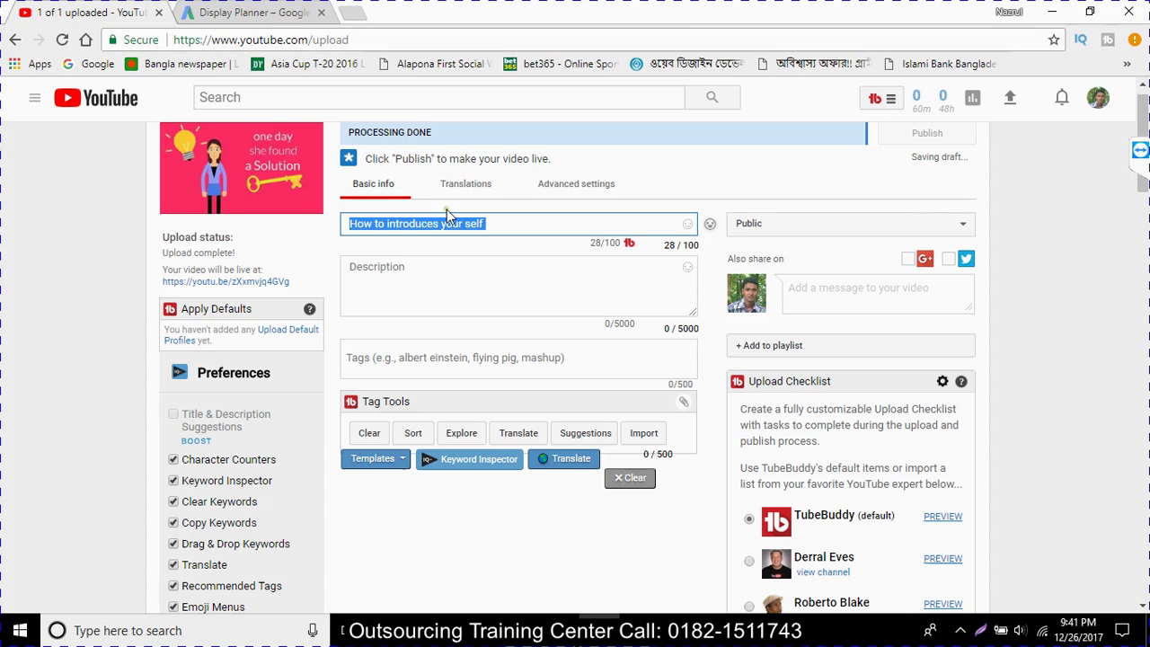
pyautogui.hotkey('ctrl', 'v')
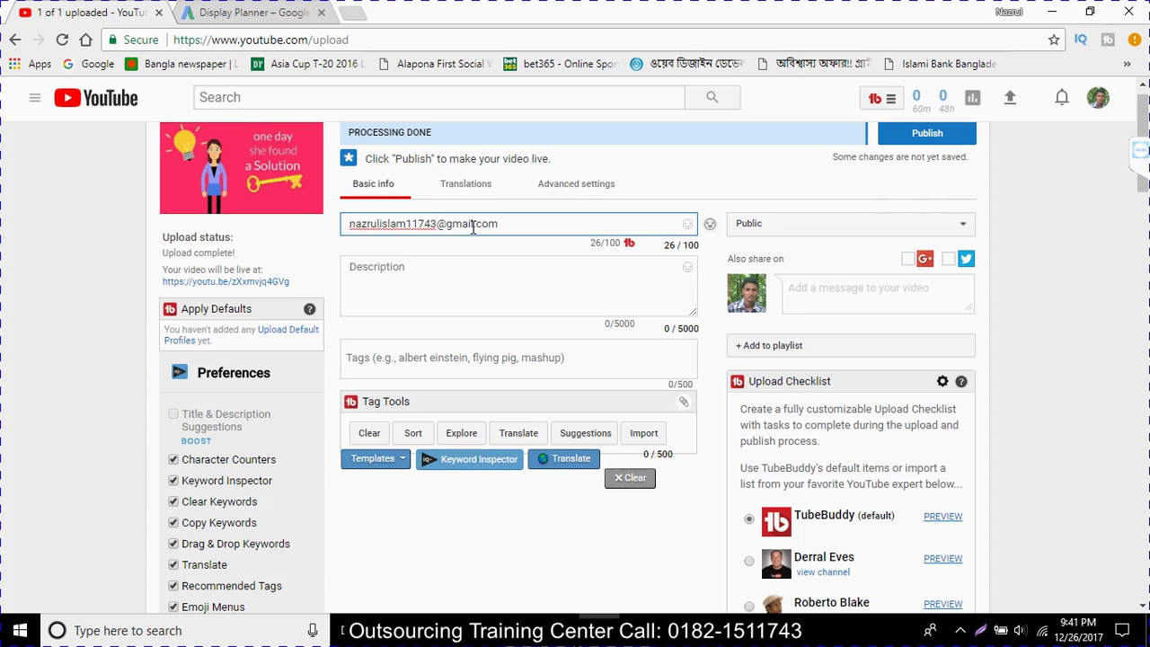
pyautogui.hotkey('ctrl', 'z')
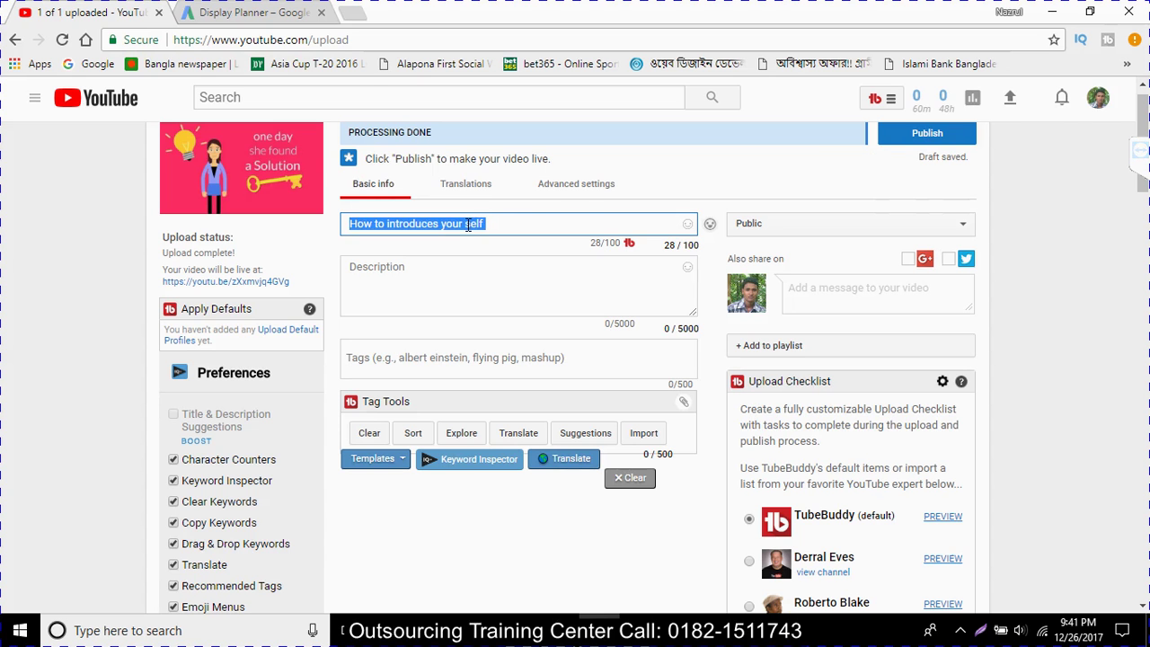
pyautogui.click(232, 13)
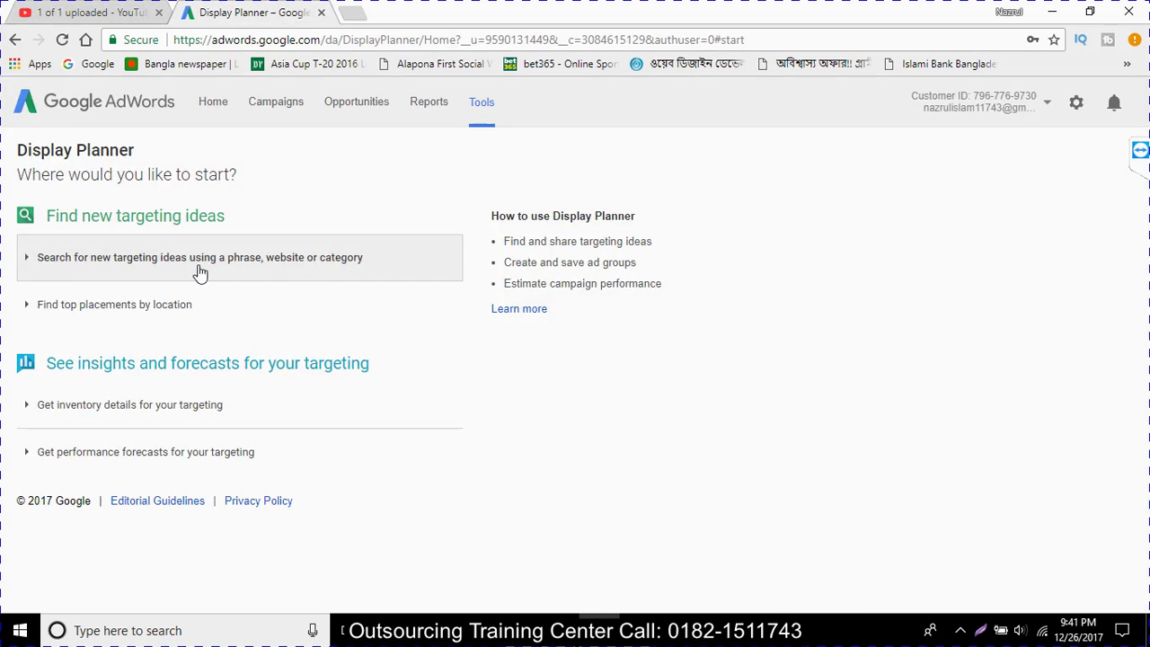
pyautogui.click(120, 13)
pyautogui.click(194, 11)
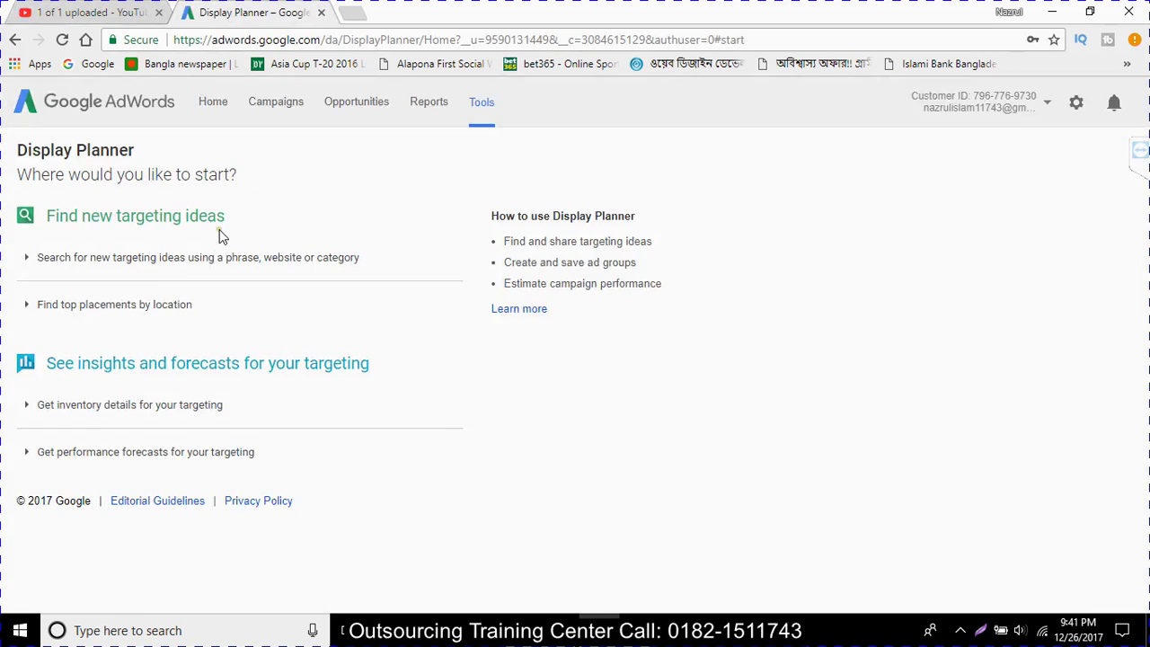
pyautogui.click(119, 13)
# Step: Paste 'How to introduces your self' into the description and add it as a tag
pyautogui.click(397, 259)
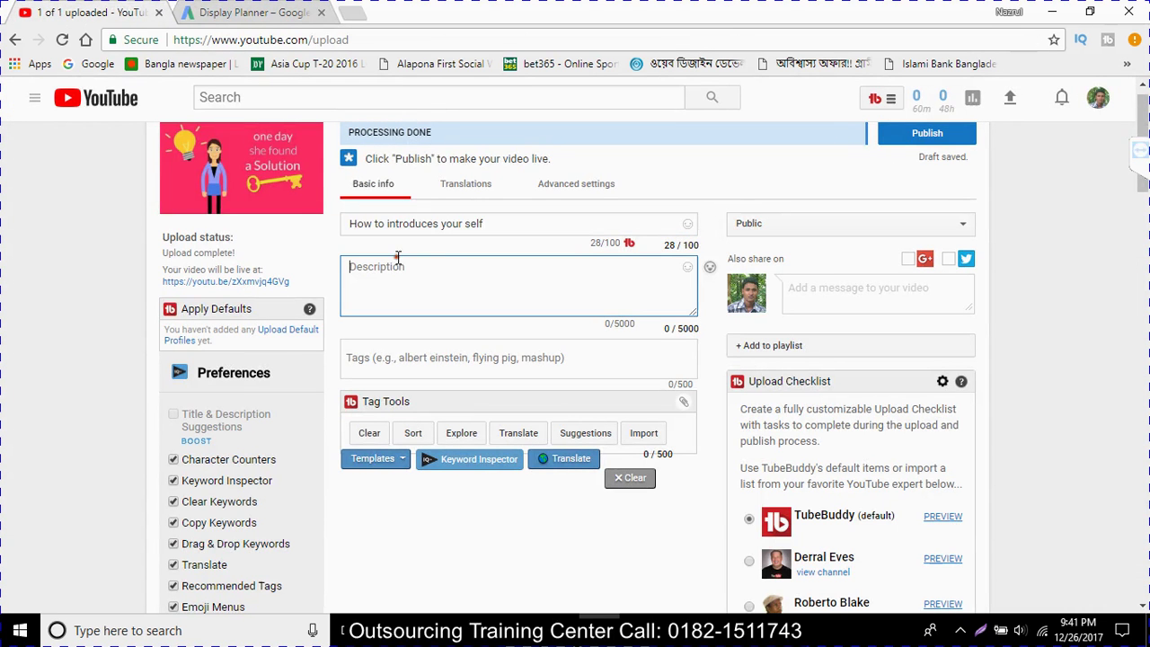
pyautogui.hotkey('ctrl', 'v')
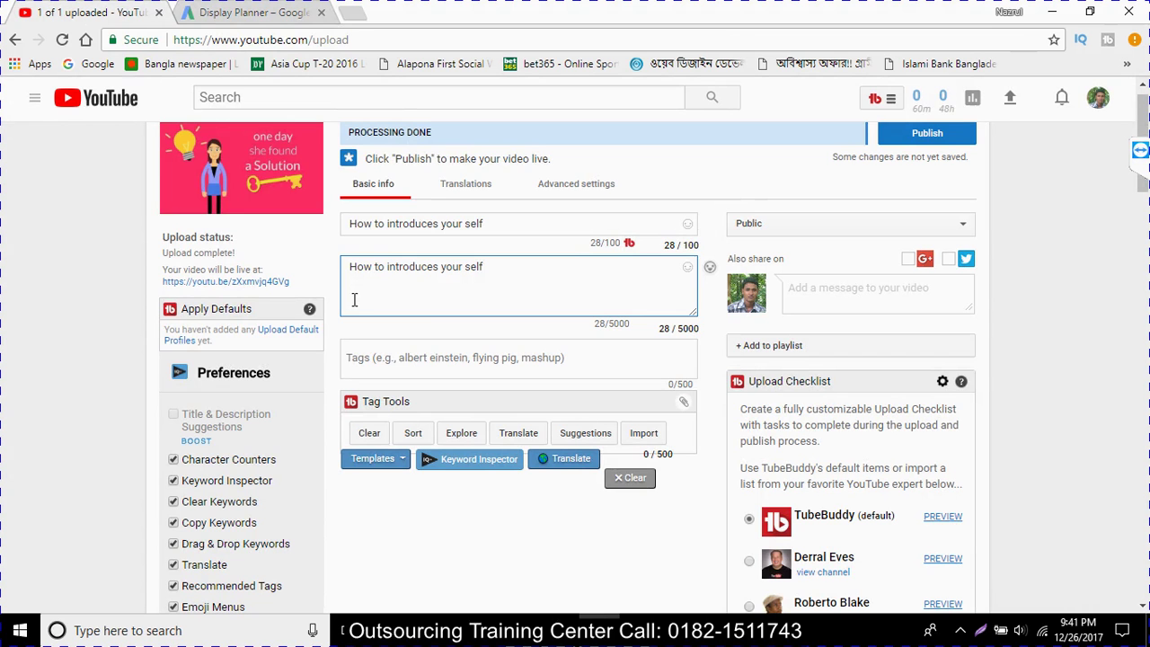
pyautogui.click(435, 359)
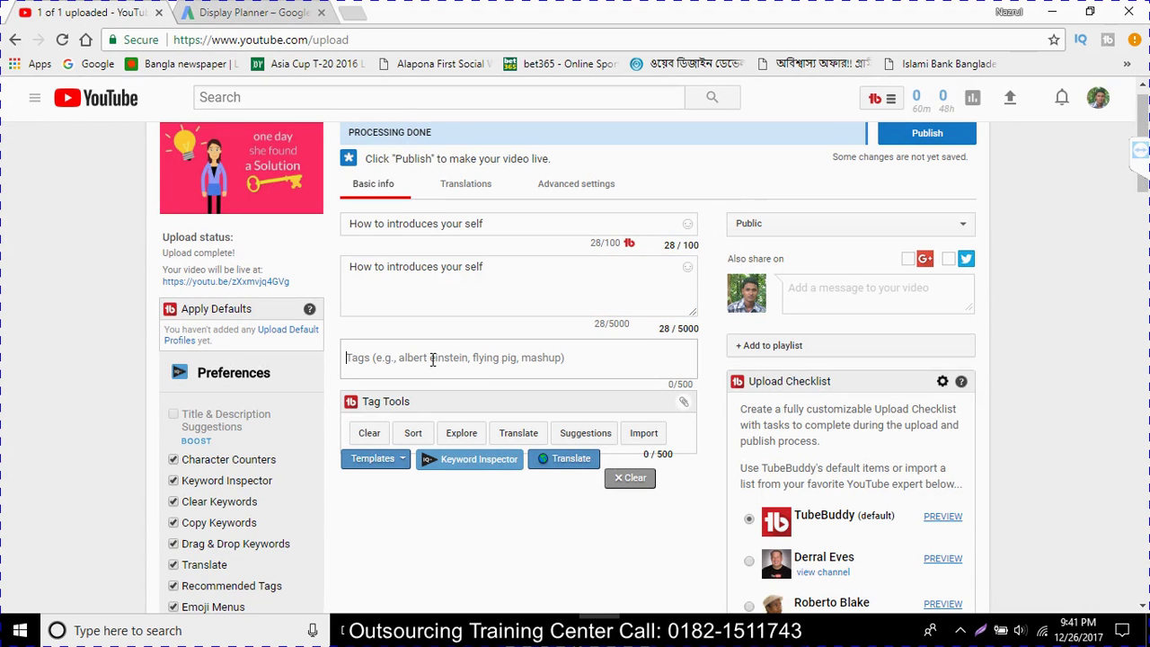
pyautogui.hotkey('ctrl', 'v')
pyautogui.press('Return')
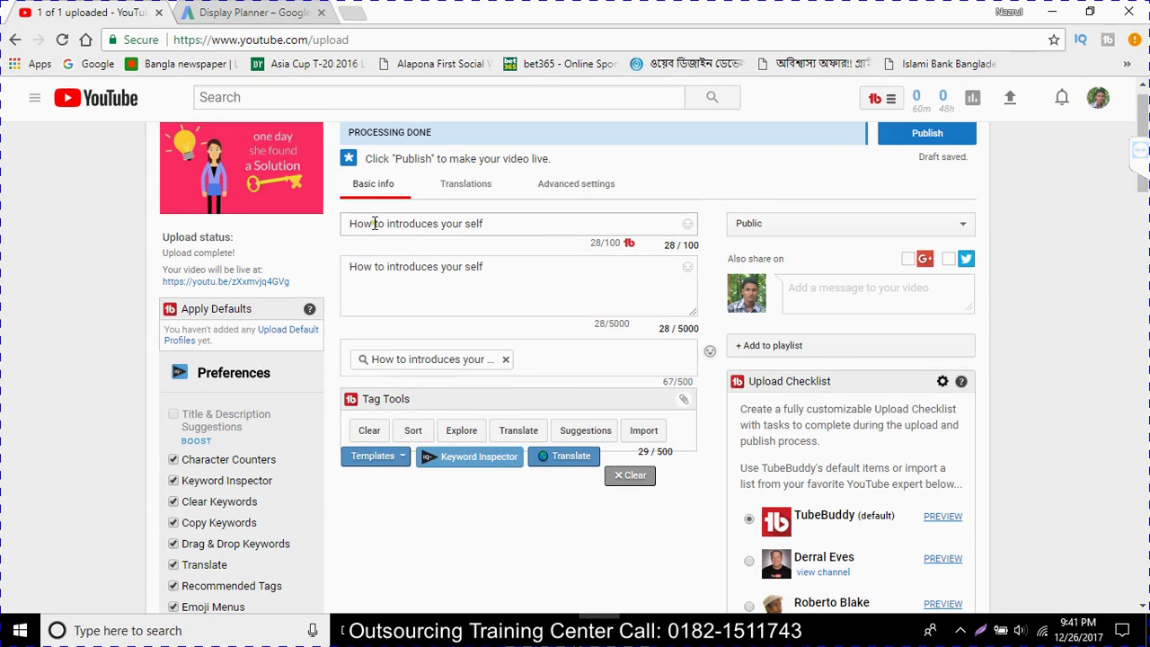
# Step: Type a new description line about introducing yourself, correcting 'intuduces' to 'introduces' via spell-check
pyautogui.click(478, 279)
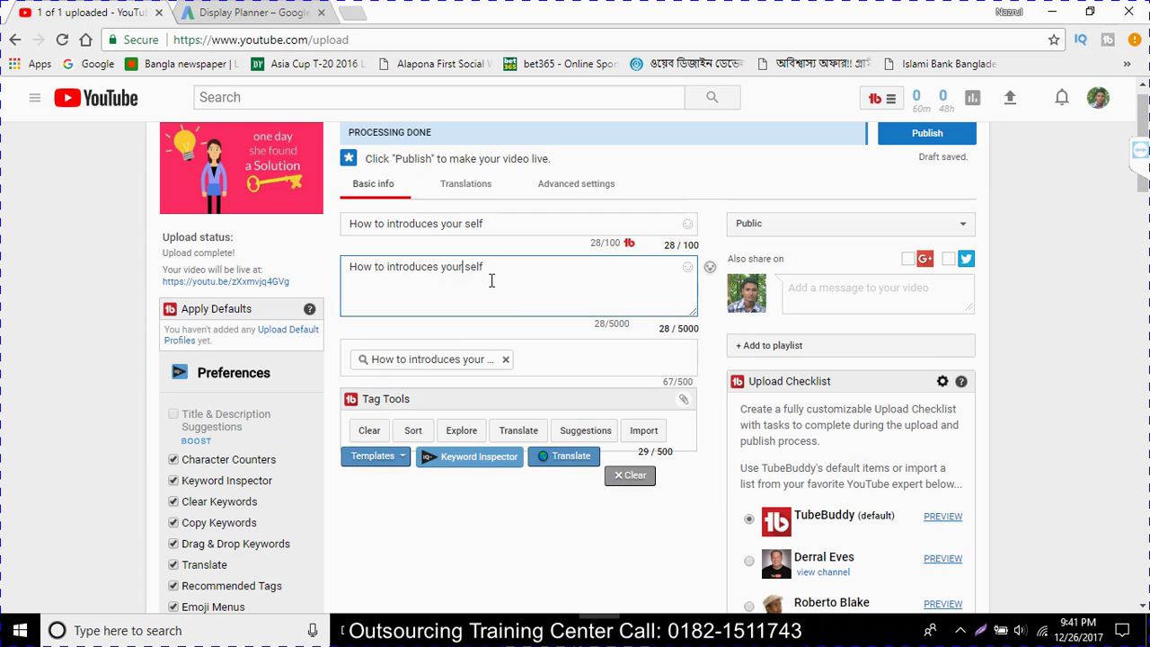
pyautogui.press('Return')
pyautogui.press('Return')
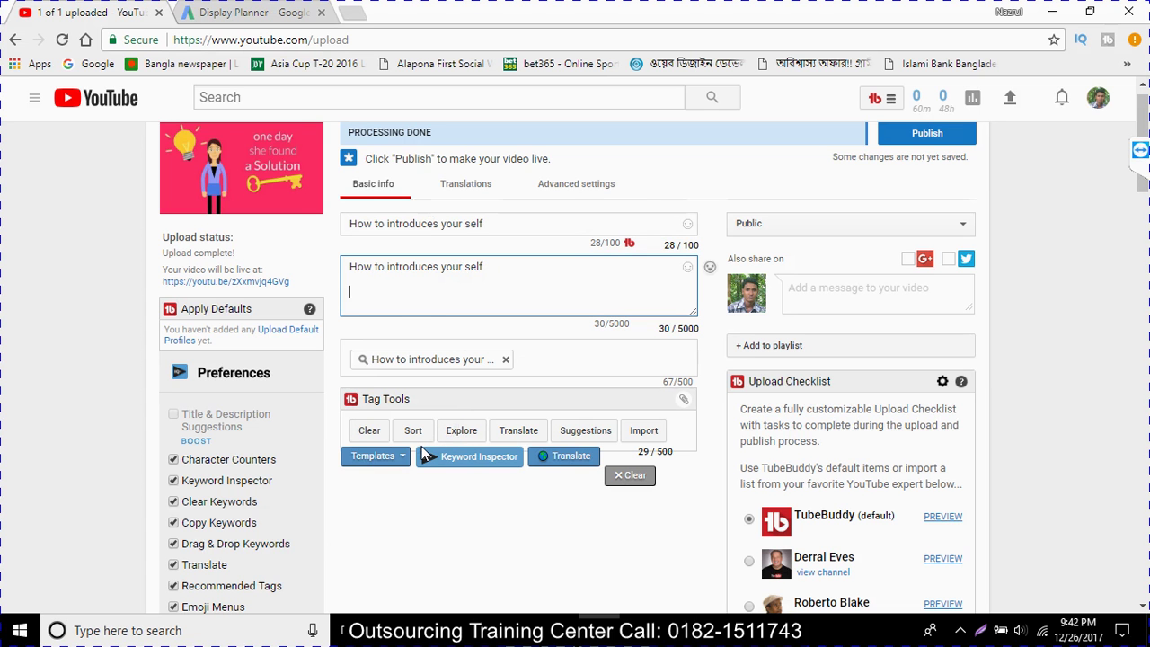
pyautogui.write('you')
pyautogui.press('BackSpace')
pyautogui.write('I')
pyautogui.write('m')
pyautogui.write('portance s')
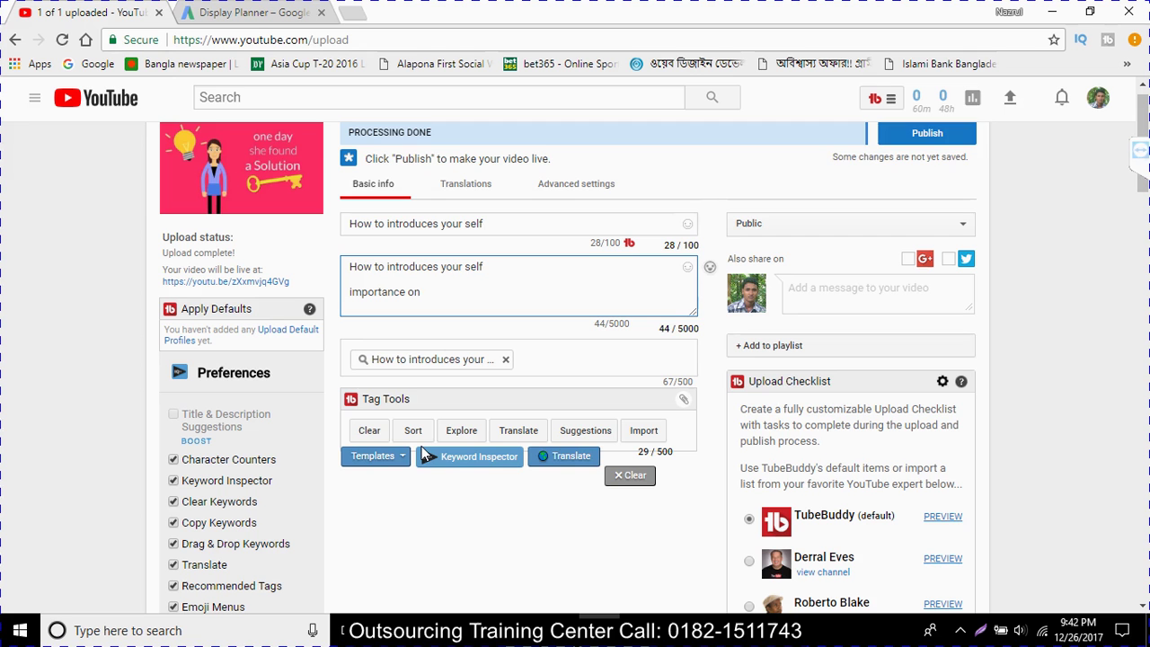
pyautogui.write('int')
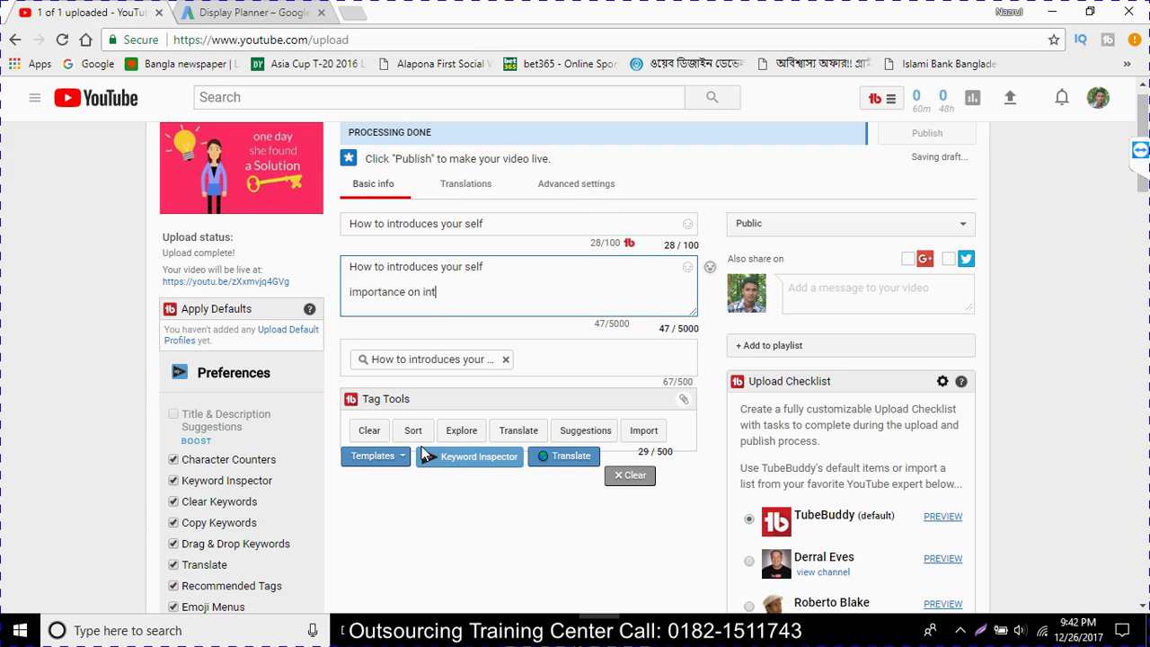
pyautogui.write('udu')
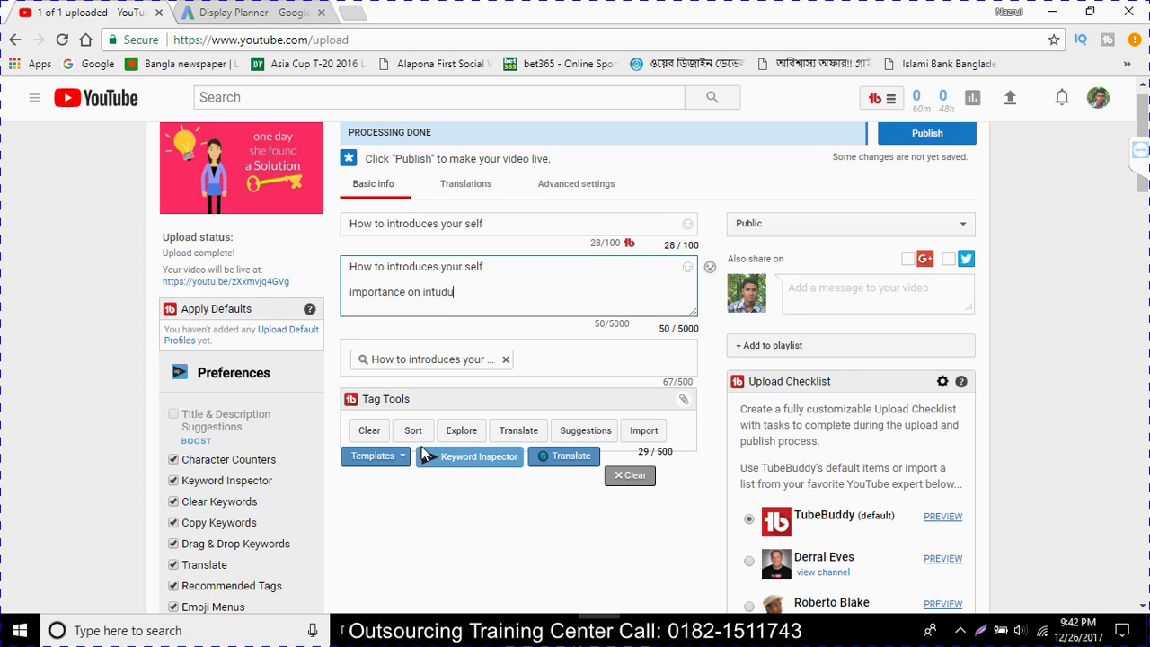
pyautogui.write('ces your se')
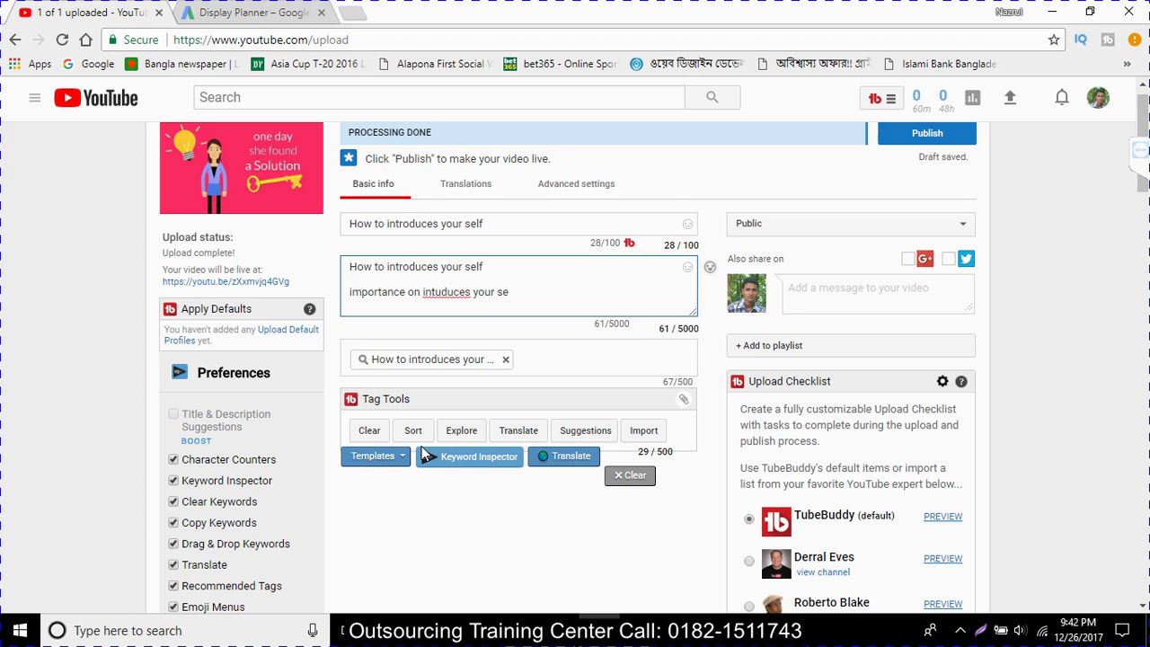
pyautogui.write('lf')
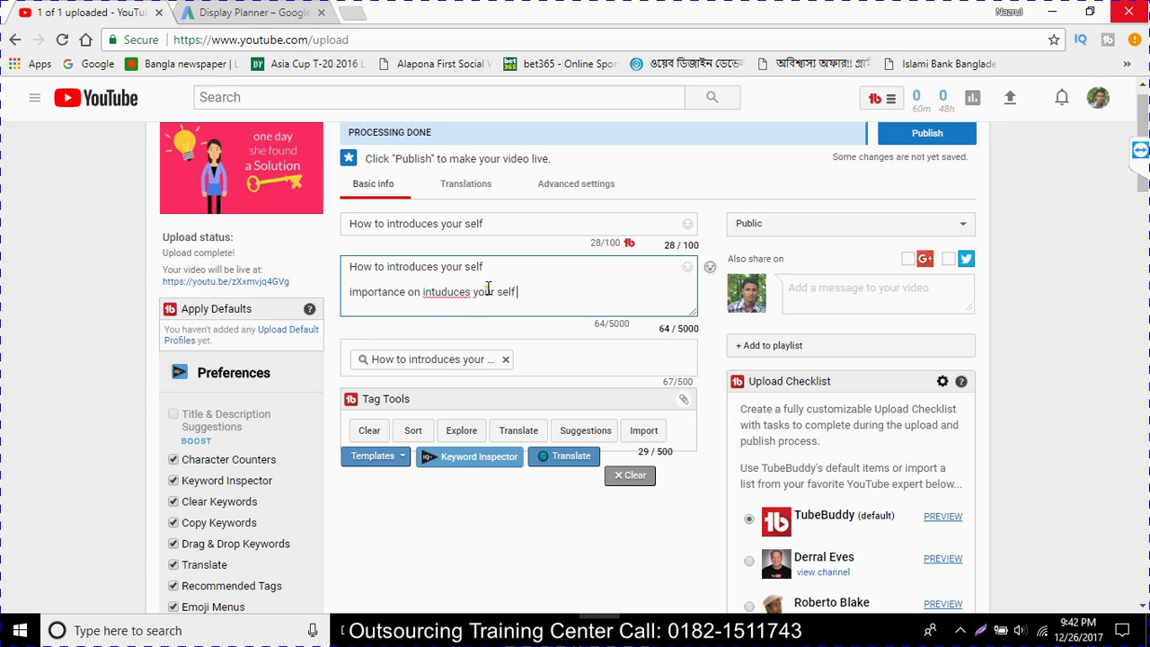
pyautogui.rightClick(447, 292)
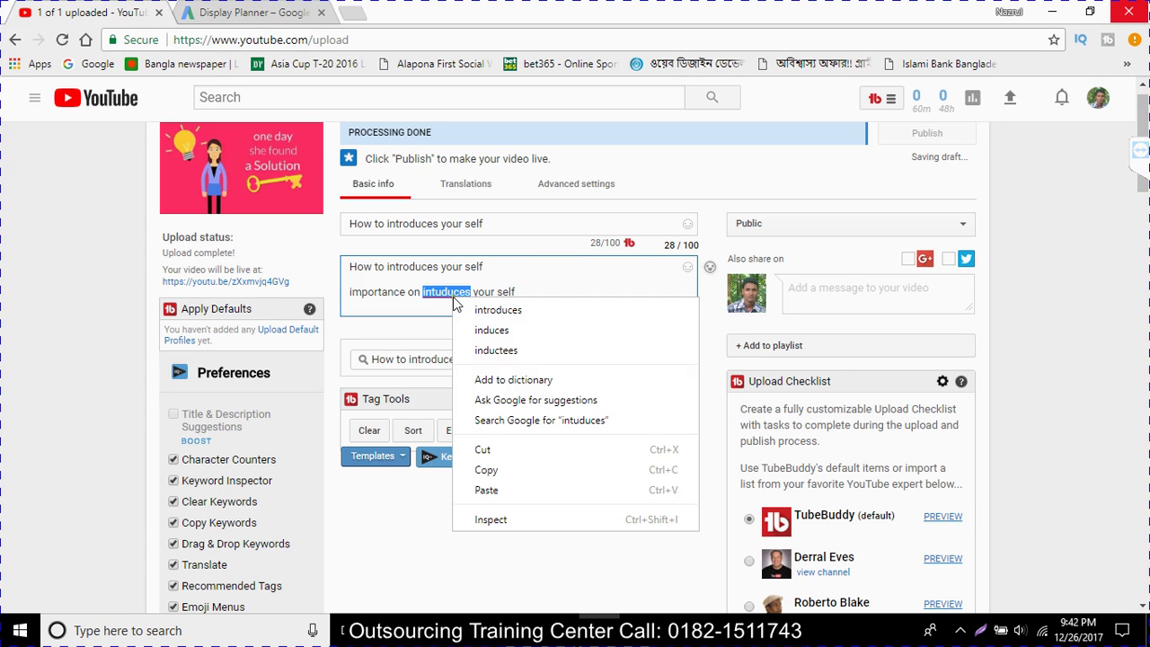
pyautogui.click(498, 310)
pyautogui.scroll(-2, 553, 310)
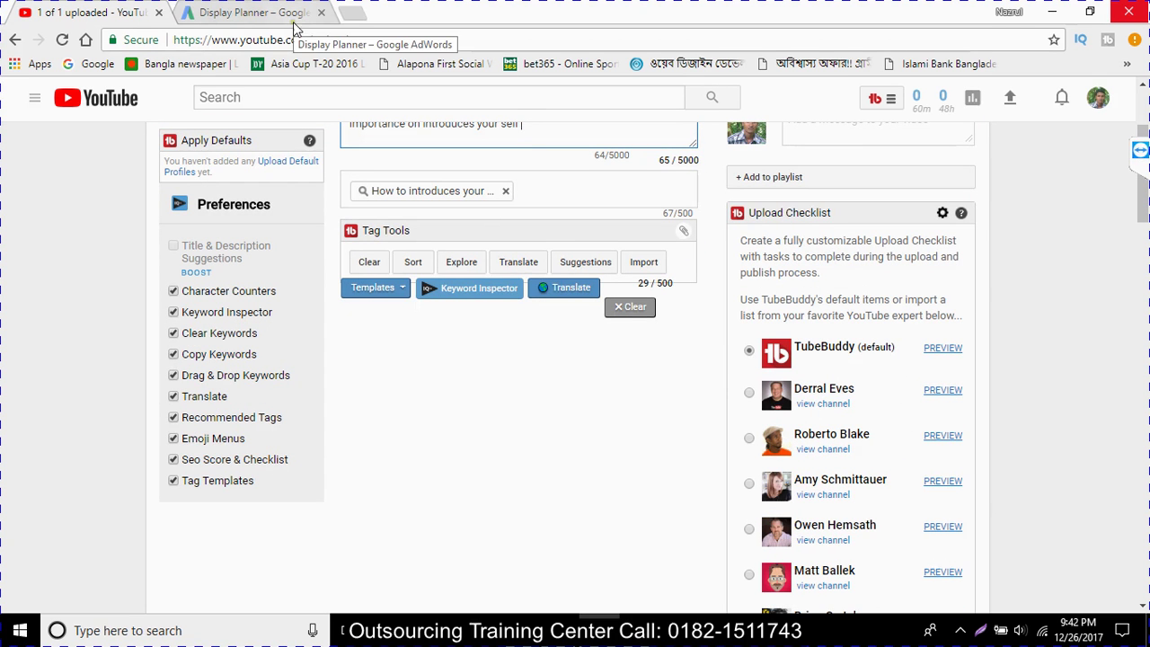
pyautogui.scroll(2, 477, 261)
# Step: Enter 'introduces your self' as the Display Planner customer interest
pyautogui.click(418, 252)
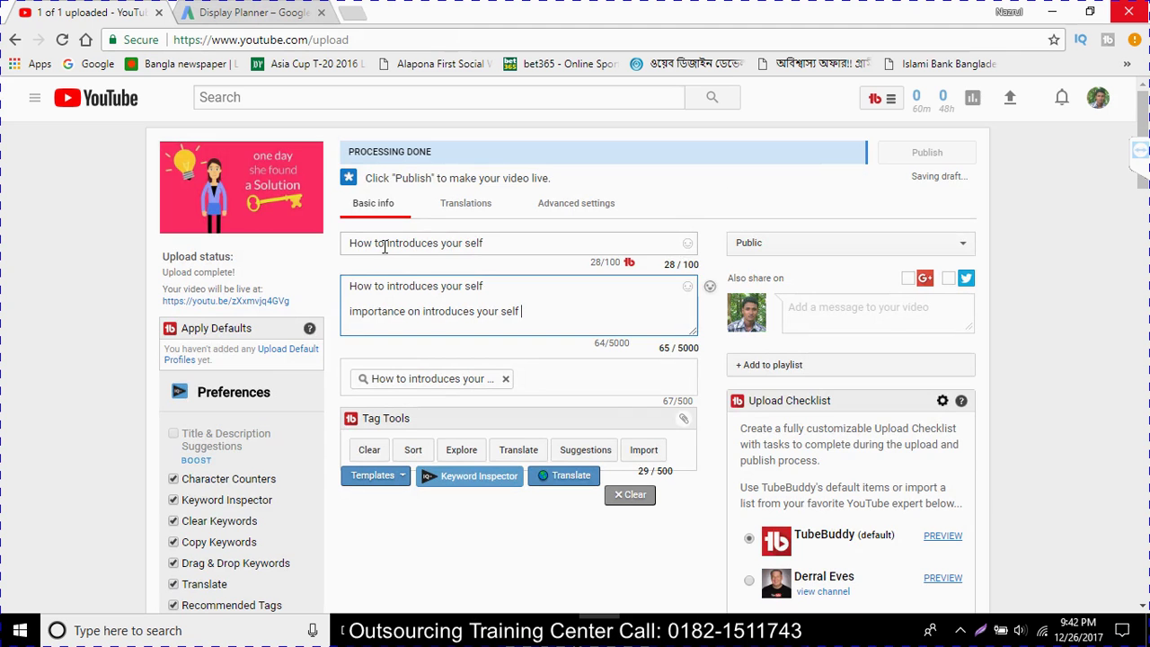
pyautogui.moveTo(385, 245); pyautogui.dragTo(494, 247)
pyautogui.hotkey('ctrl', 'c')
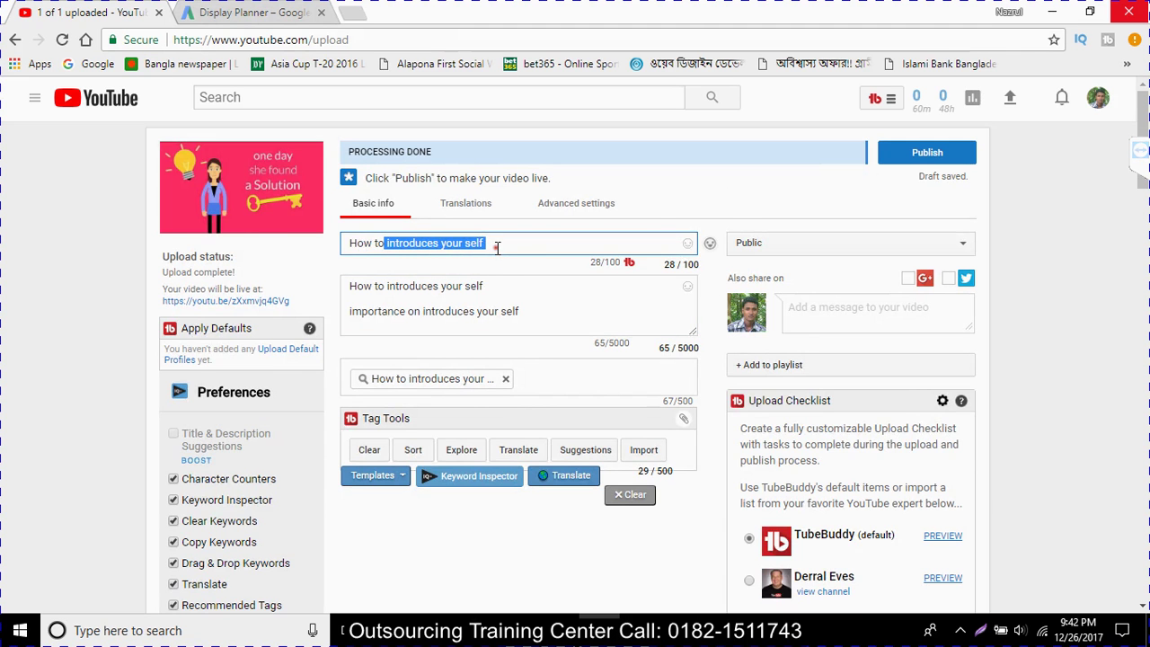
pyautogui.click(229, 9)
pyautogui.click(262, 270)
pyautogui.click(213, 358)
pyautogui.hotkey('ctrl', 'v')
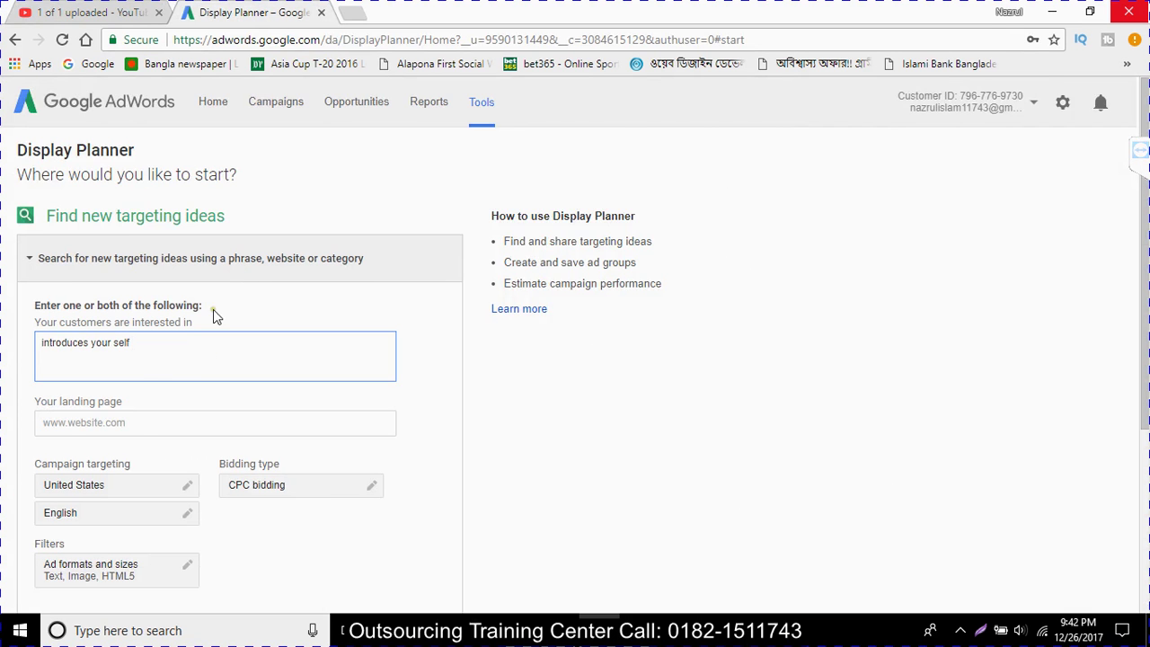
# Step: Open the Ad formats and sizes filter settings
pyautogui.scroll(-3, 220, 310)
pyautogui.scroll(3, 432, 180)
pyautogui.scroll(-1, 123, 375)
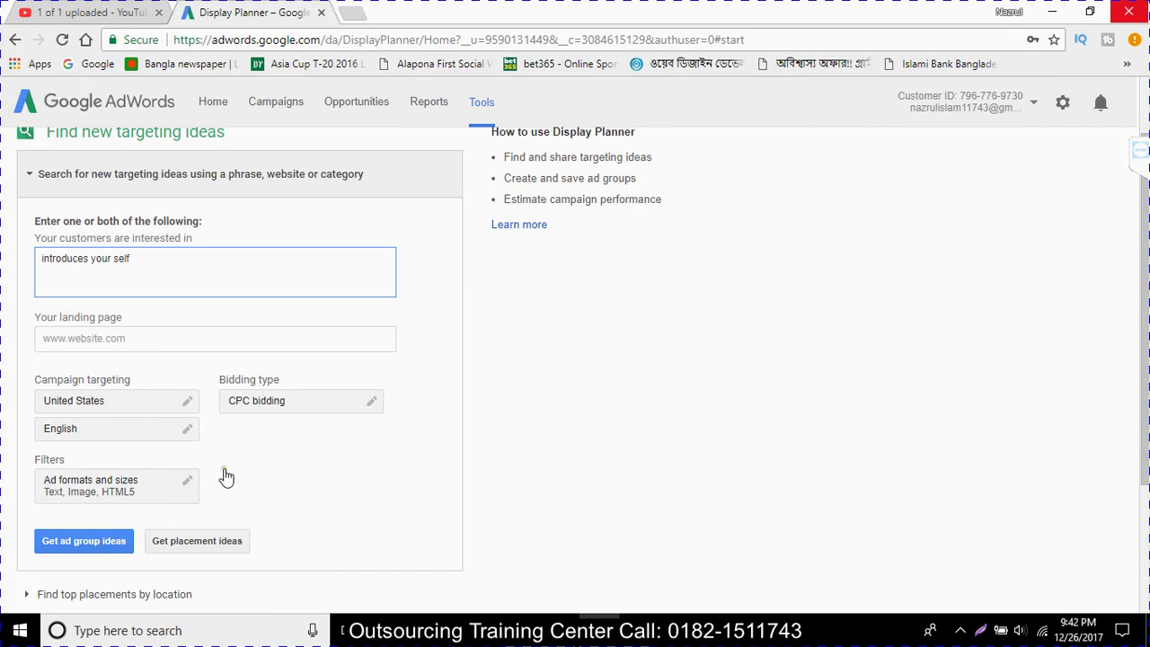
pyautogui.click(158, 487)
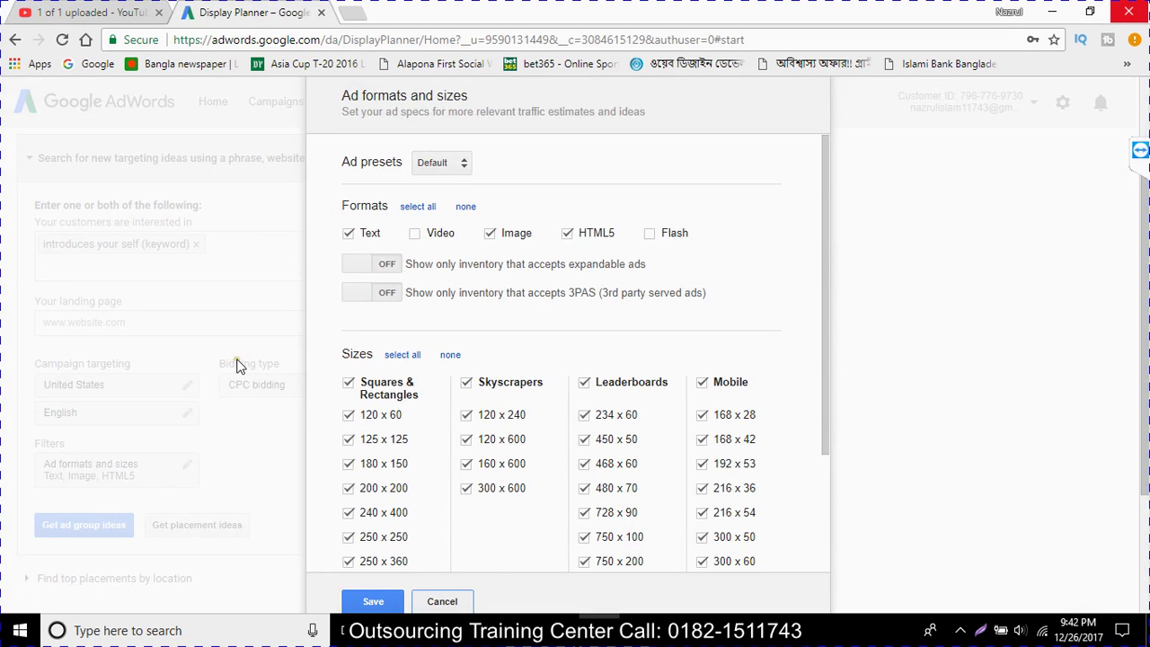
# Step: Close the ad format settings, check the upload page, and retry clearing ad sizes without saving
pyautogui.click(465, 601)
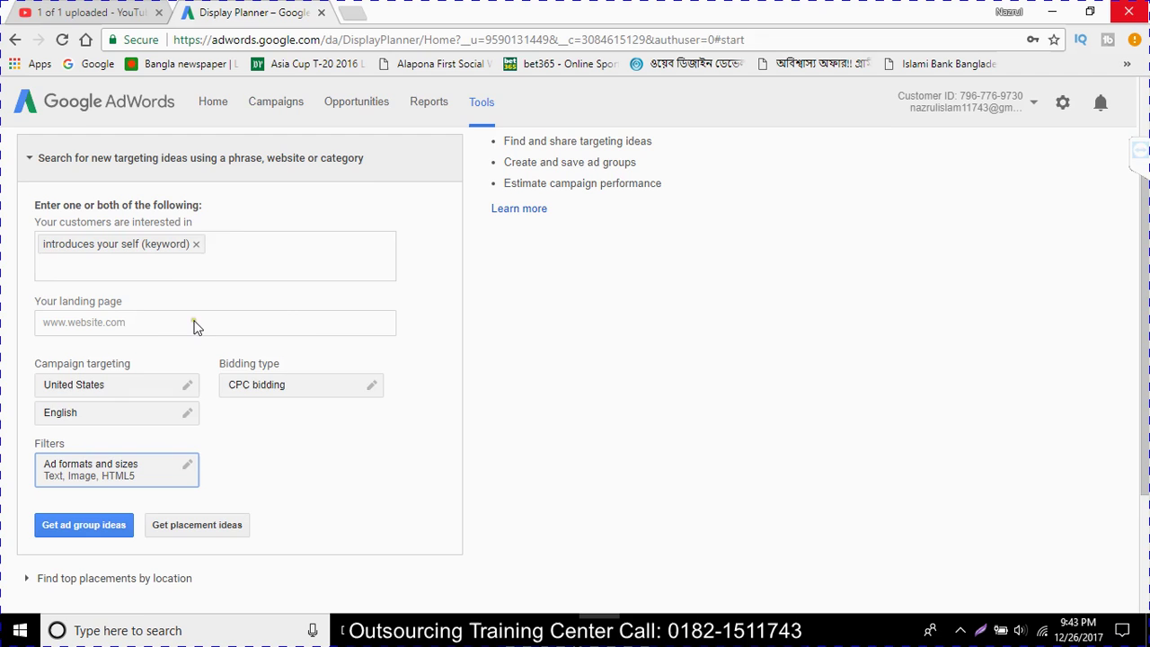
pyautogui.click(89, 12)
pyautogui.click(552, 377)
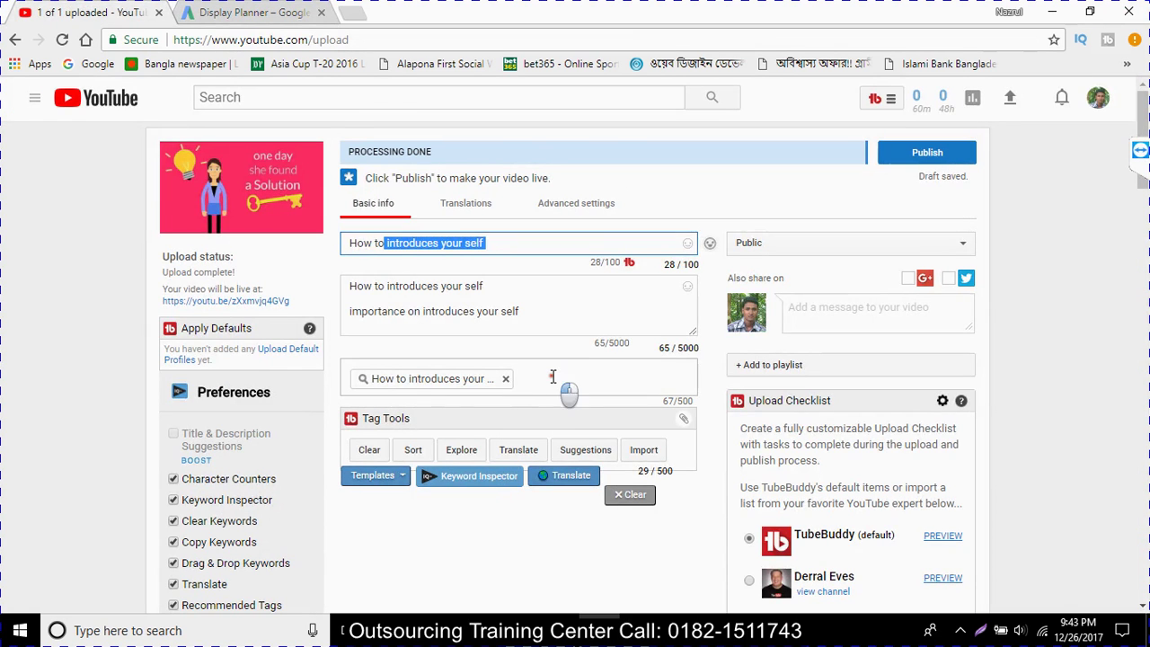
pyautogui.click(216, 13)
pyautogui.click(94, 472)
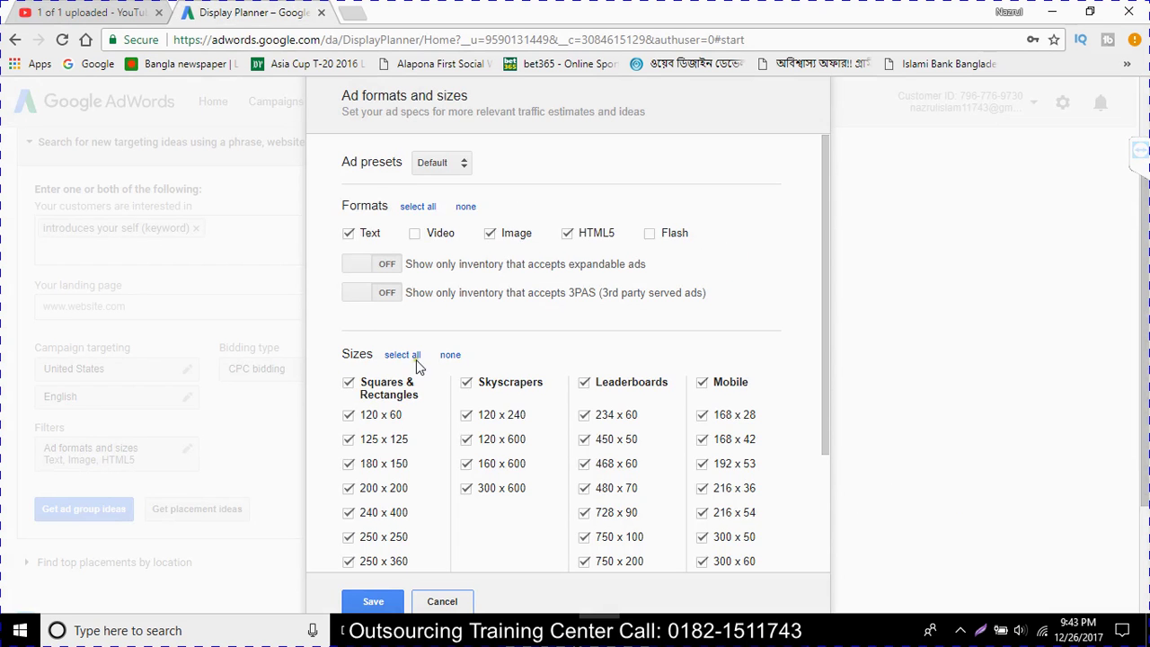
pyautogui.click(452, 358)
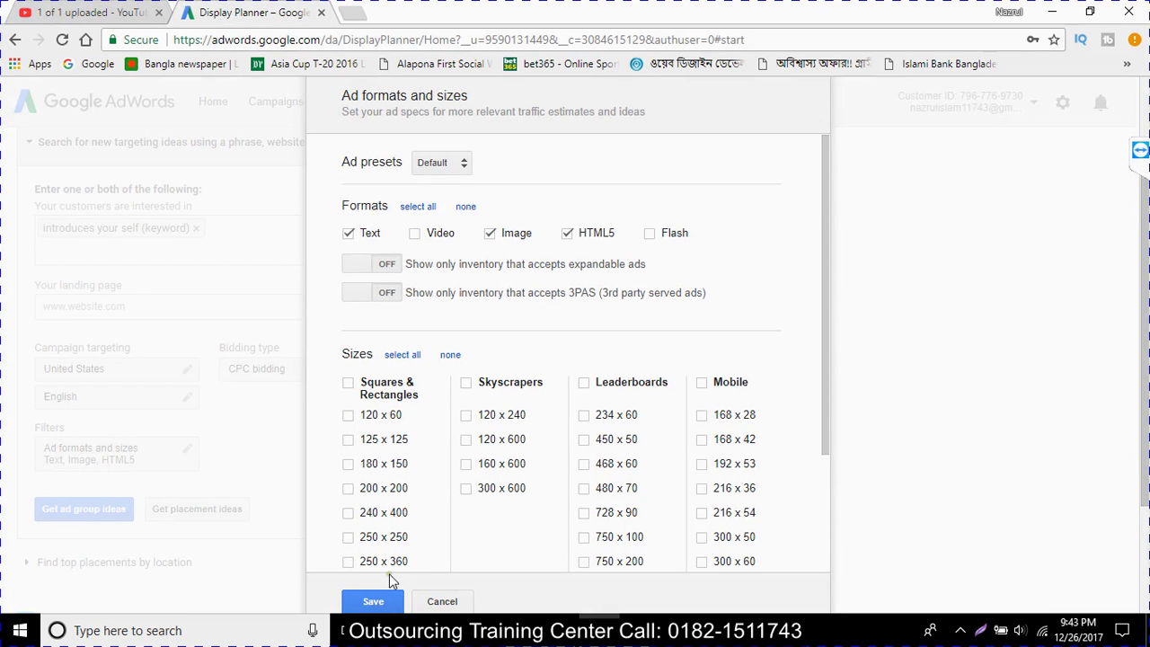
pyautogui.click(450, 601)
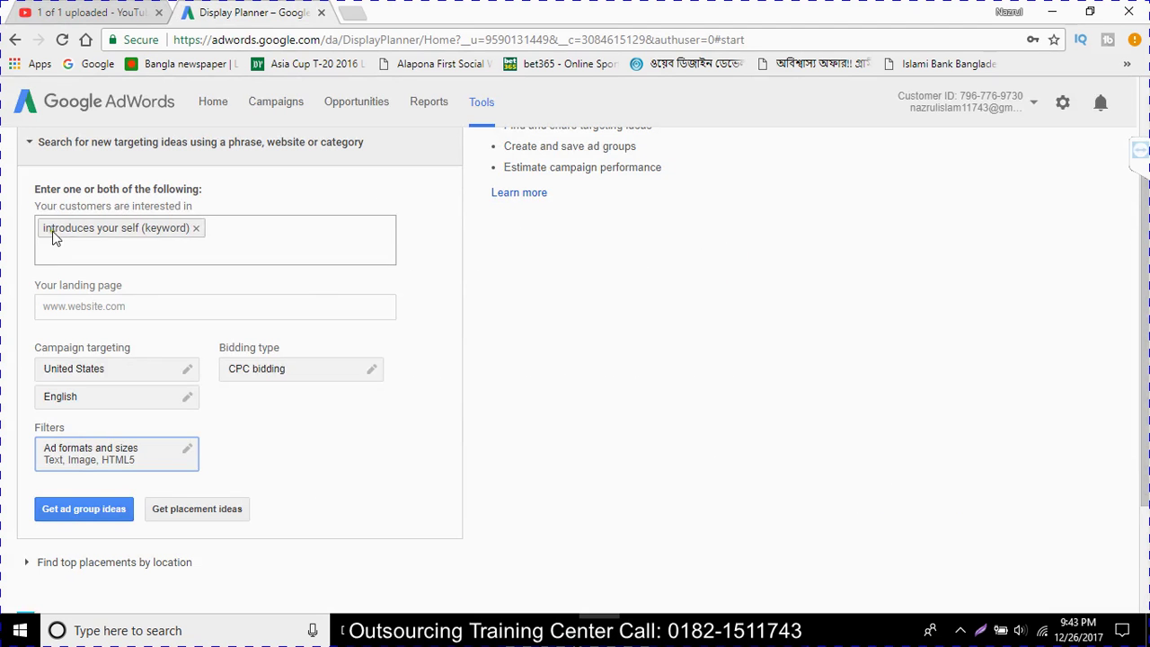
pyautogui.click(86, 12)
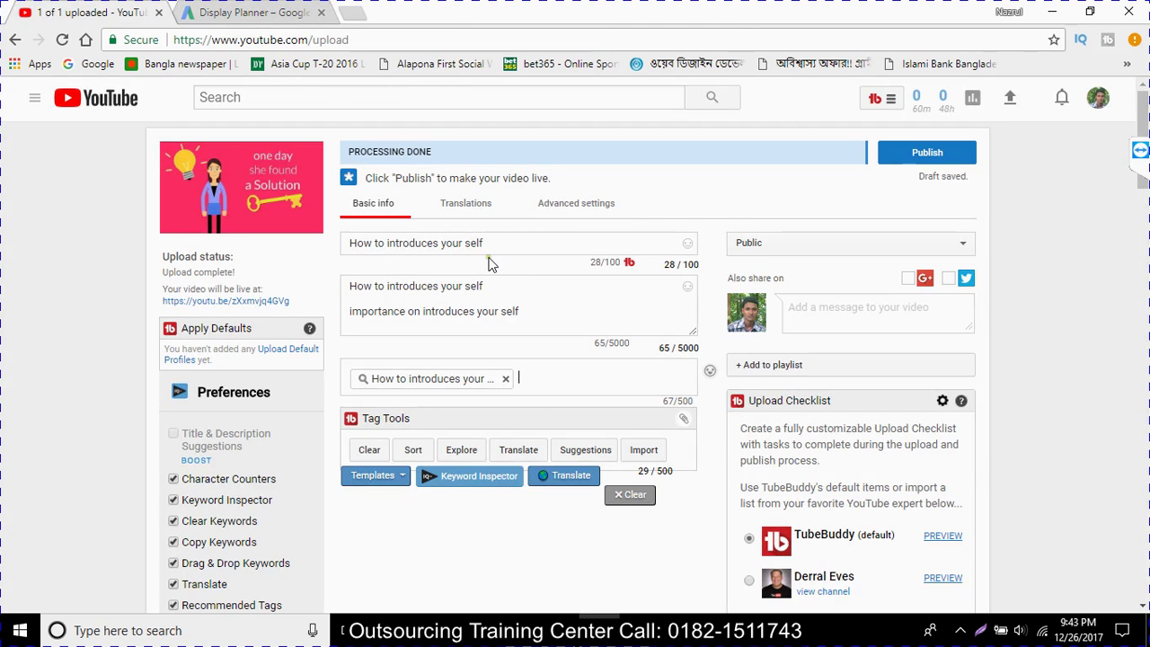
pyautogui.click(297, 12)
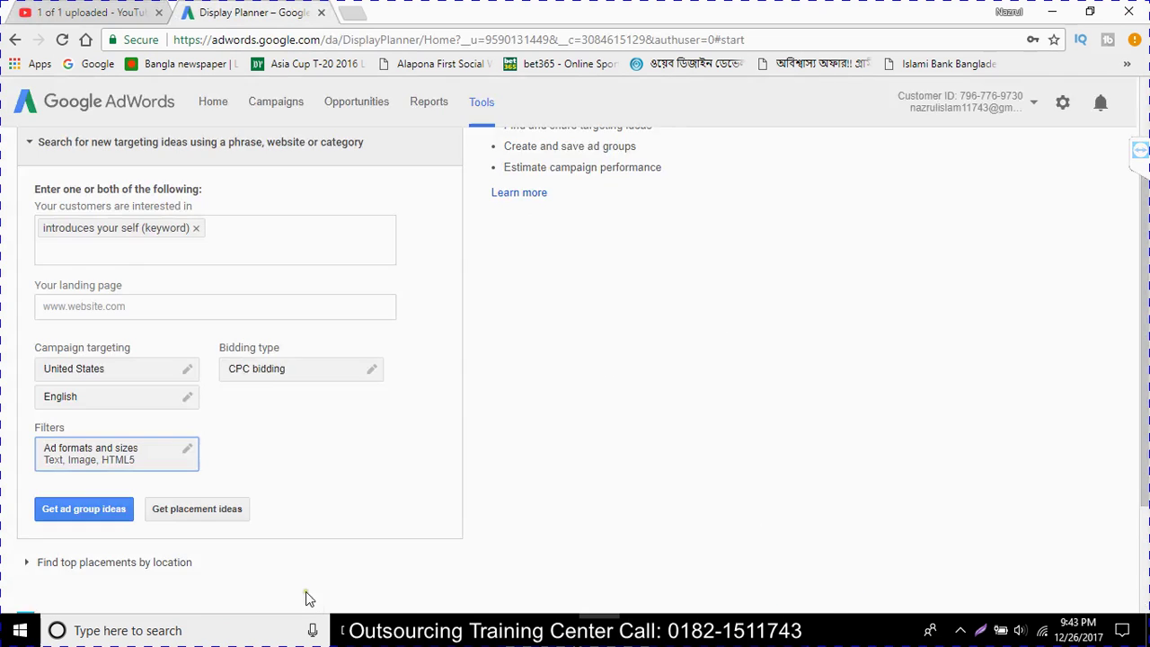
# Step: Restrict the Display Planner ad formats to Video only, turning off Text, Image and HTML5
pyautogui.click(121, 459)
pyautogui.click(450, 355)
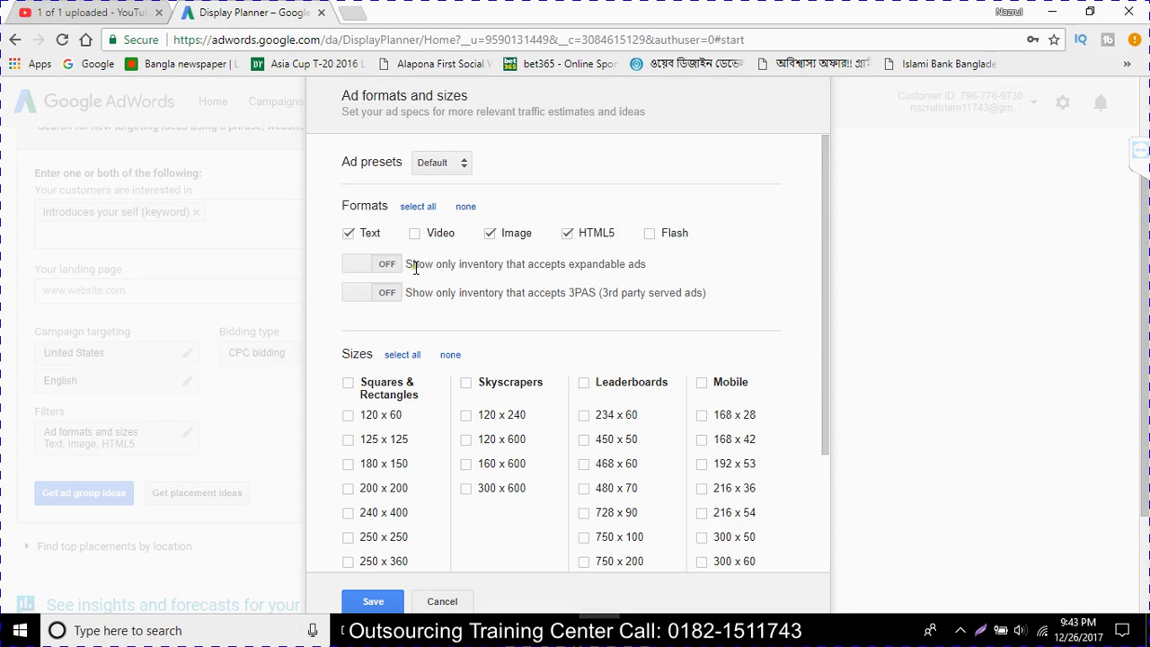
pyautogui.click(348, 234)
pyautogui.click(489, 235)
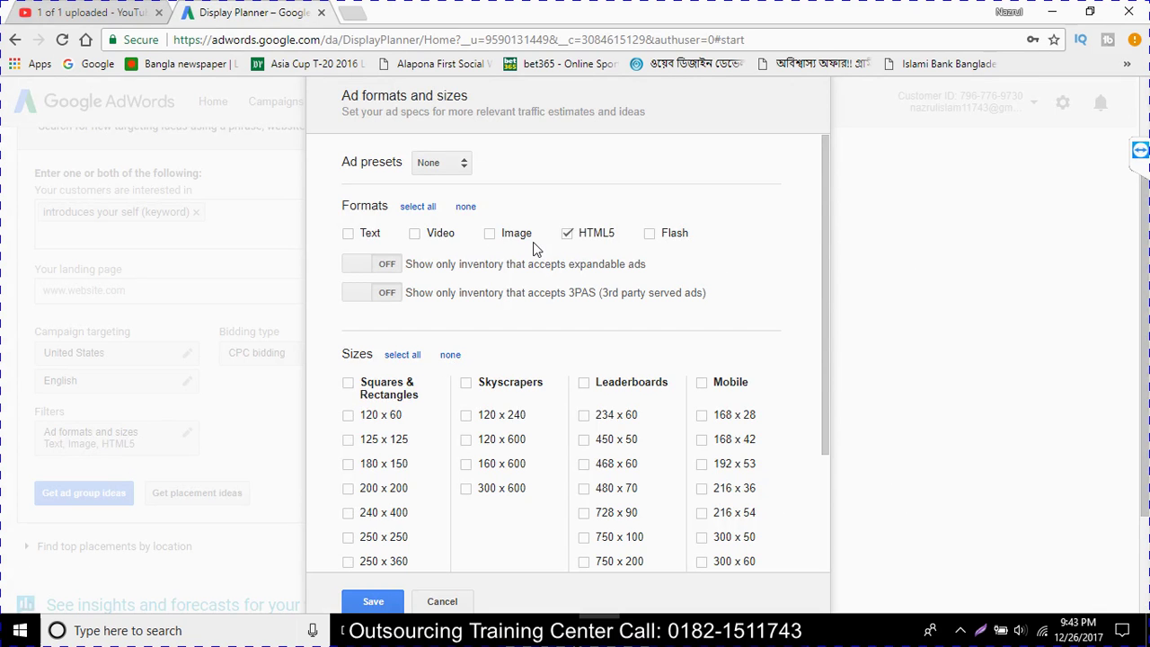
pyautogui.click(567, 232)
pyautogui.click(414, 233)
pyautogui.click(381, 602)
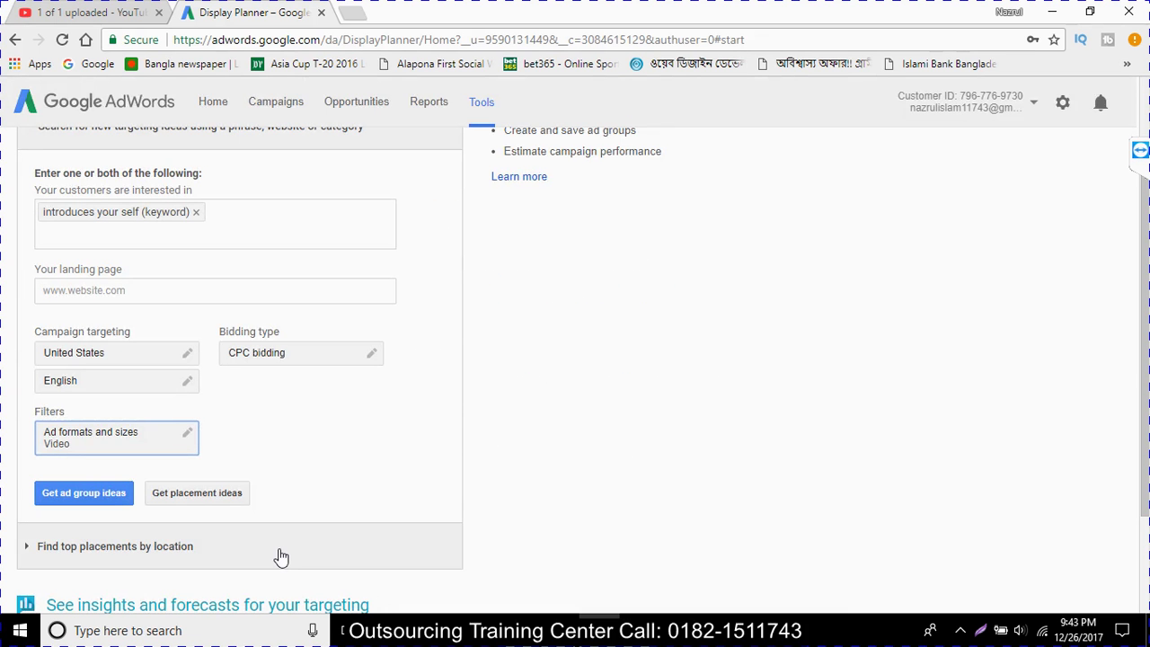
# Step: Clear all ad sizes, save the filter, request ad group ideas, and return to YouTube
pyautogui.click(56, 441)
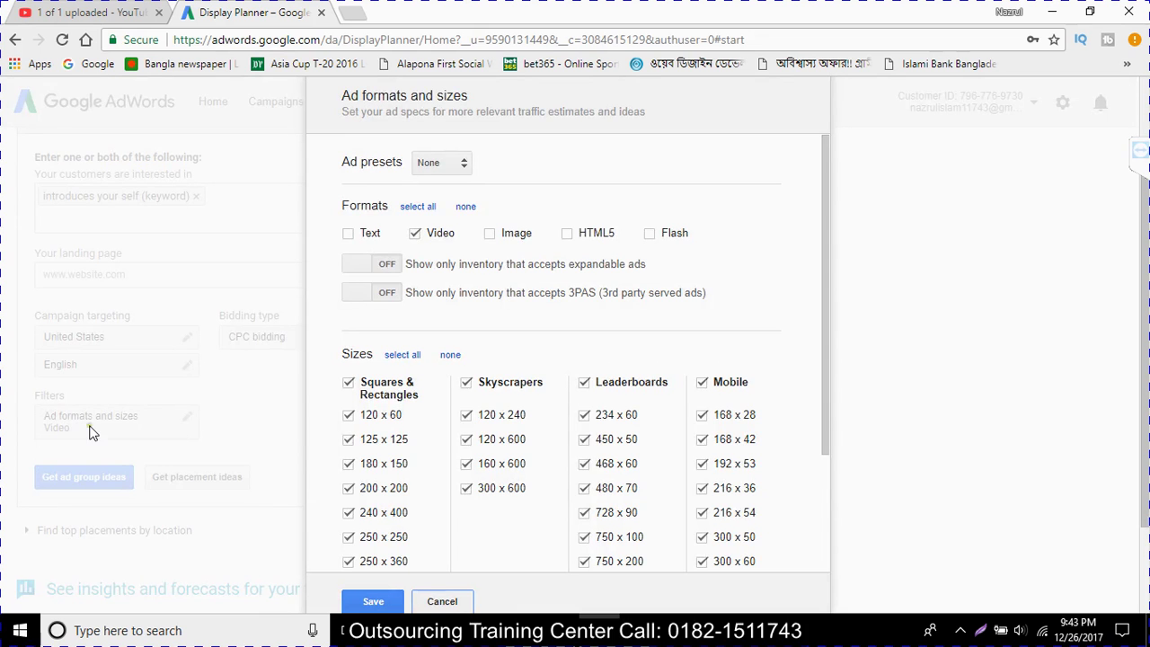
pyautogui.click(452, 359)
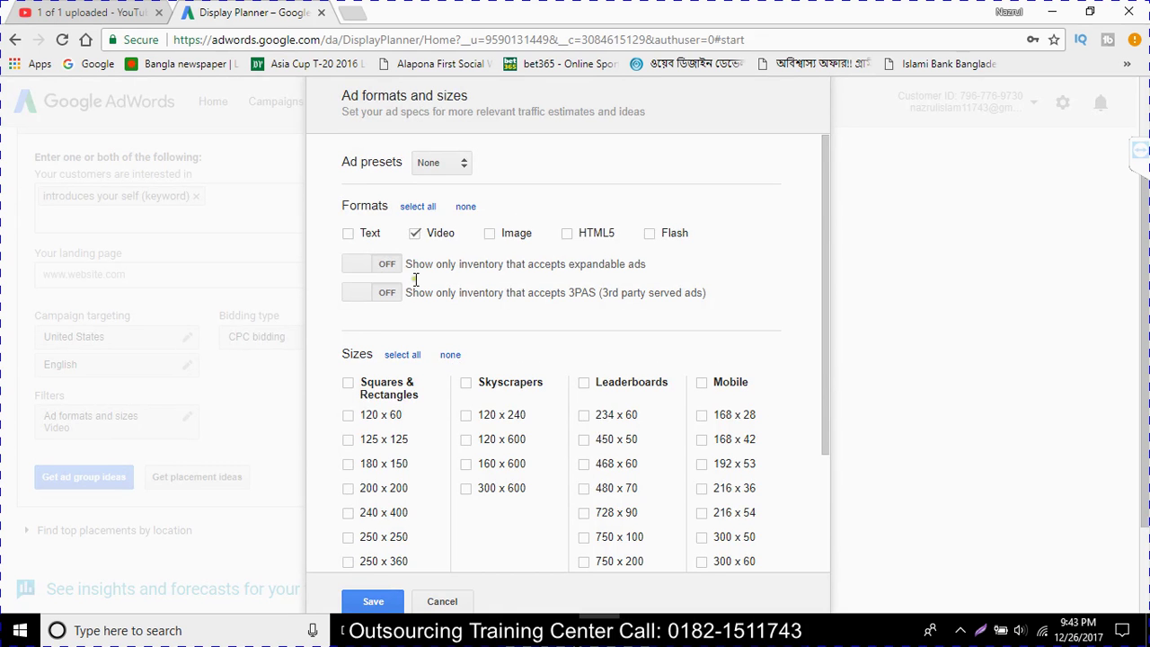
pyautogui.click(373, 601)
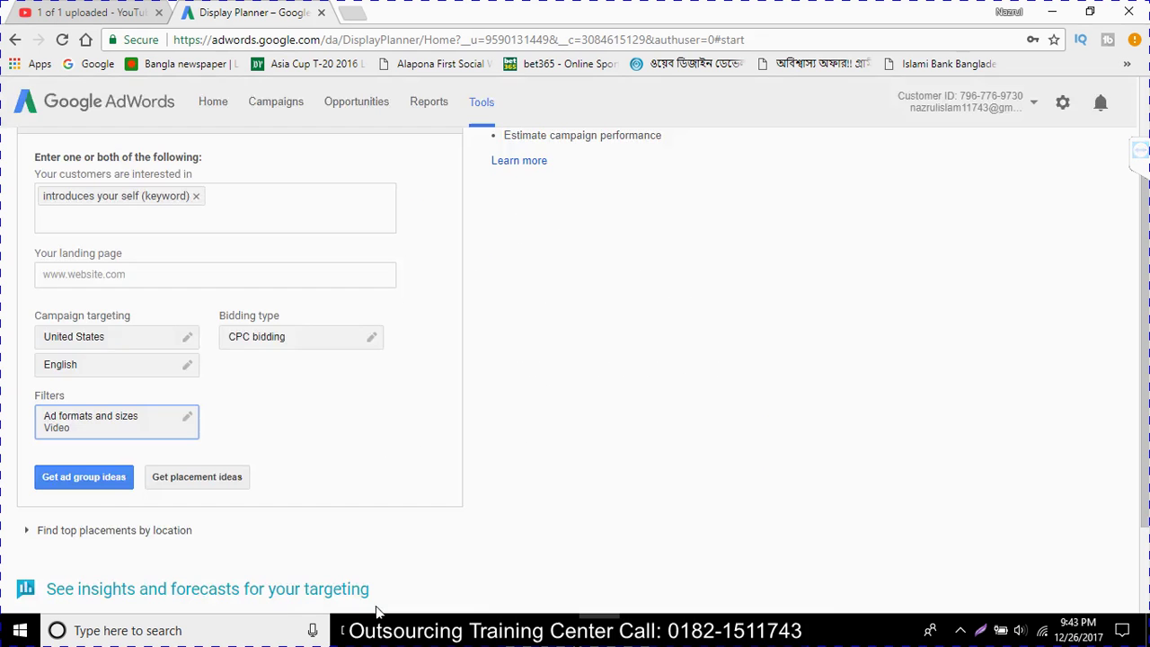
pyautogui.click(86, 477)
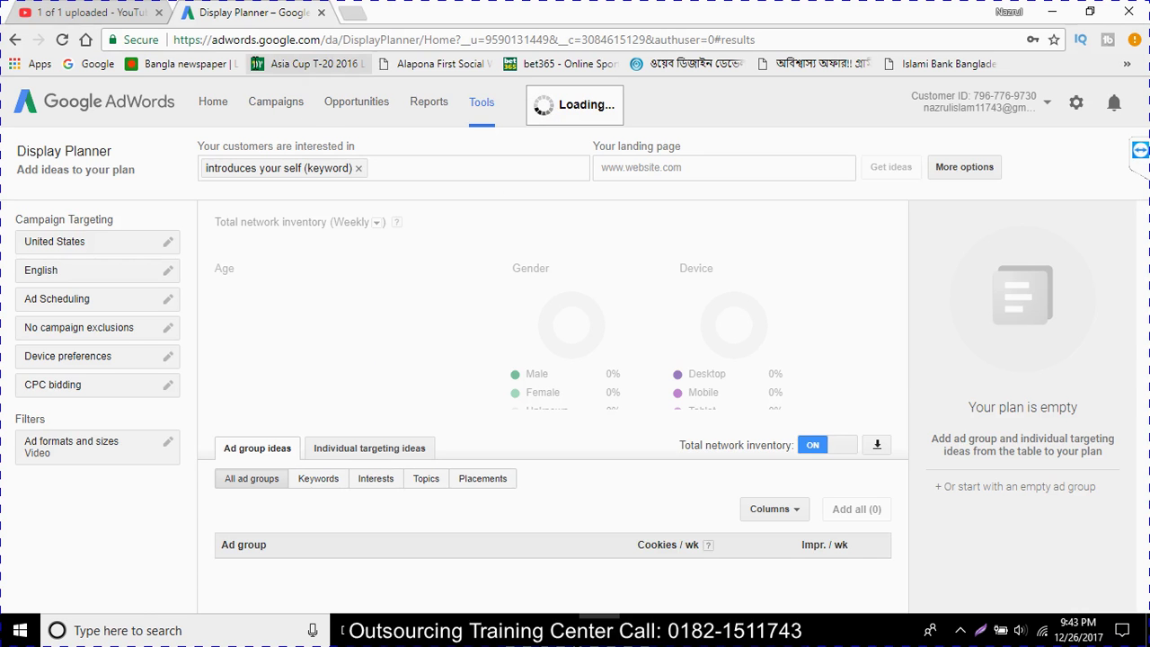
pyautogui.click(81, 11)
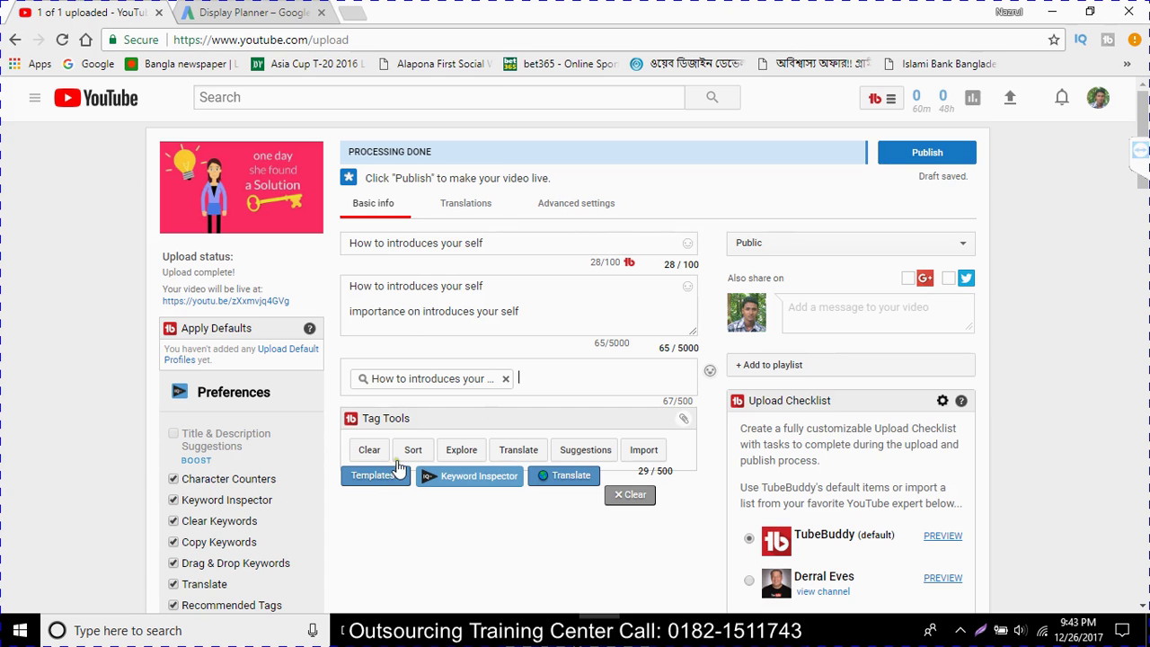
pyautogui.scroll(-5, 681, 438)
pyautogui.scroll(-9, 680, 438)
pyautogui.scroll(6, 679, 436)
pyautogui.scroll(6, 679, 435)
pyautogui.scroll(-10, 674, 433)
pyautogui.scroll(3, 836, 314)
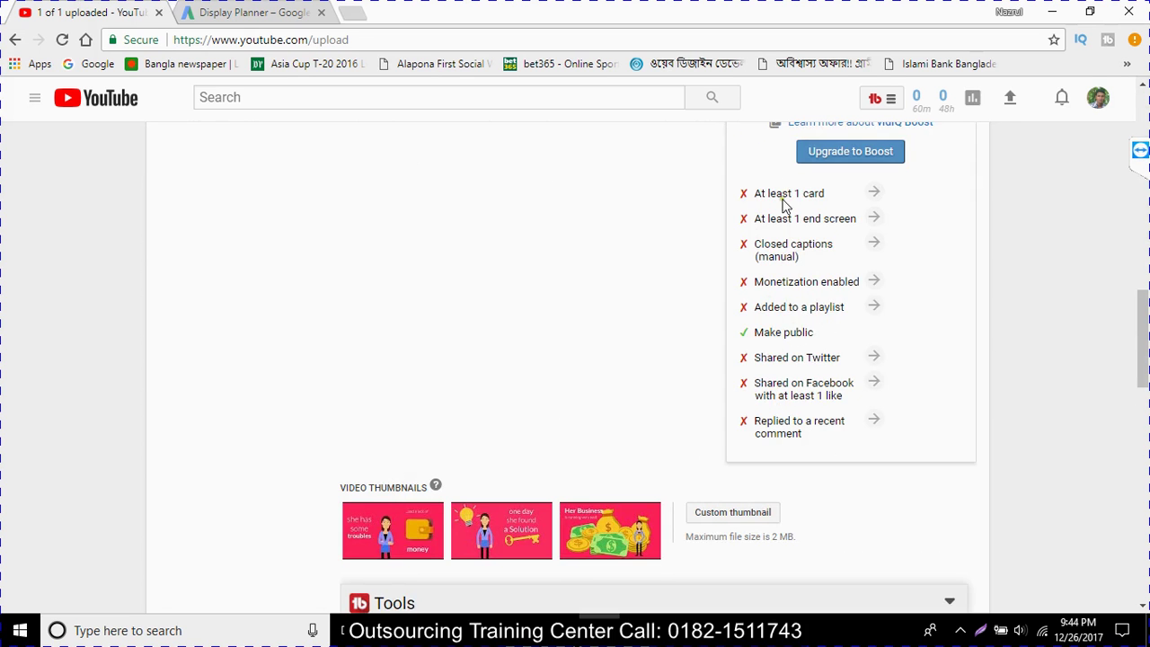
pyautogui.scroll(2, 795, 298)
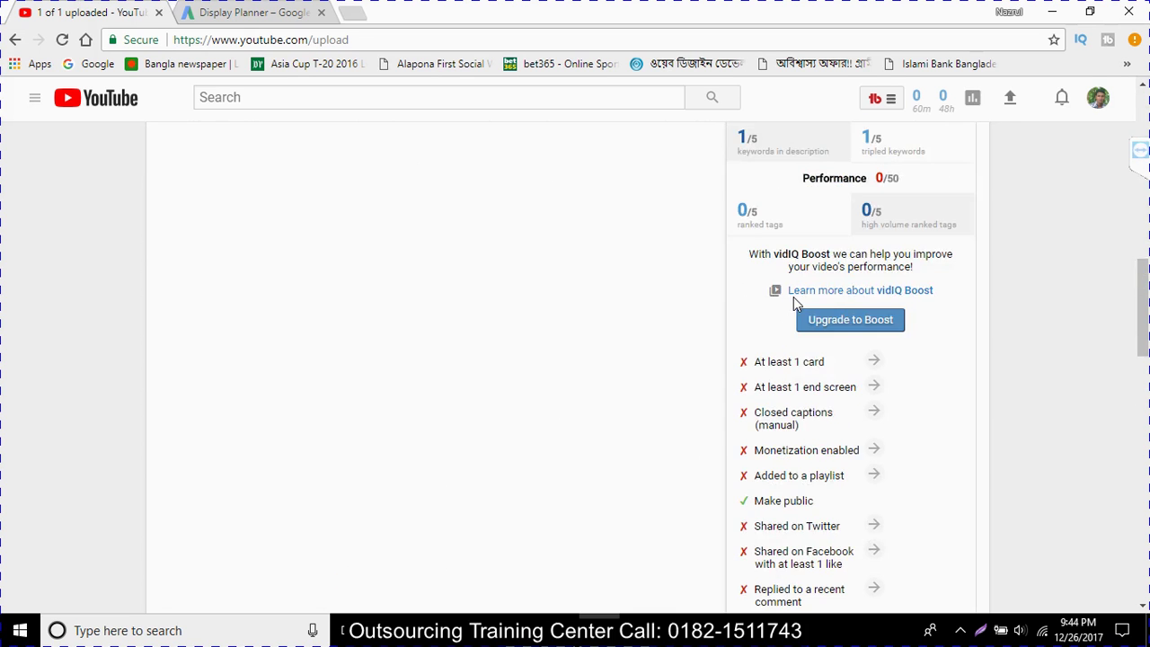
pyautogui.scroll(-2, 794, 298)
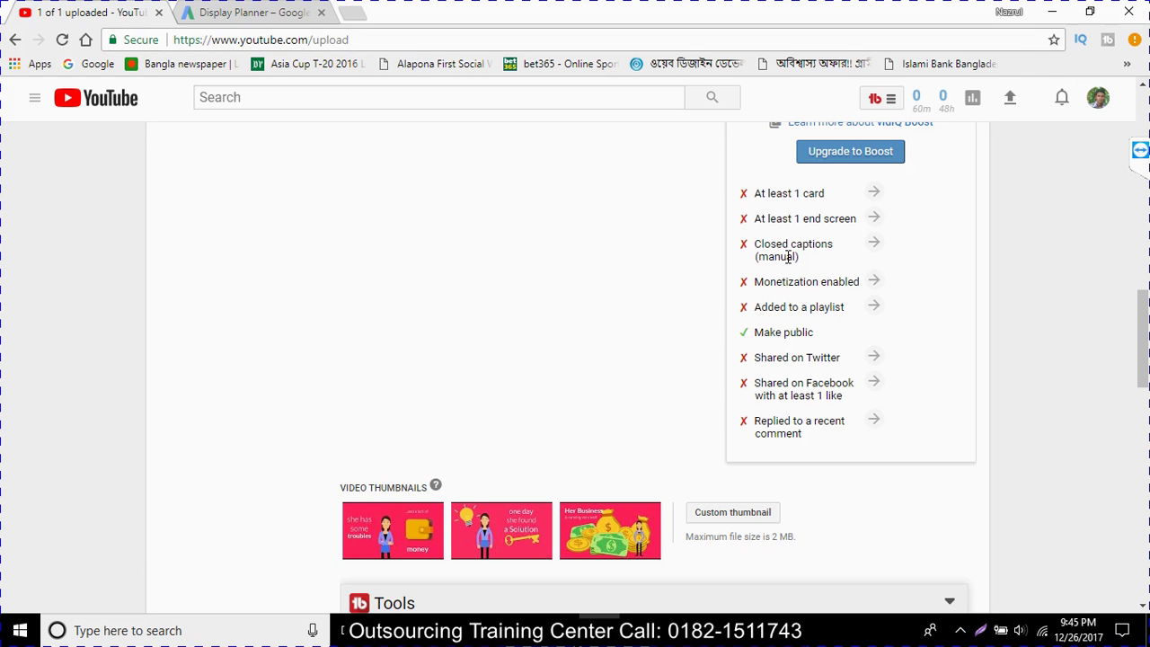
# Step: Scroll to the top of the upload page and return to the Display Planner results for 'introduces your self'
pyautogui.scroll(3, 699, 254)
pyautogui.scroll(3, 697, 247)
pyautogui.scroll(2, 697, 247)
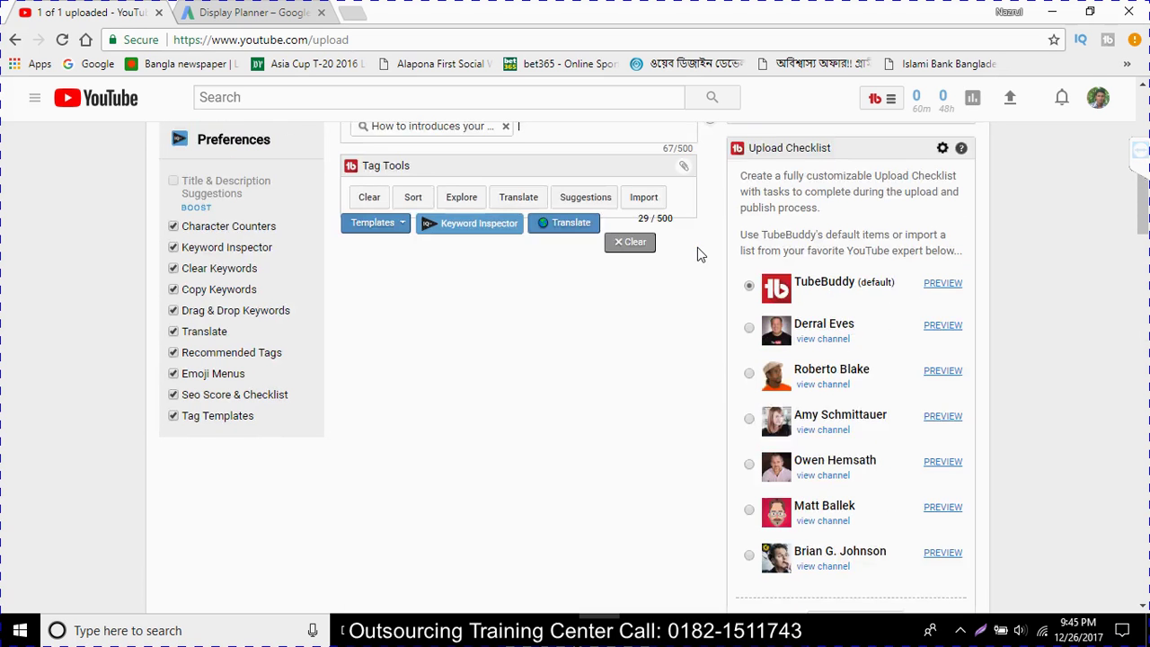
pyautogui.scroll(2, 698, 248)
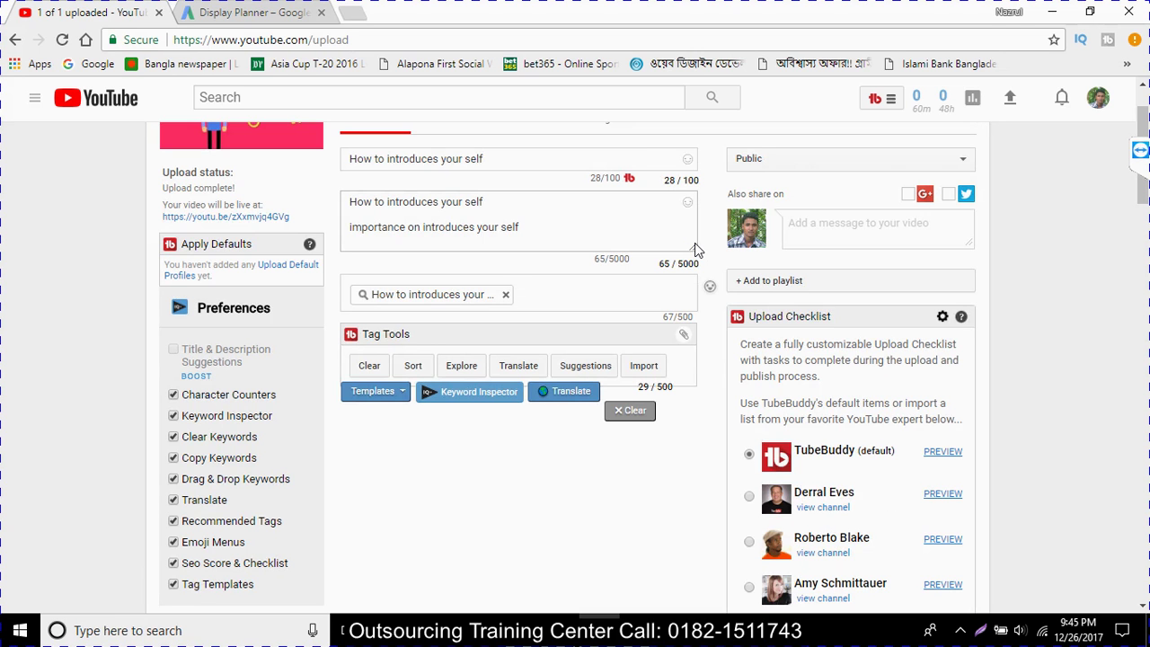
pyautogui.scroll(1, 697, 250)
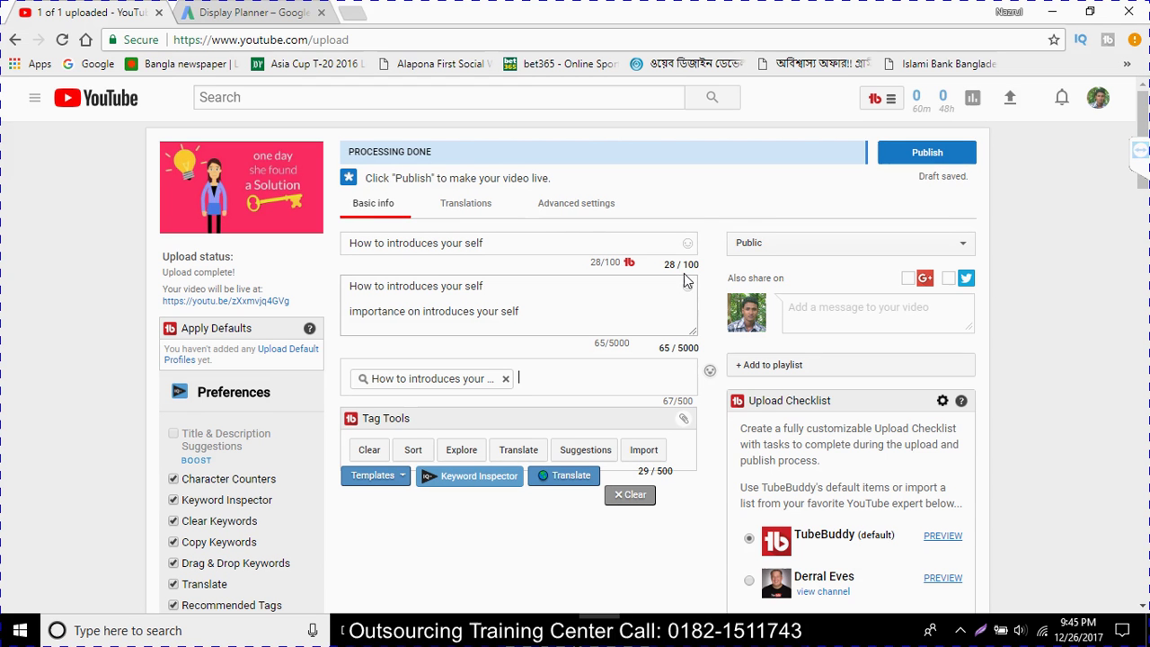
pyautogui.click(232, 9)
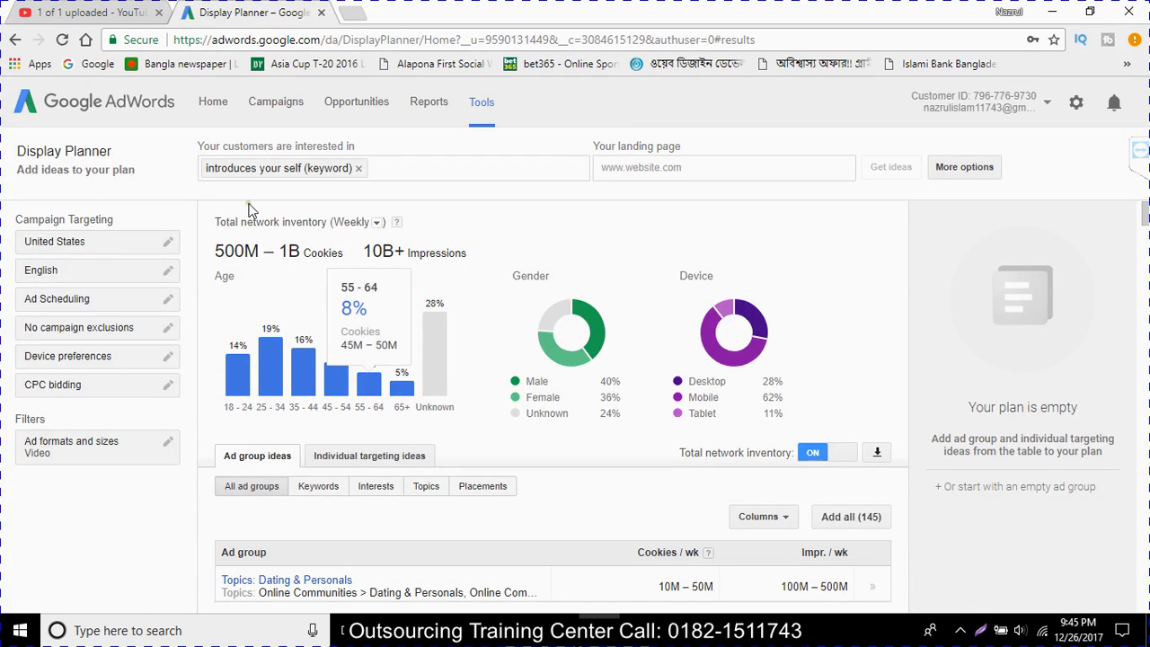
# Step: Show only keyword-based ad group ideas in the Display Planner
pyautogui.scroll(-1, 480, 416)
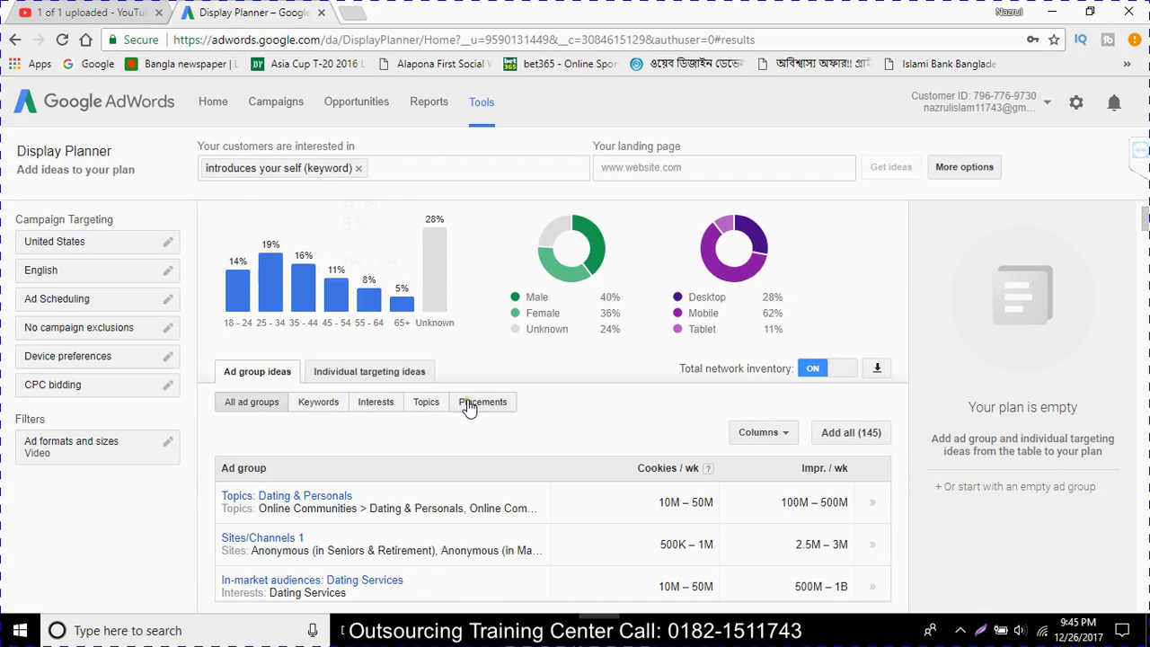
pyautogui.scroll(-1, 469, 409)
pyautogui.scroll(2, 450, 377)
pyautogui.scroll(-5, 409, 377)
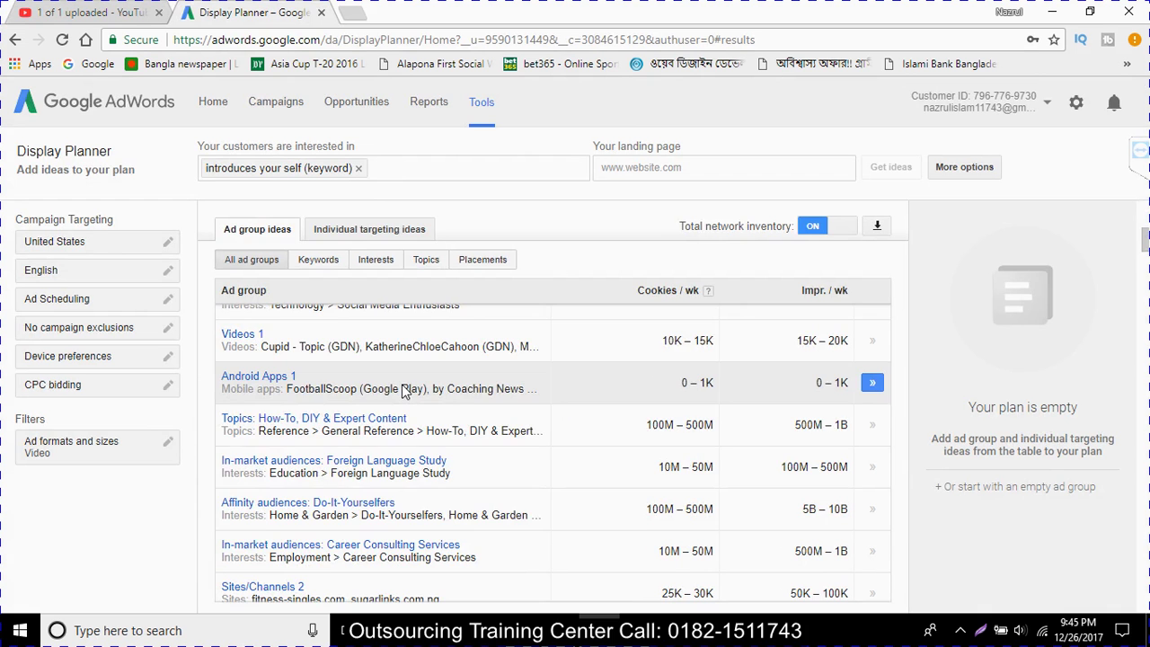
pyautogui.scroll(-1, 360, 423)
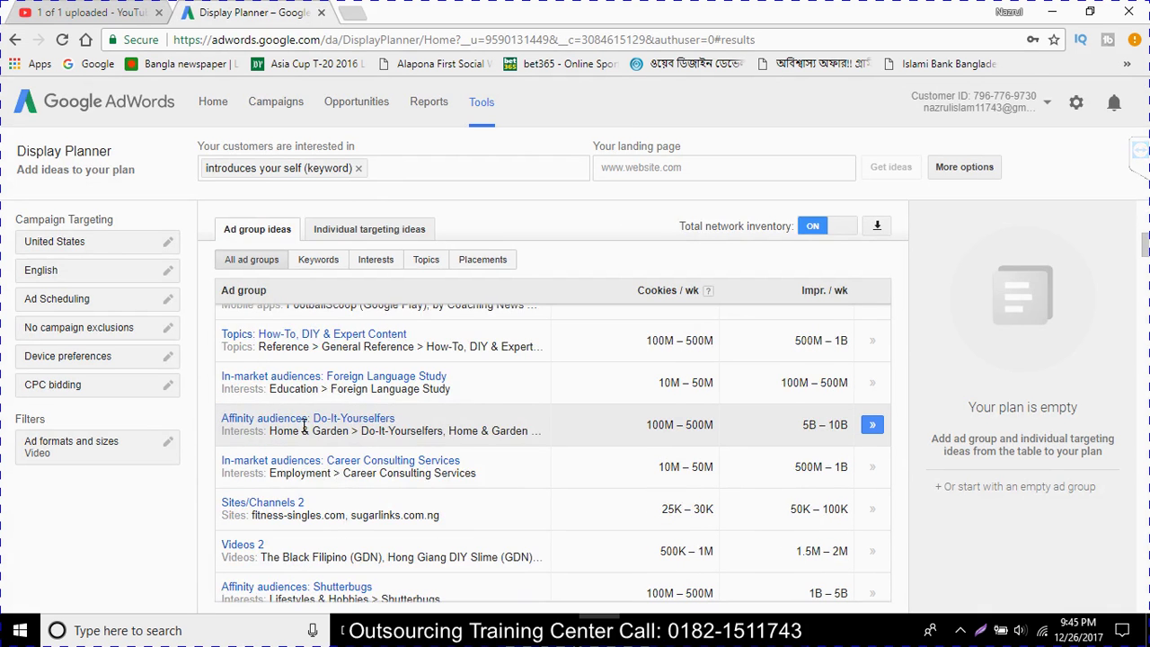
pyautogui.scroll(3, 620, 297)
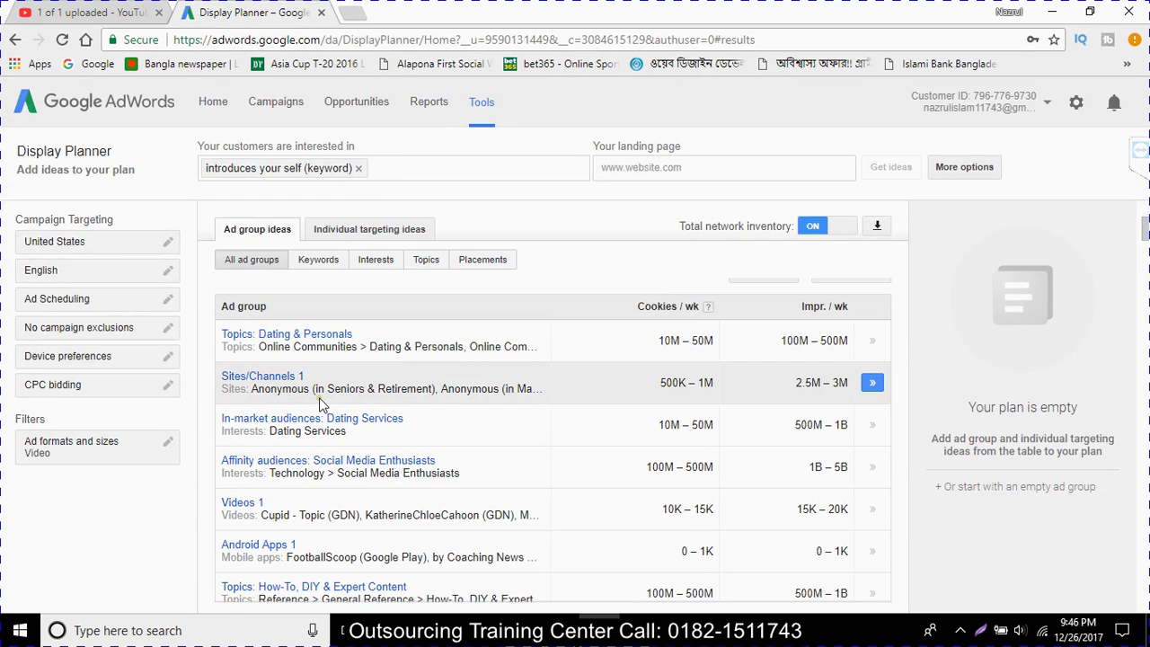
pyautogui.click(326, 267)
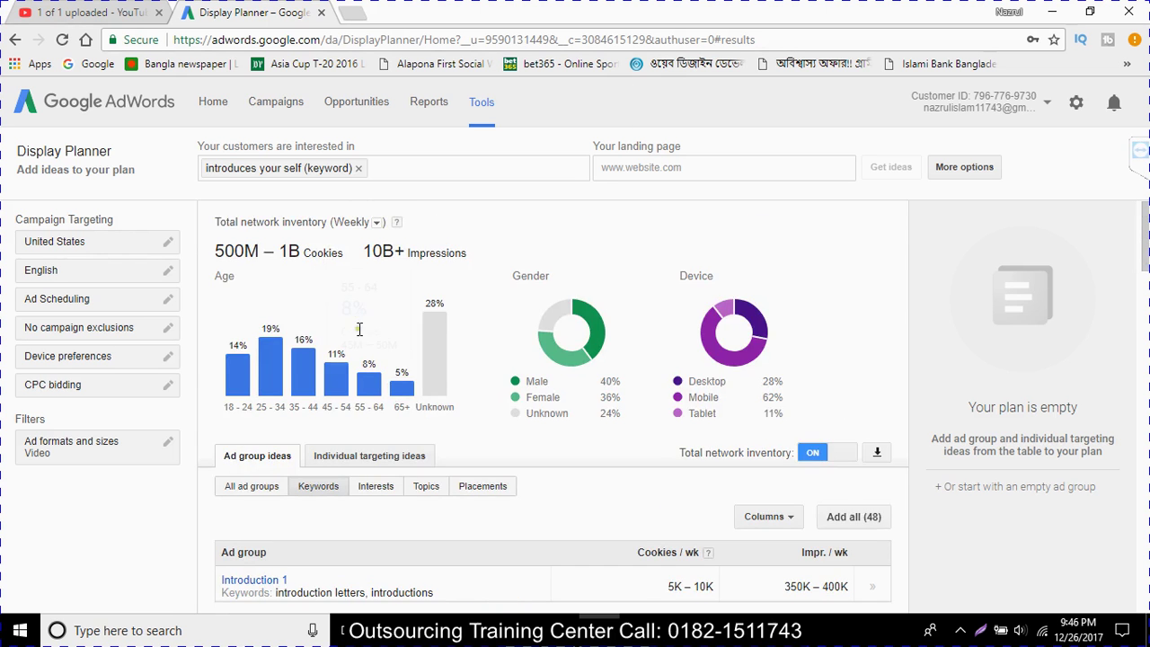
# Step: Add the 'Introduction 1' ad group (5K–10K cookies, 350K–400K impressions) to the plan
pyautogui.scroll(-4, 360, 329)
pyautogui.scroll(1, 326, 387)
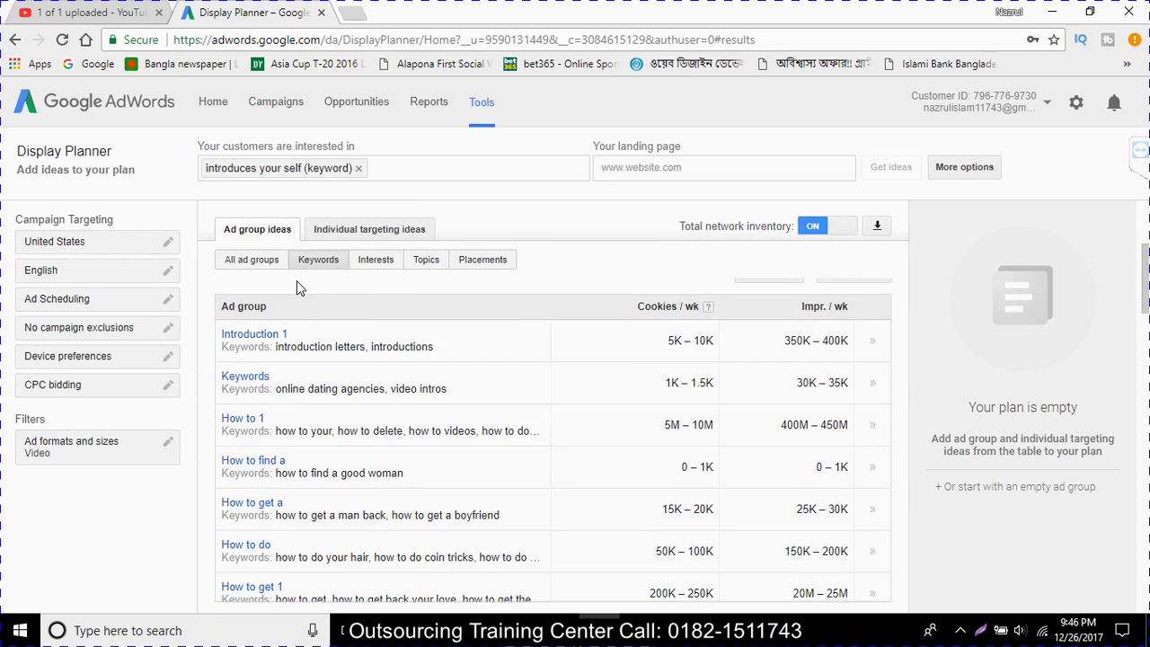
pyautogui.scroll(2, 297, 283)
pyautogui.click(872, 509)
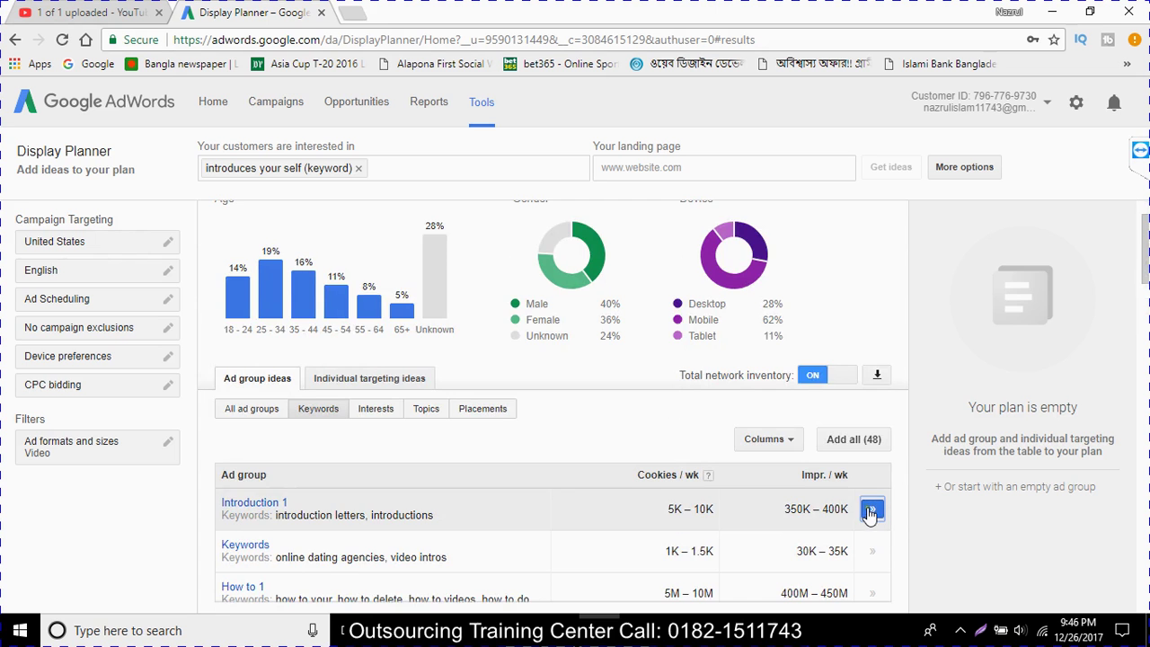
# Step: Add the 'How to get a' ad group to the plan and bring up the Add to account dialog
pyautogui.scroll(-3, 868, 539)
pyautogui.scroll(1, 836, 462)
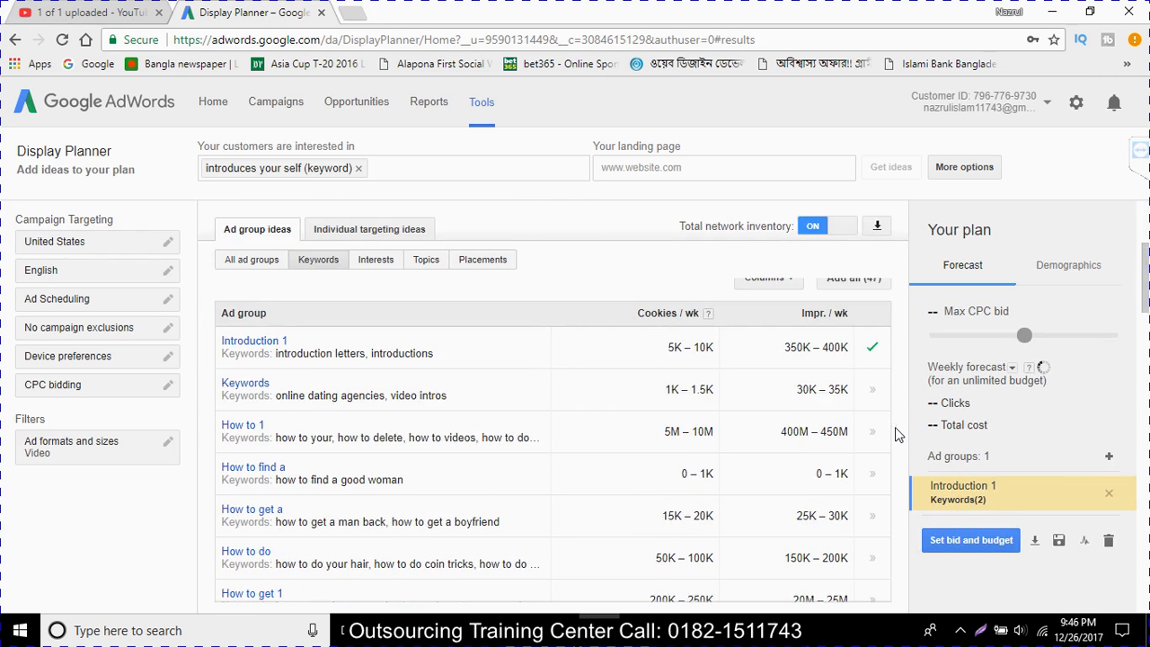
pyautogui.scroll(1, 711, 458)
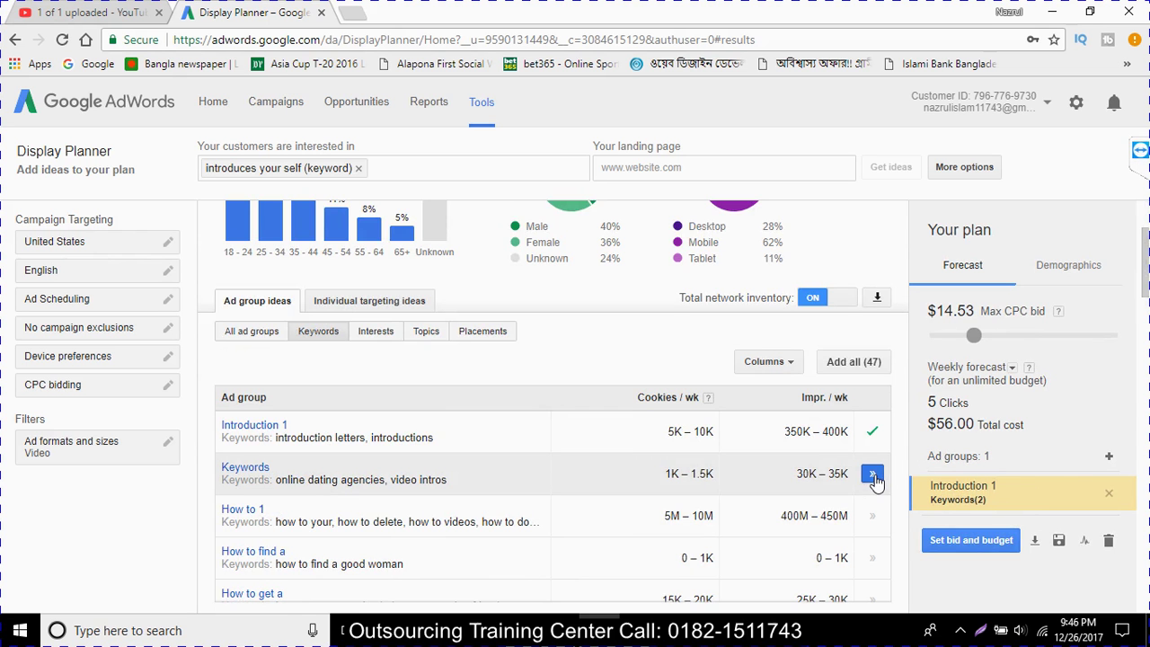
pyautogui.scroll(-2, 813, 514)
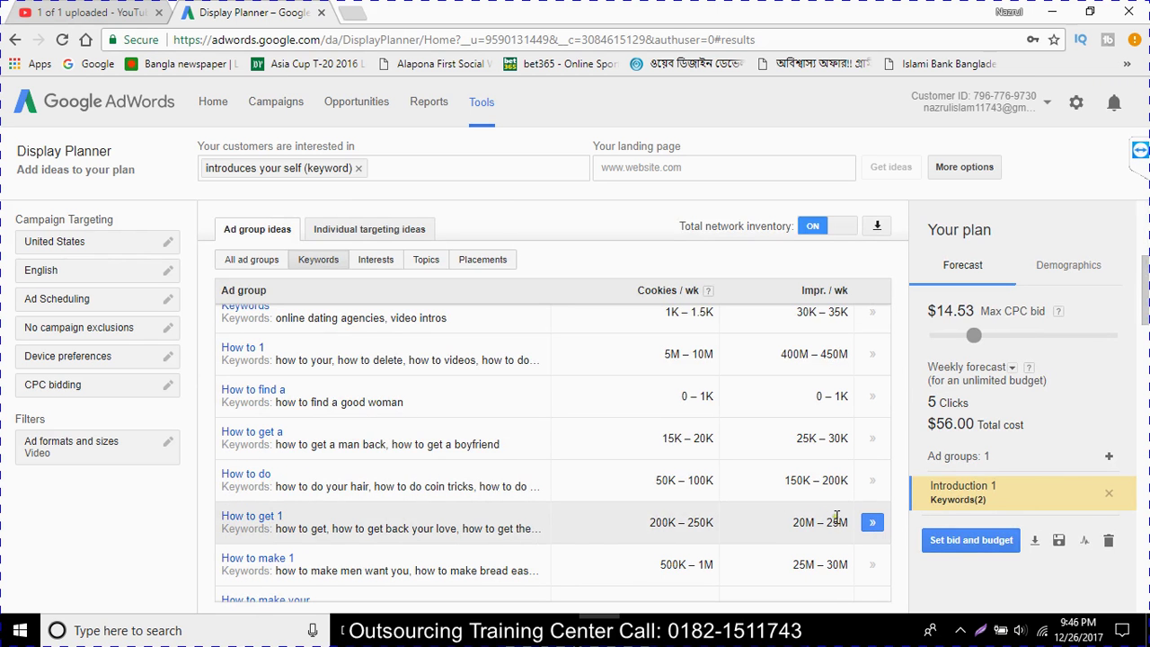
pyautogui.scroll(-1, 832, 521)
pyautogui.scroll(1, 831, 521)
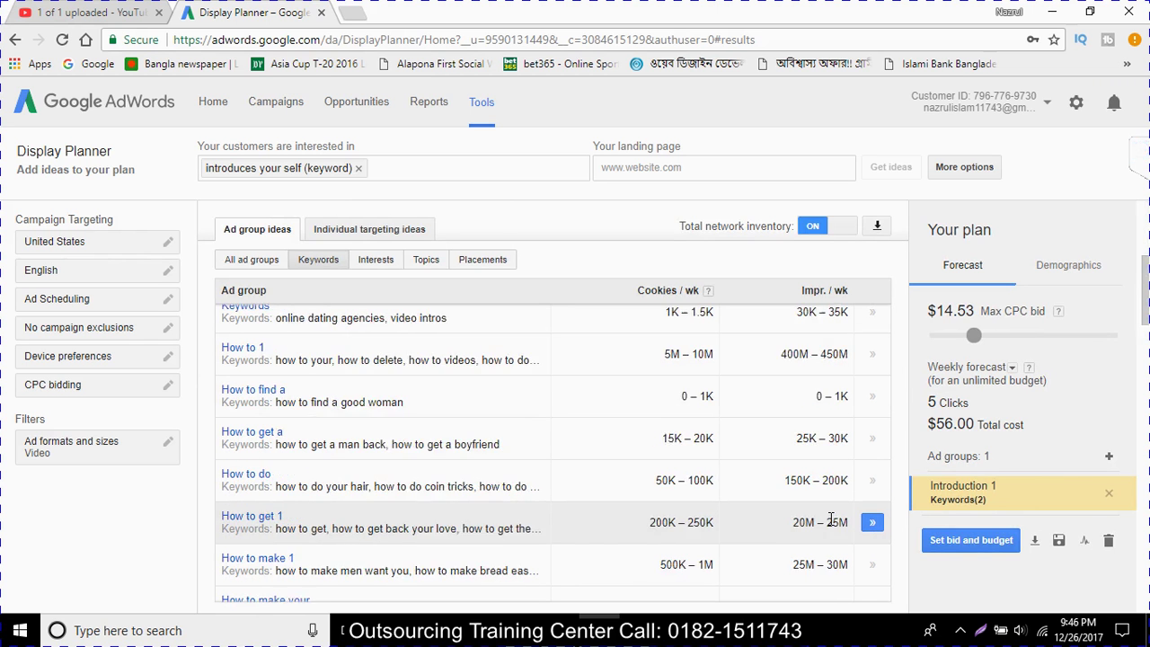
pyautogui.click(874, 438)
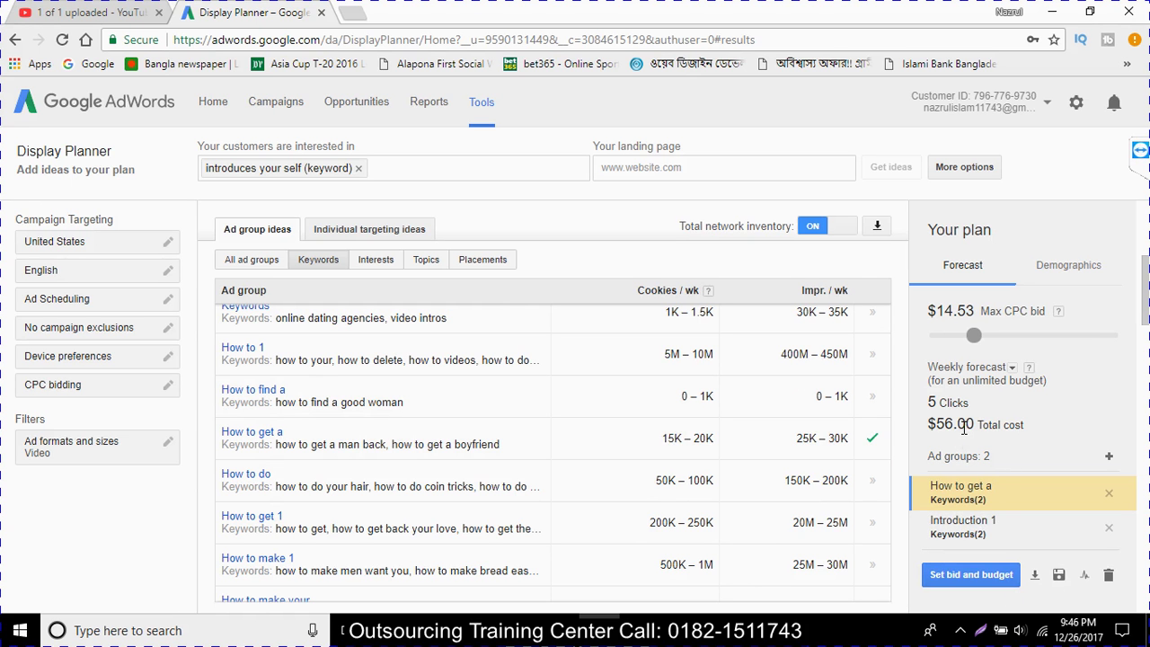
pyautogui.click(1056, 578)
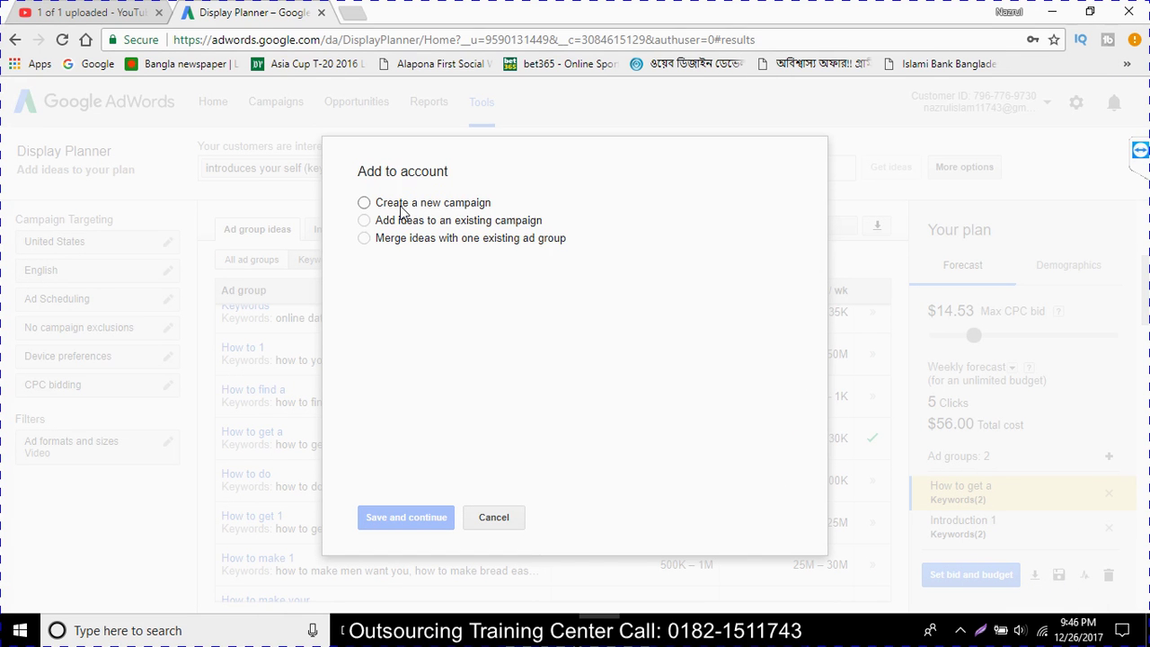
# Step: Cancel Add to account and download the two-group plan as a .csv file with forecasts
pyautogui.click(471, 525)
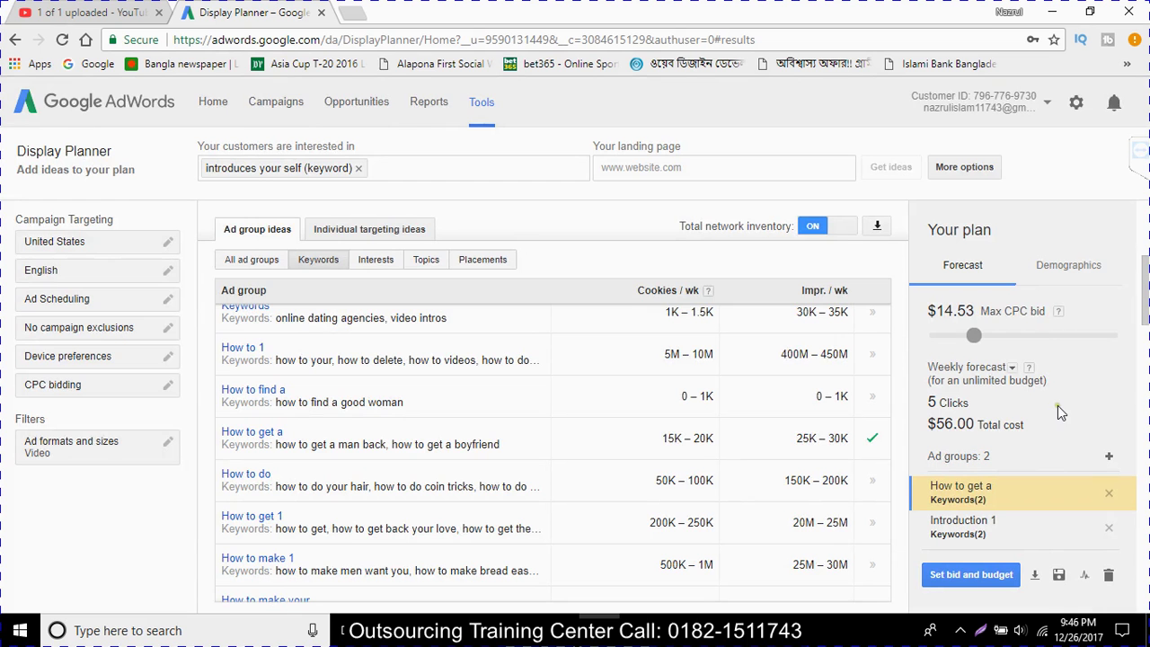
pyautogui.moveTo(1143, 305); pyautogui.dragTo(1144, 359)
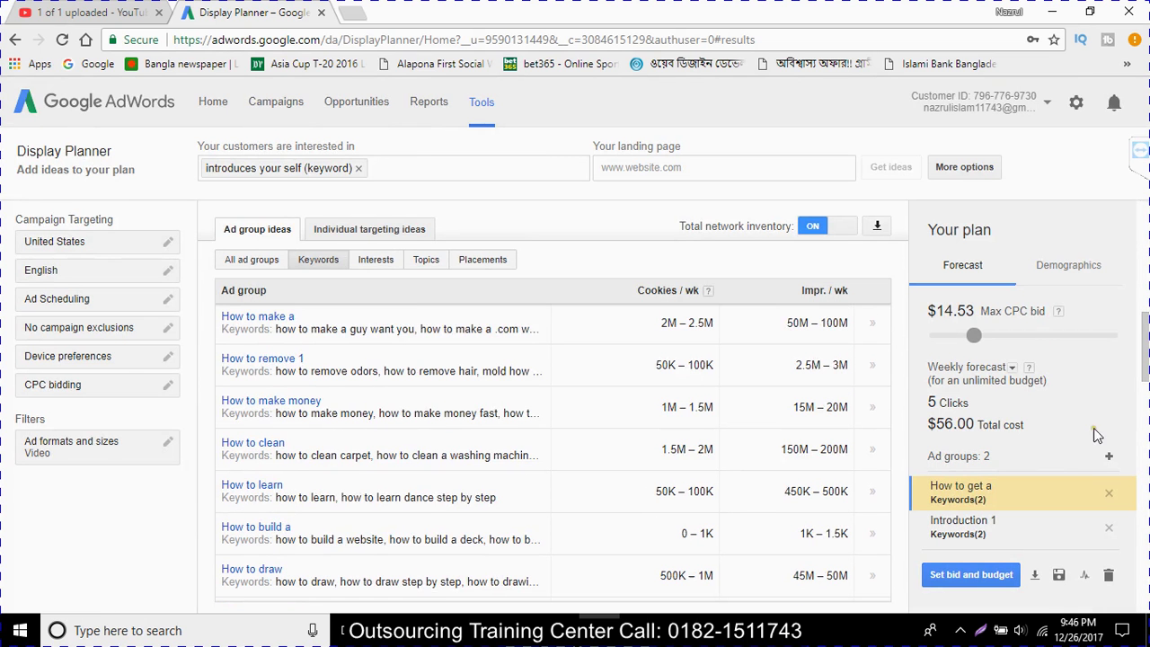
pyautogui.click(1036, 575)
pyautogui.click(976, 534)
pyautogui.click(409, 435)
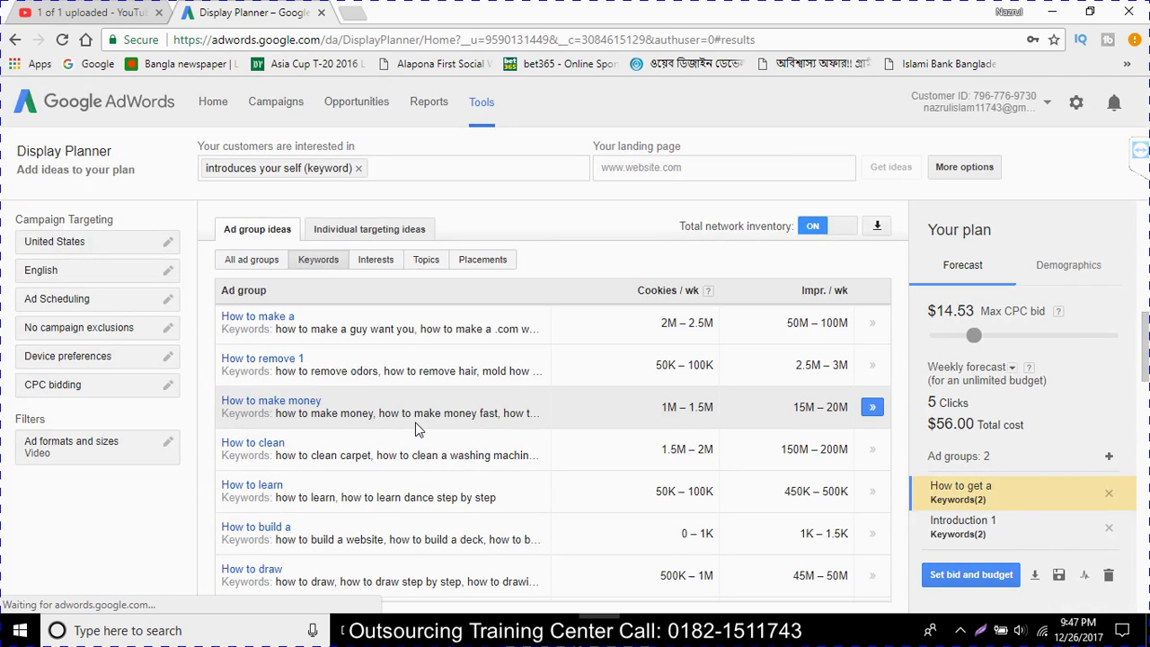
# Step: Open the downloaded Display Planner CSV in Excel, widen column A, and maximize the window
pyautogui.click(72, 600)
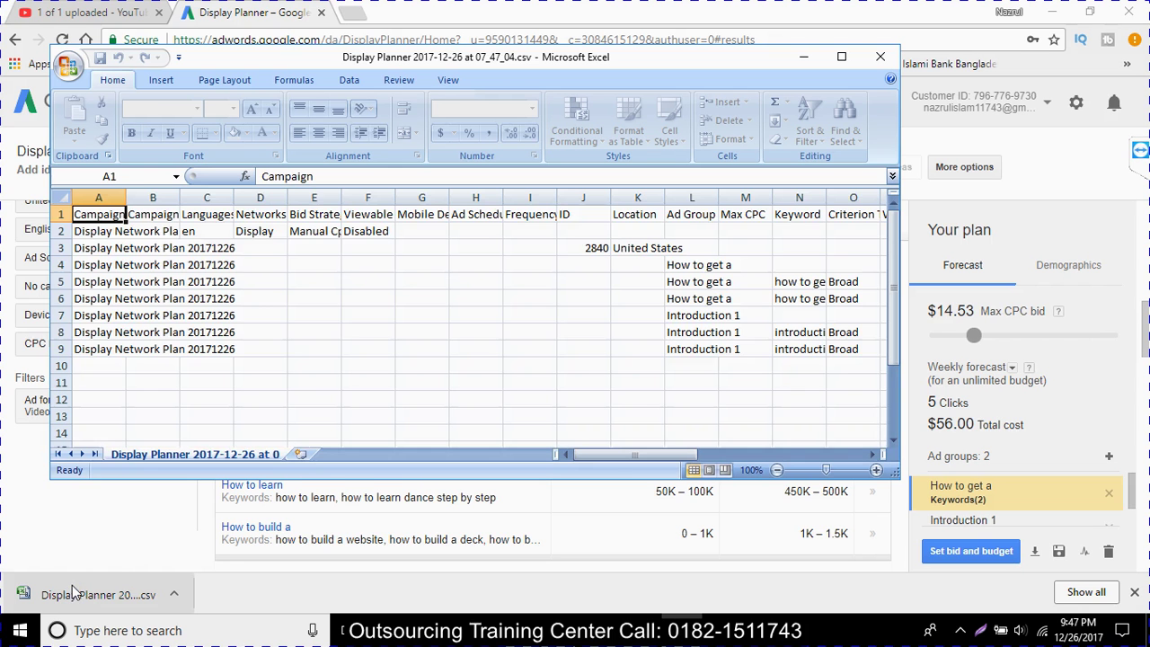
pyautogui.moveTo(125, 198); pyautogui.dragTo(273, 197)
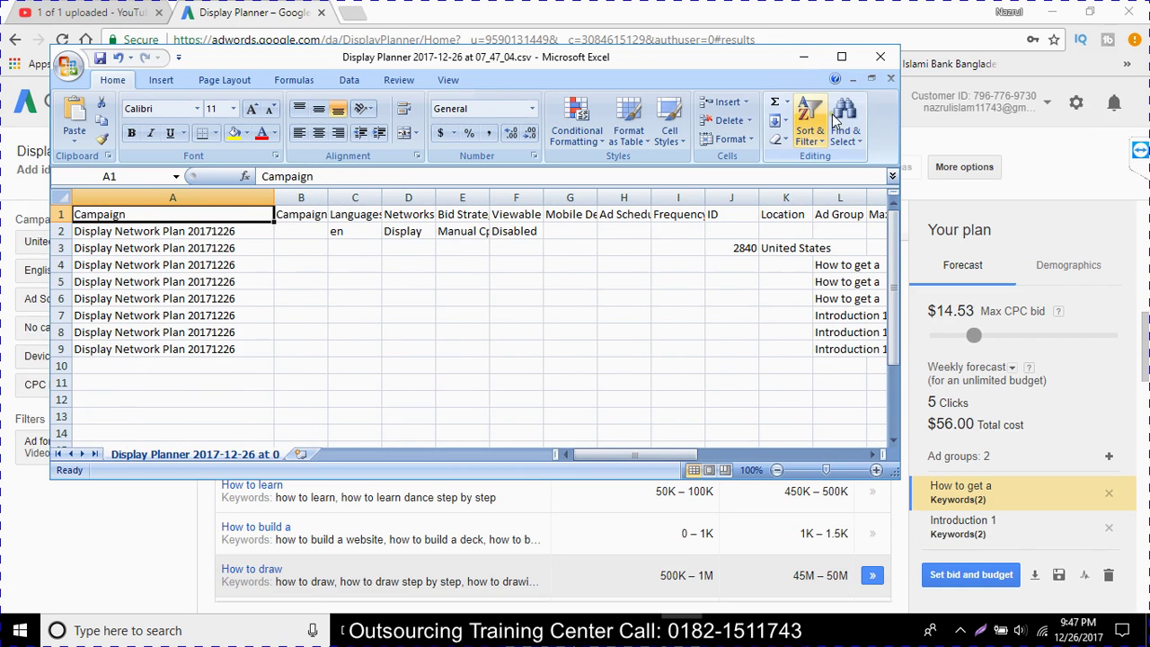
pyautogui.click(842, 57)
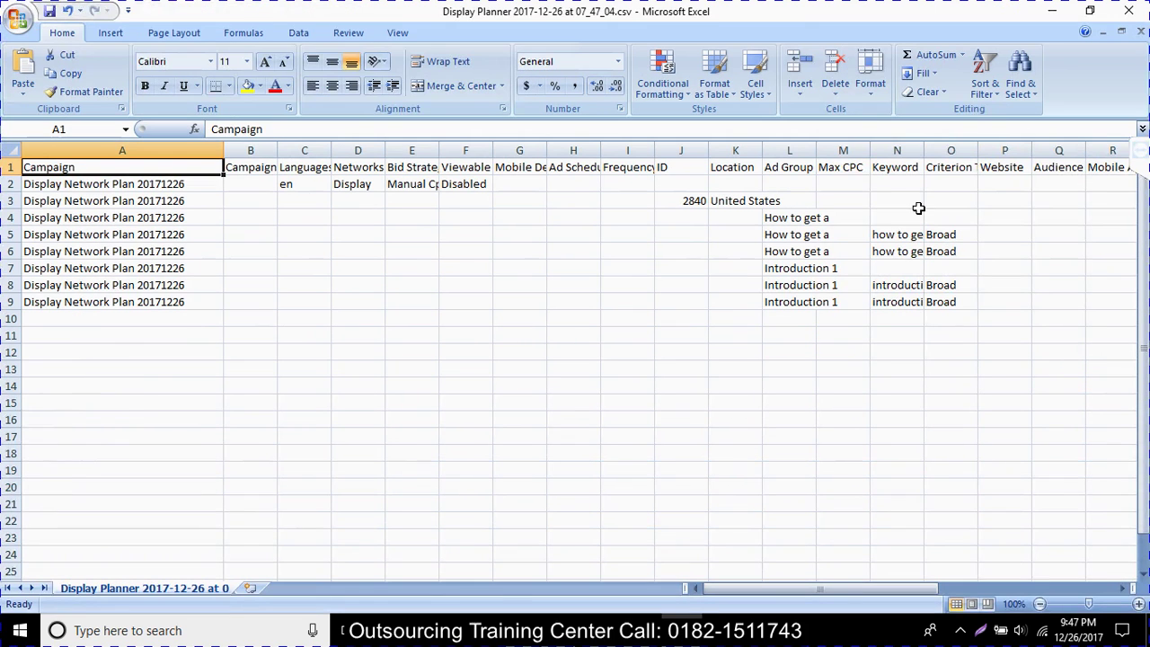
# Step: Copy the ad group names from column L and search Windows for Notepad
pyautogui.click(843, 303)
pyautogui.moveTo(769, 216); pyautogui.dragTo(834, 311)
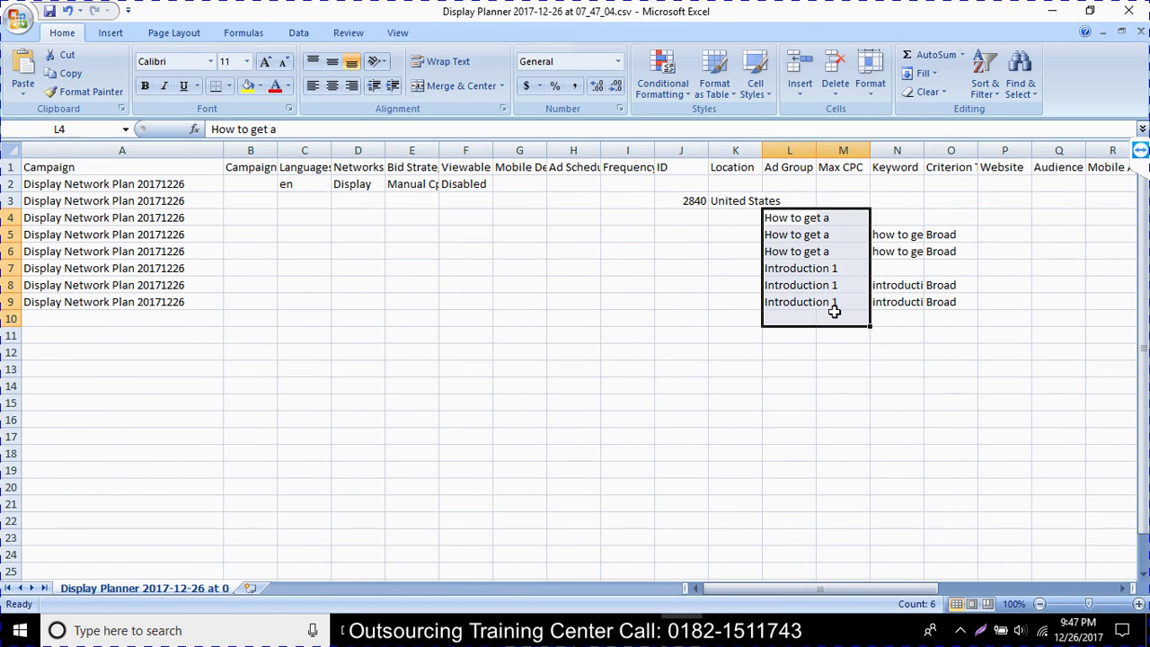
pyautogui.hotkey('ctrl', 'c')
pyautogui.click(162, 630)
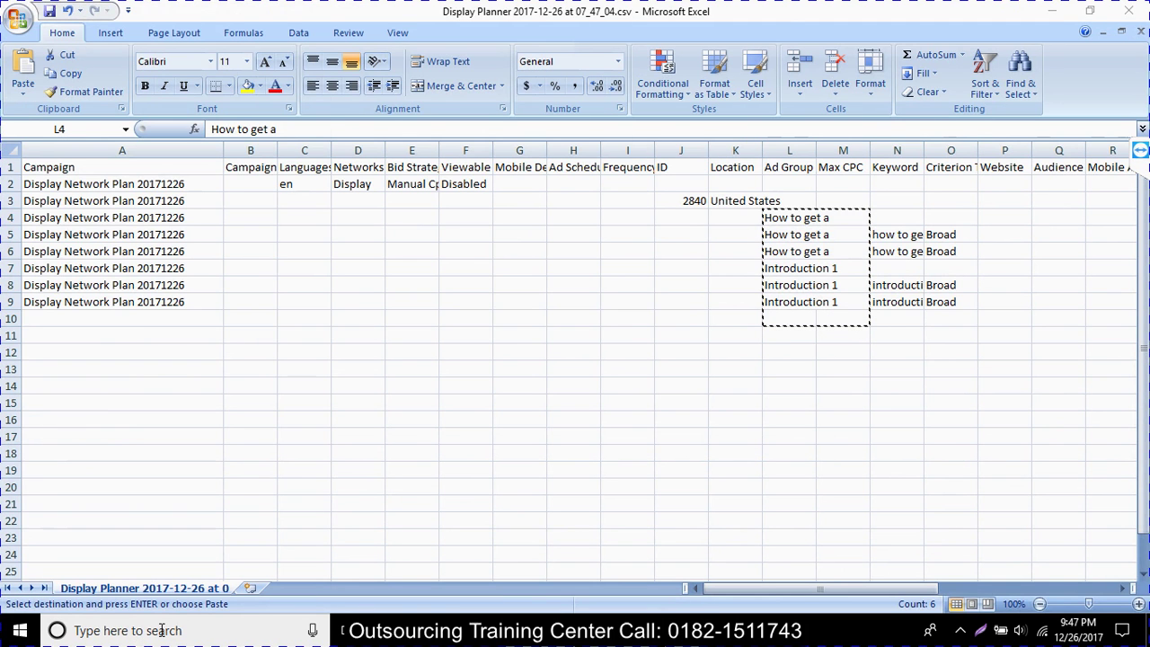
pyautogui.write('n')
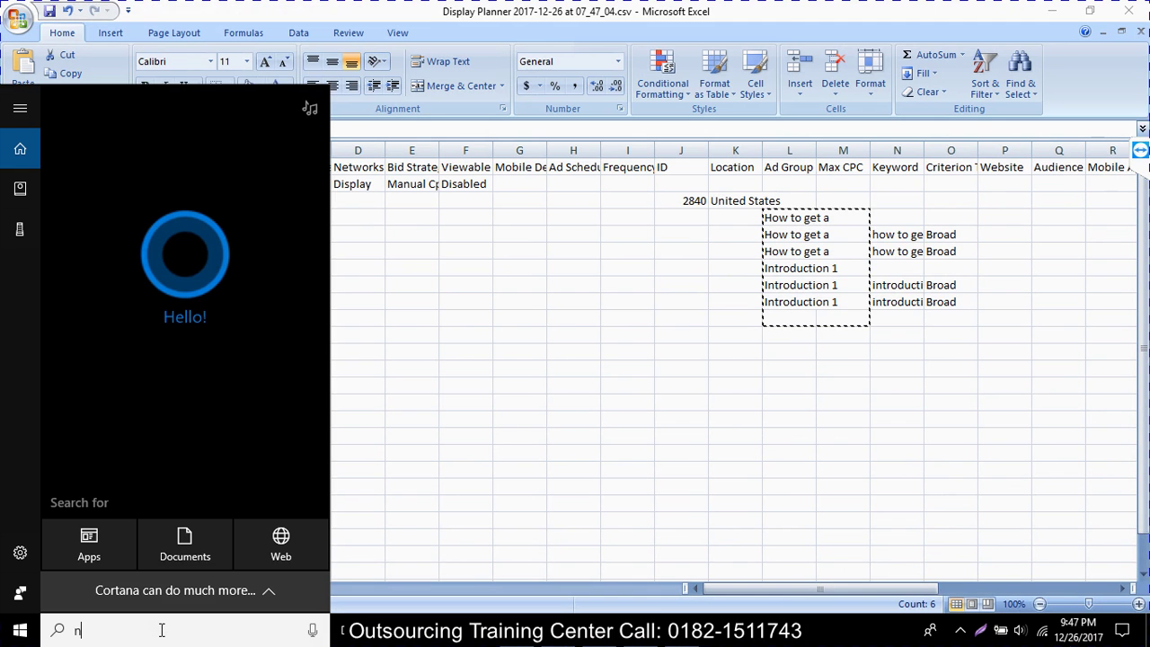
pyautogui.write('ot')
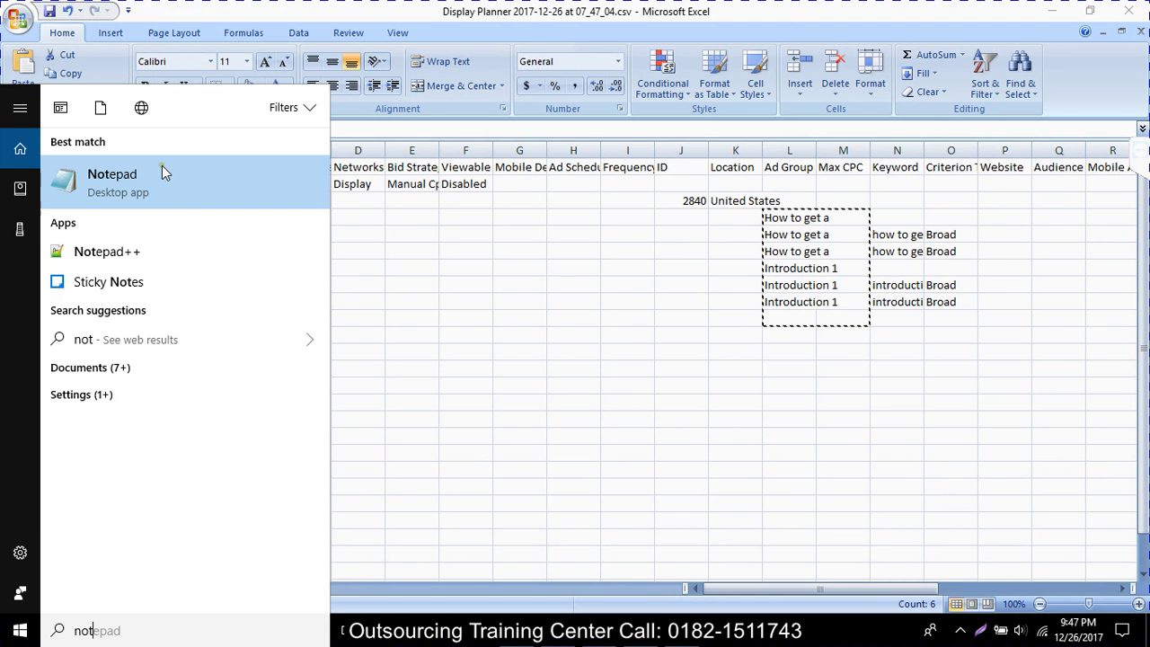
# Step: Launch Notepad and paste the copied ad group names
pyautogui.click(158, 176)
pyautogui.hotkey('ctrl', 'v')
pyautogui.click(591, 311)
# Step: Delete the duplicate lines and join the rest into 'How to get a, Introduction,'
pyautogui.click(578, 306)
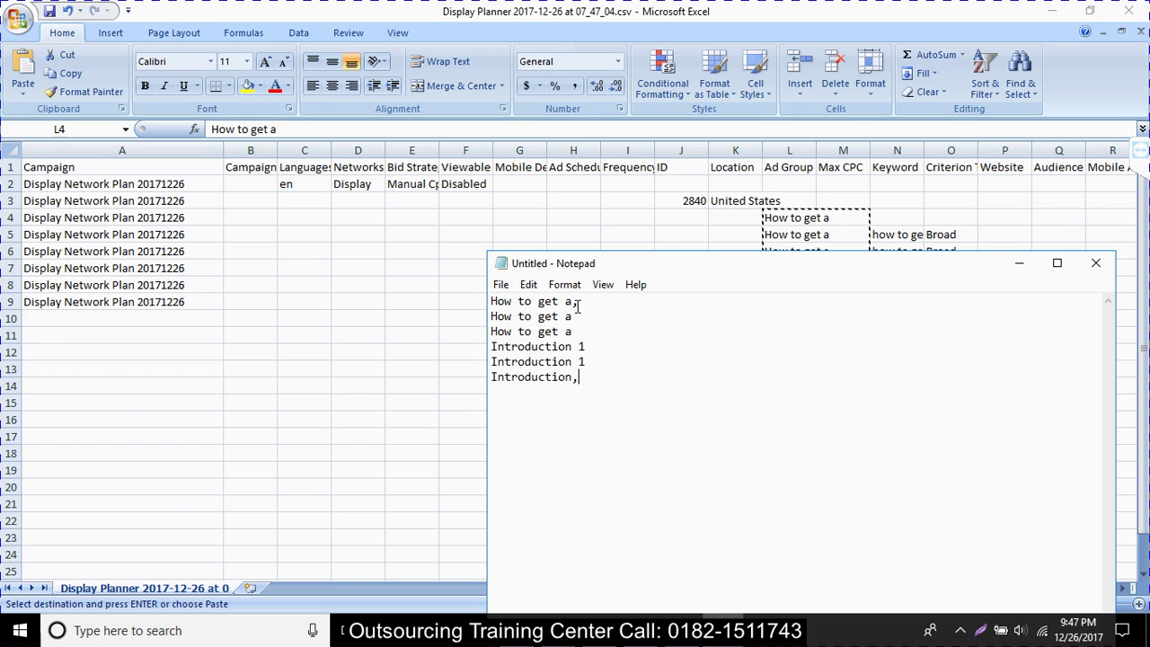
pyautogui.moveTo(491, 312); pyautogui.dragTo(584, 361)
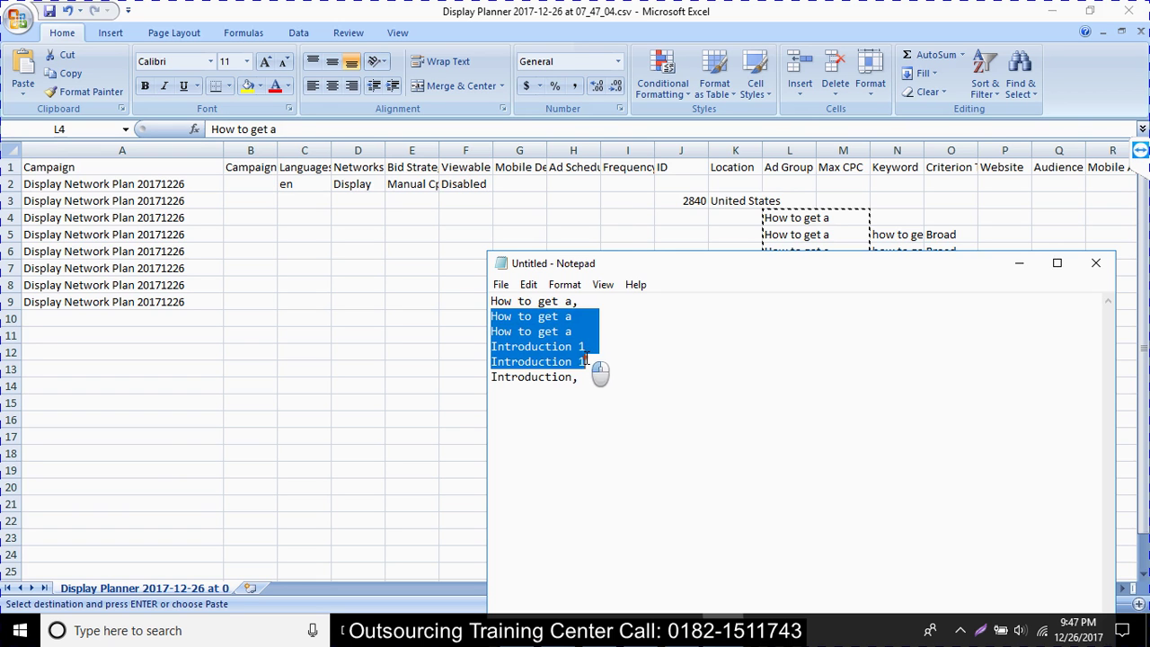
pyautogui.press('Delete')
pyautogui.click(498, 332)
pyautogui.press('BackSpace')
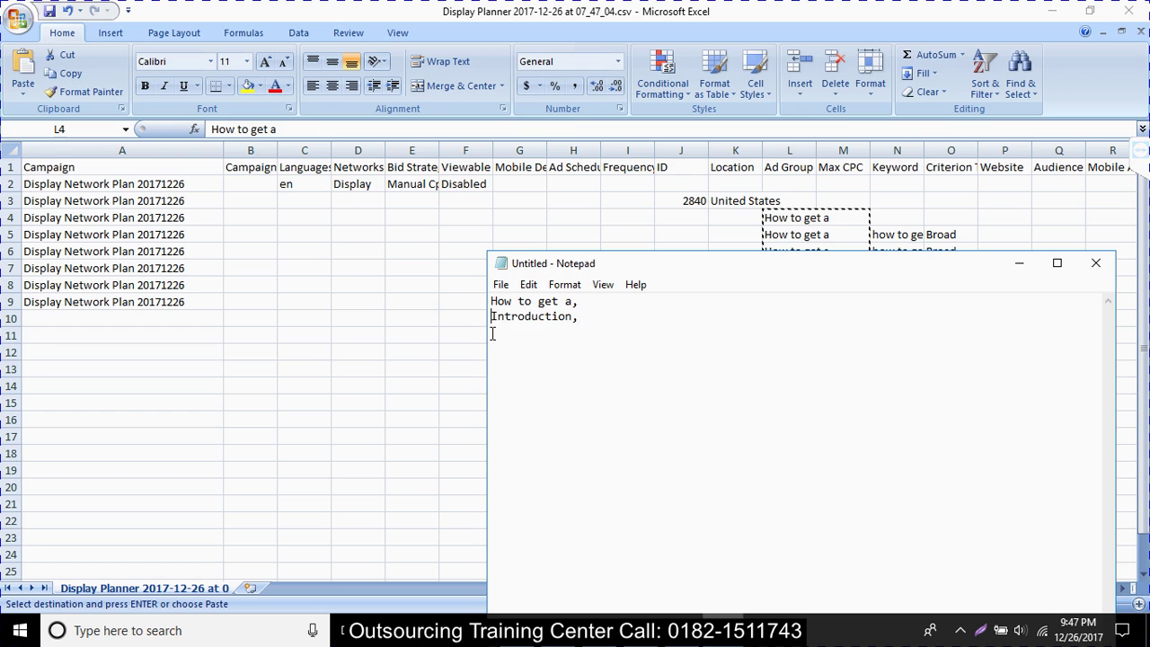
pyautogui.press('BackSpace')
pyautogui.press('BackSpace')
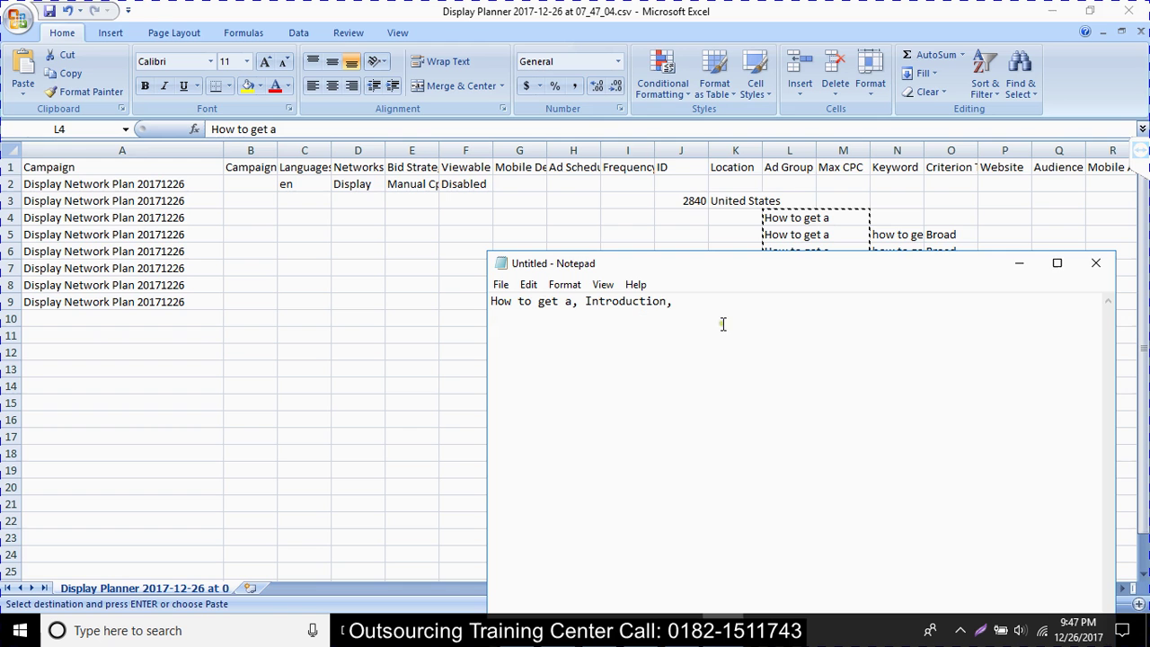
pyautogui.click(1131, 10)
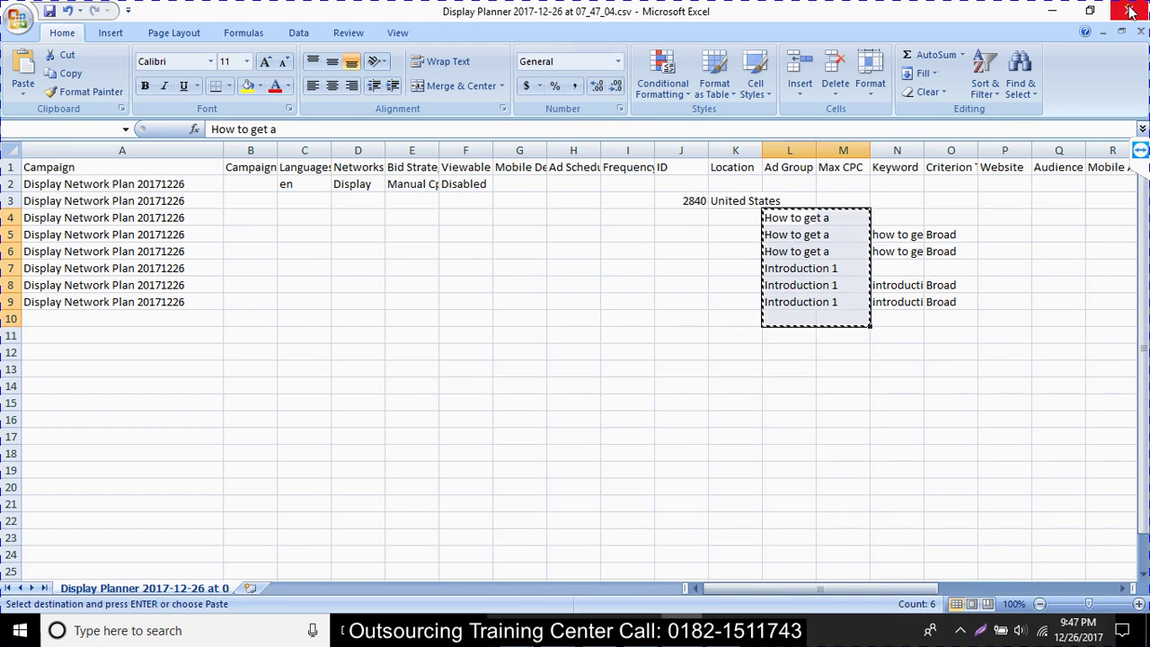
# Step: Close the Excel spreadsheet without saving changes
pyautogui.click(1130, 11)
pyautogui.click(577, 358)
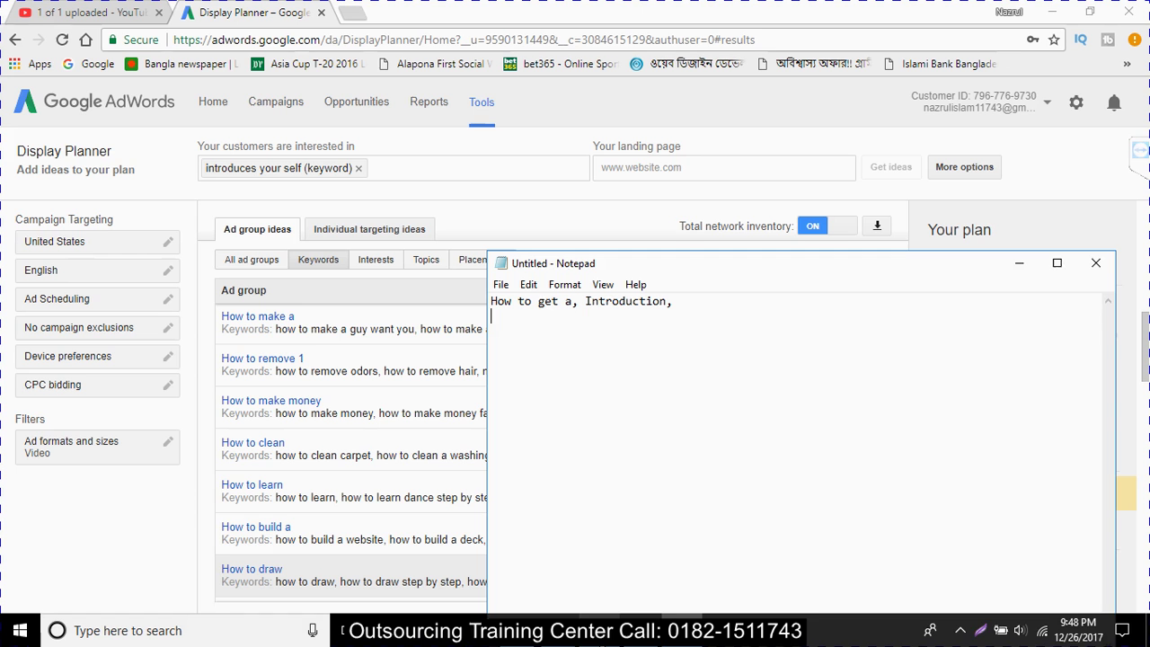
pyautogui.click(207, 12)
# Step: Search Google for 'youtube' and go to the YouTube home page
pyautogui.click(226, 40)
pyautogui.write('youtube')
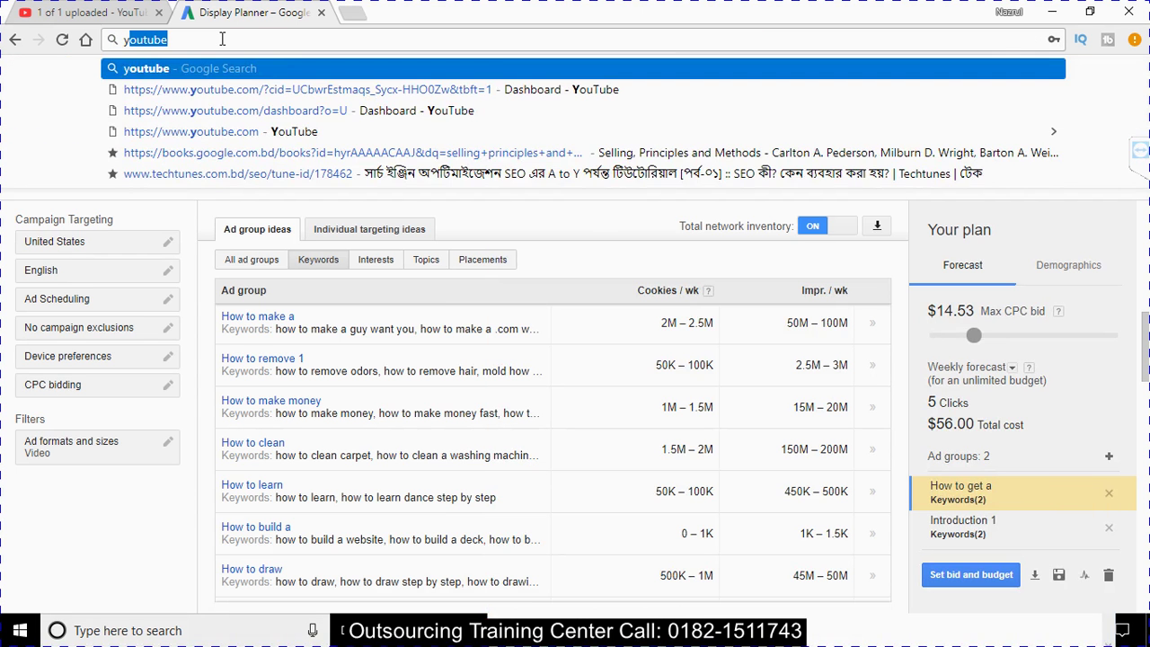
pyautogui.press('Return')
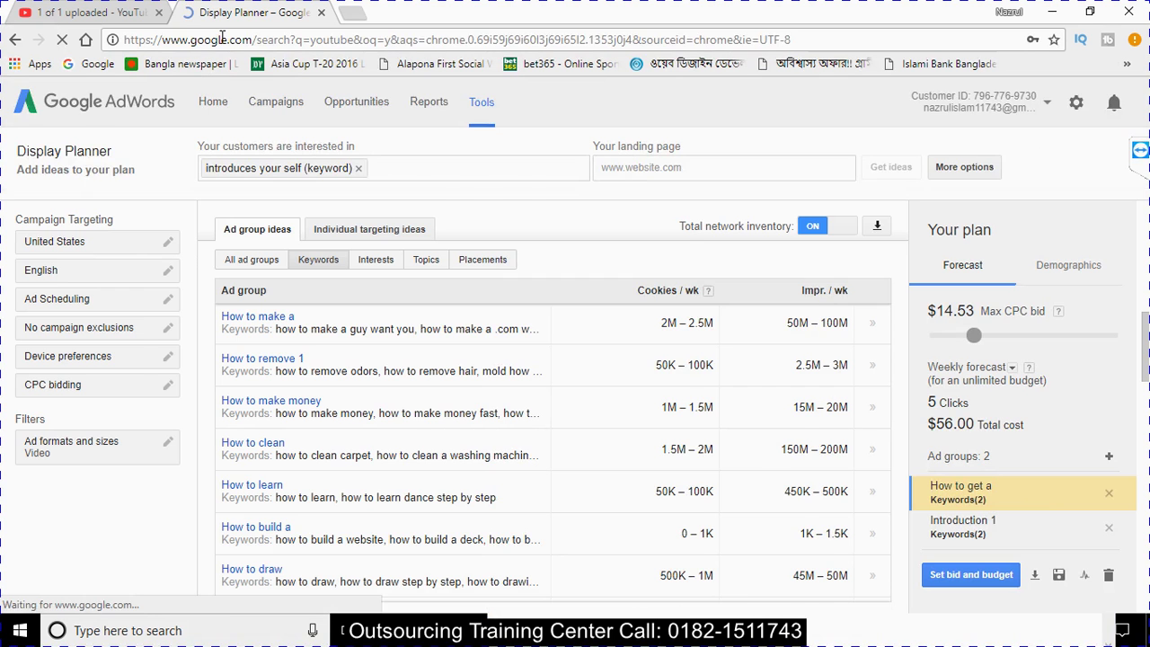
pyautogui.click(99, 11)
pyautogui.click(241, 11)
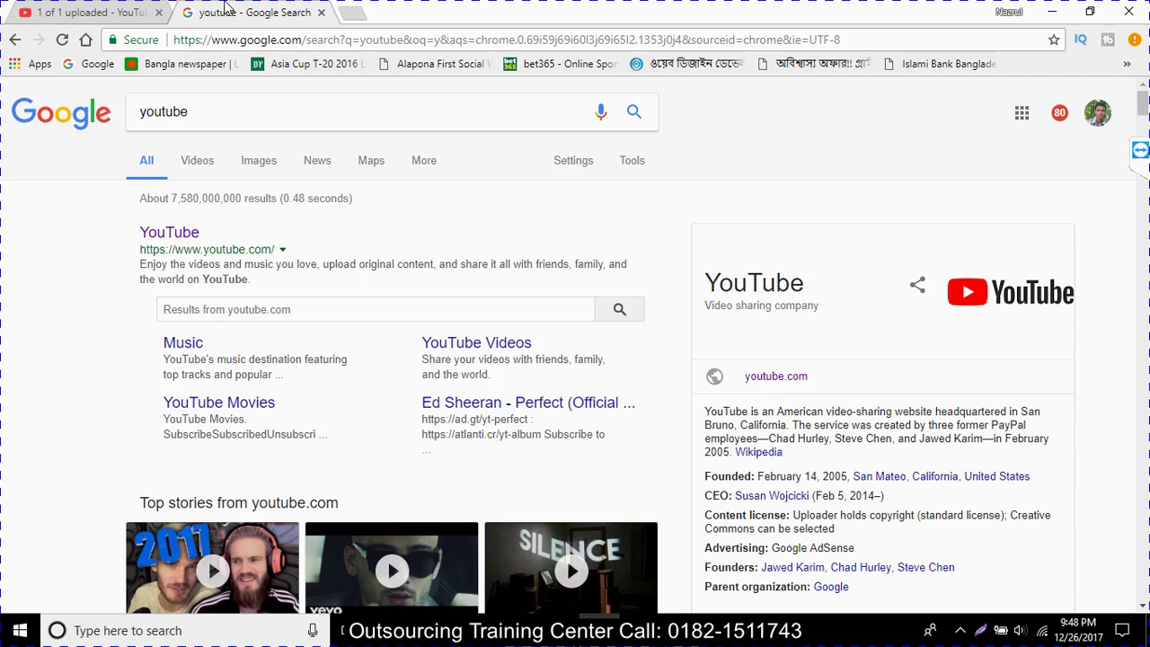
pyautogui.click(173, 236)
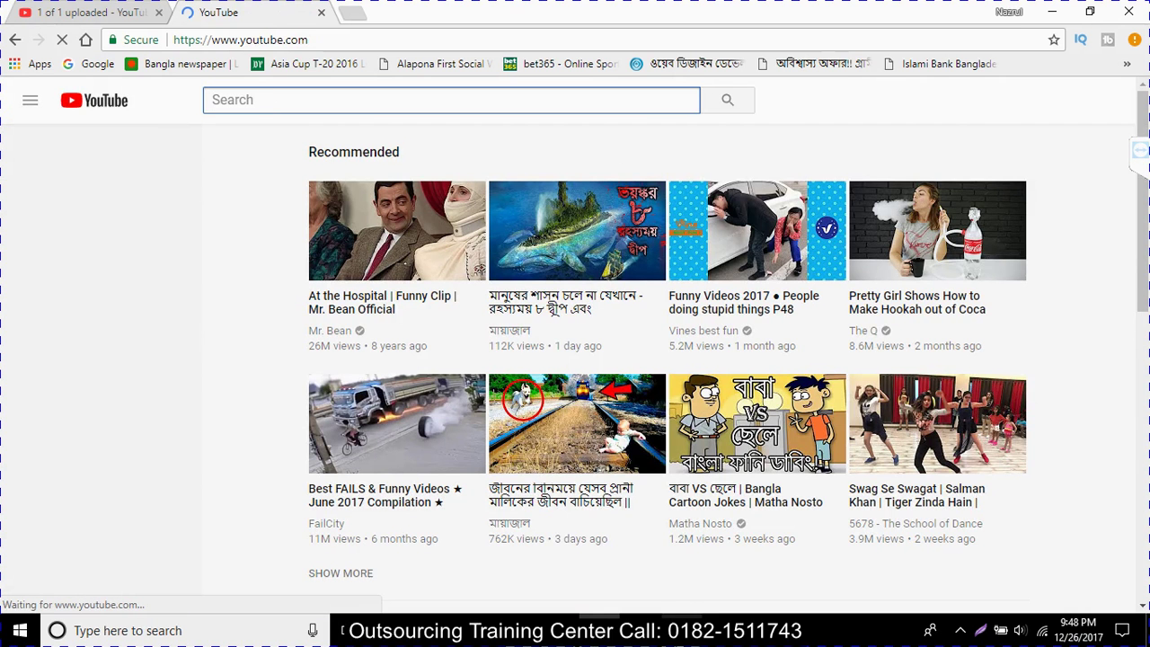
# Step: Copy 'Introduction,' from Notepad and search YouTube for it, about 50,100,000 results
pyautogui.click(665, 618)
pyautogui.doubleClick(593, 301)
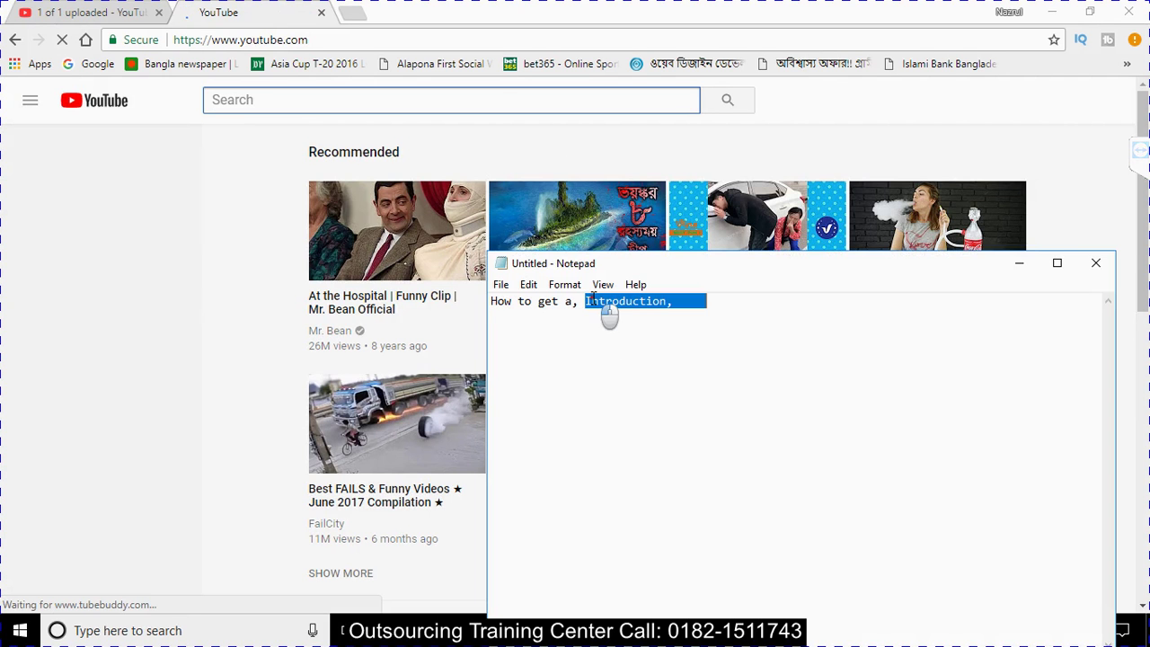
pyautogui.click(459, 98)
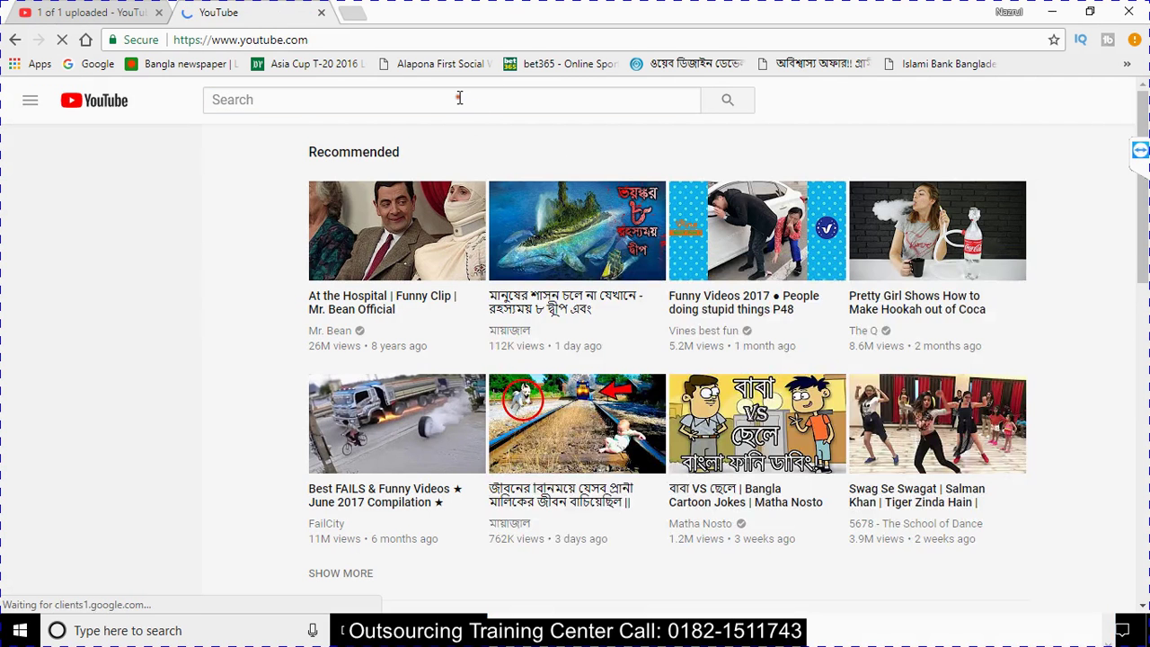
pyautogui.click(452, 100)
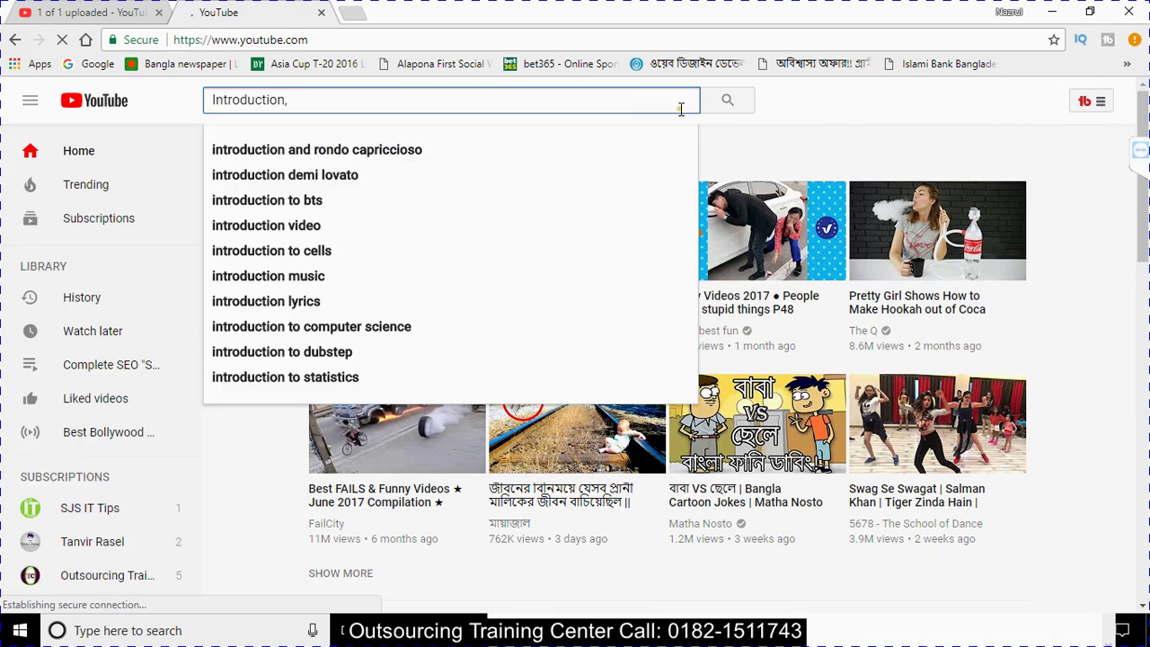
pyautogui.click(730, 103)
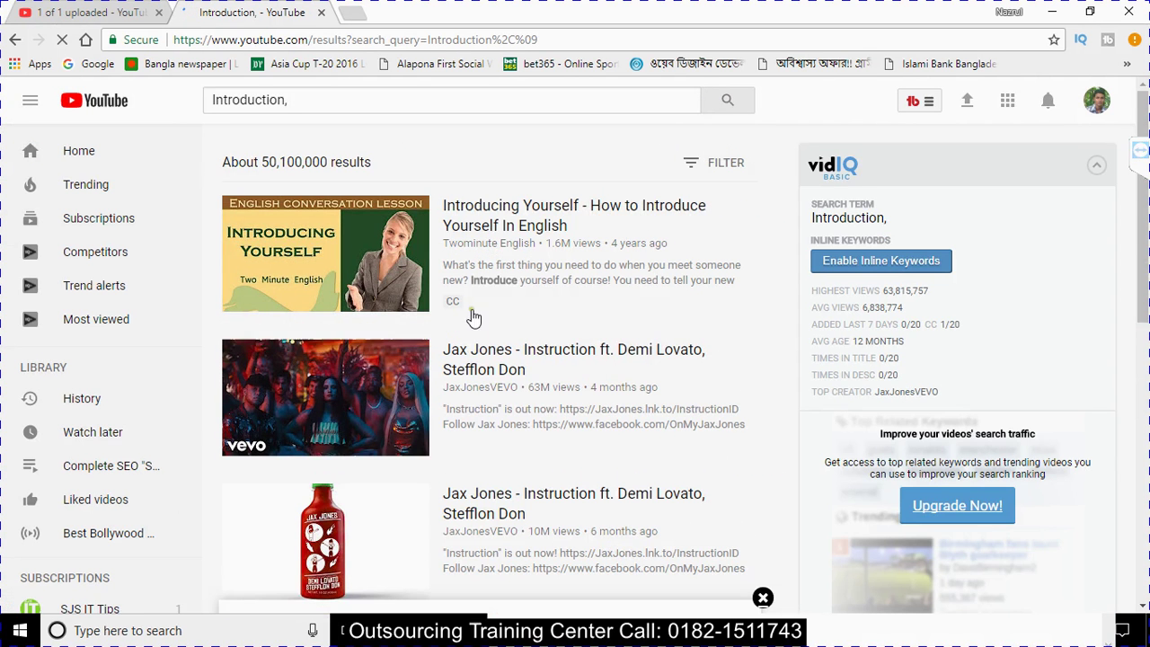
# Step: Play 'Introducing Yourself - How to Introduce Yourself In English' and review its vidIQ tags and 1.7M views
pyautogui.click(518, 204)
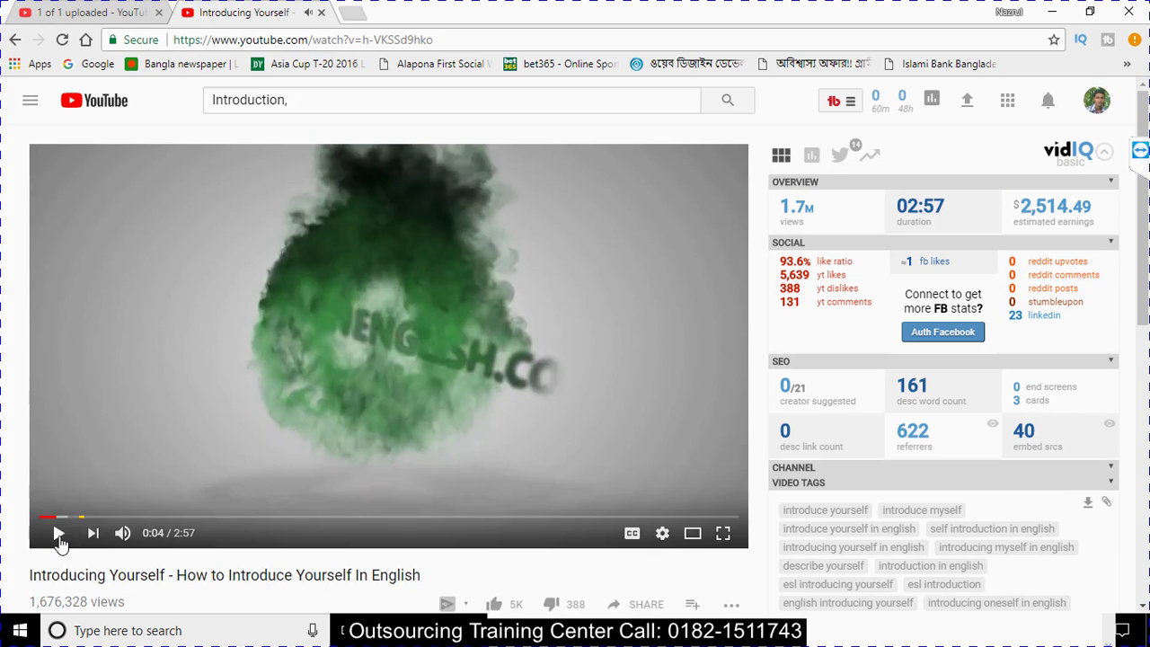
pyautogui.scroll(-4, 59, 543)
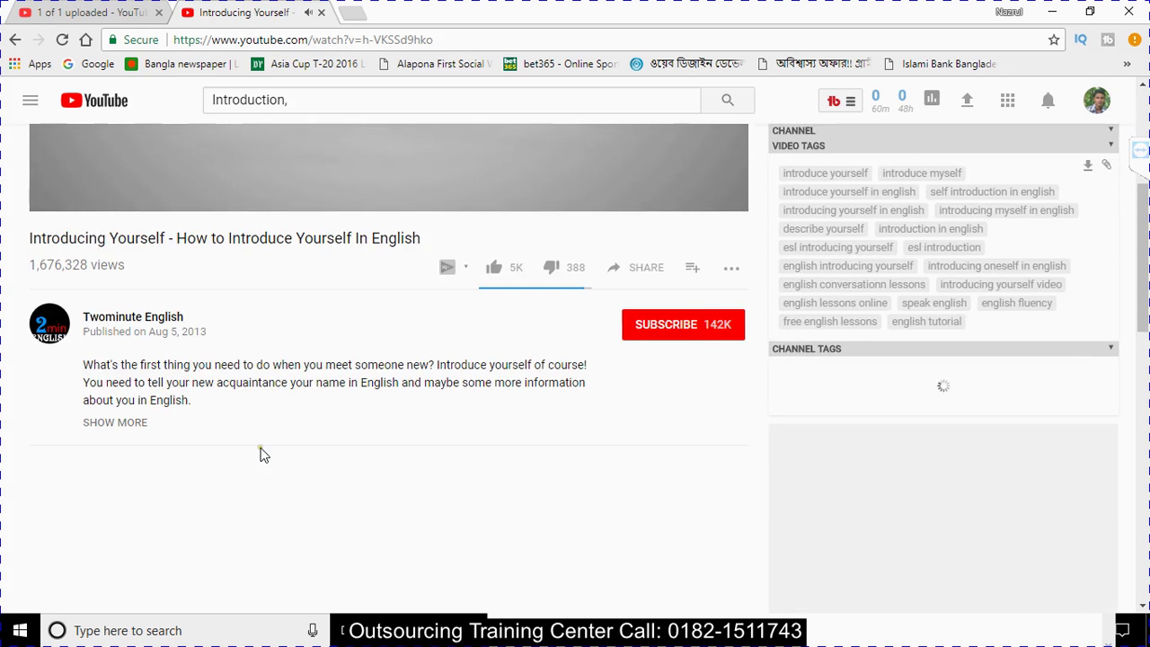
pyautogui.scroll(4, 389, 362)
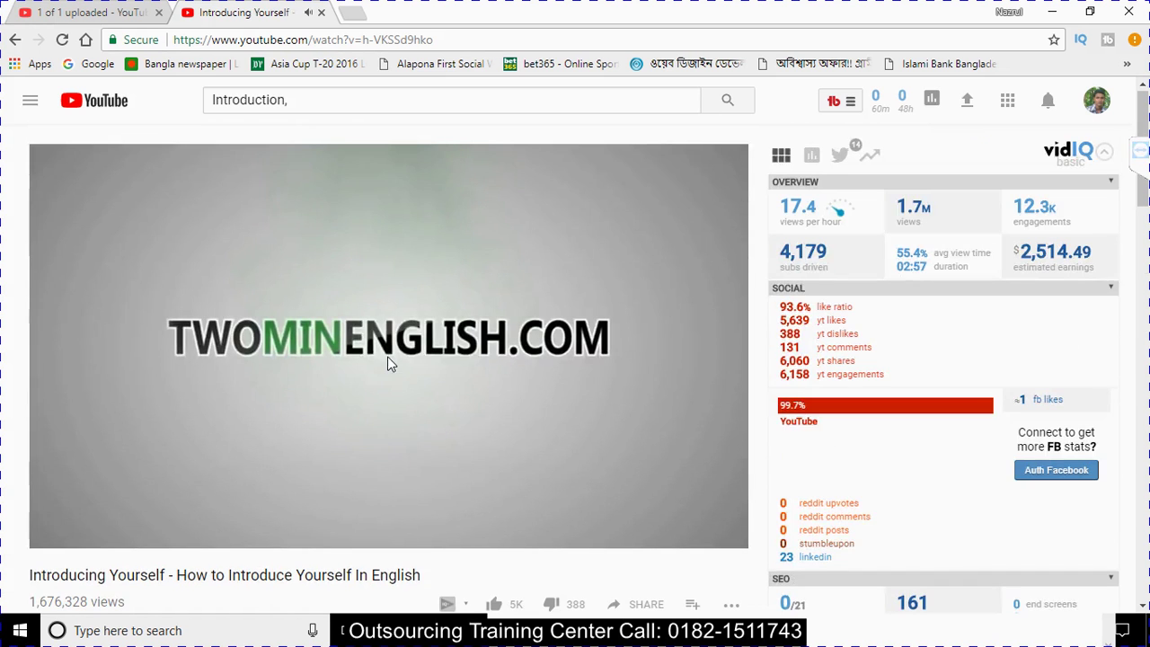